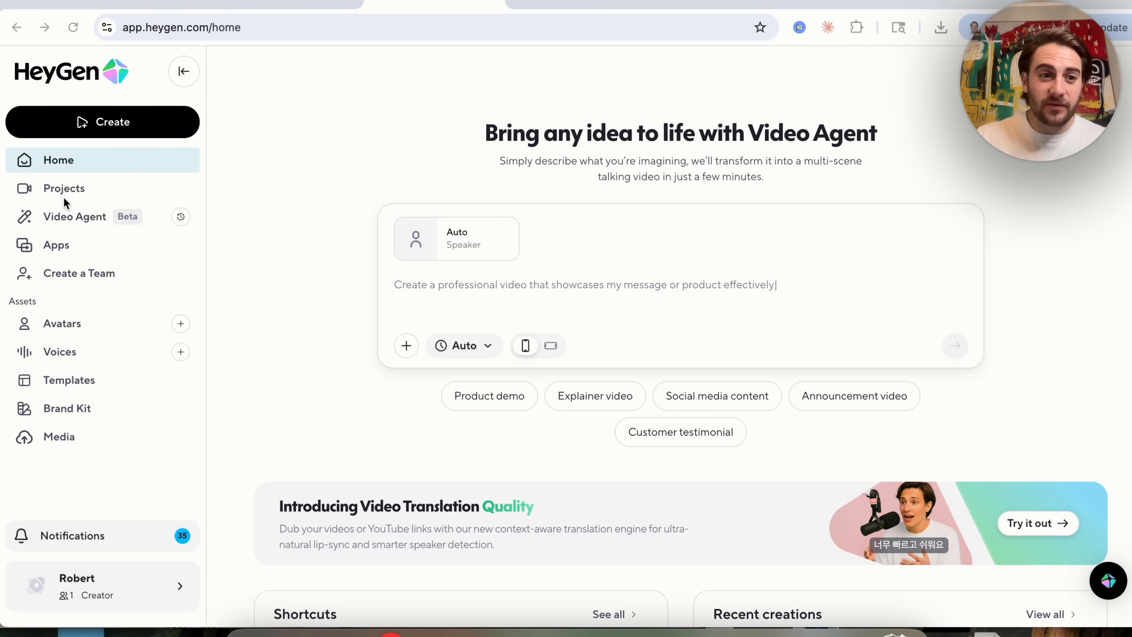
Open Video Agent and set the video orientation to landscape.
left_click(76, 218)
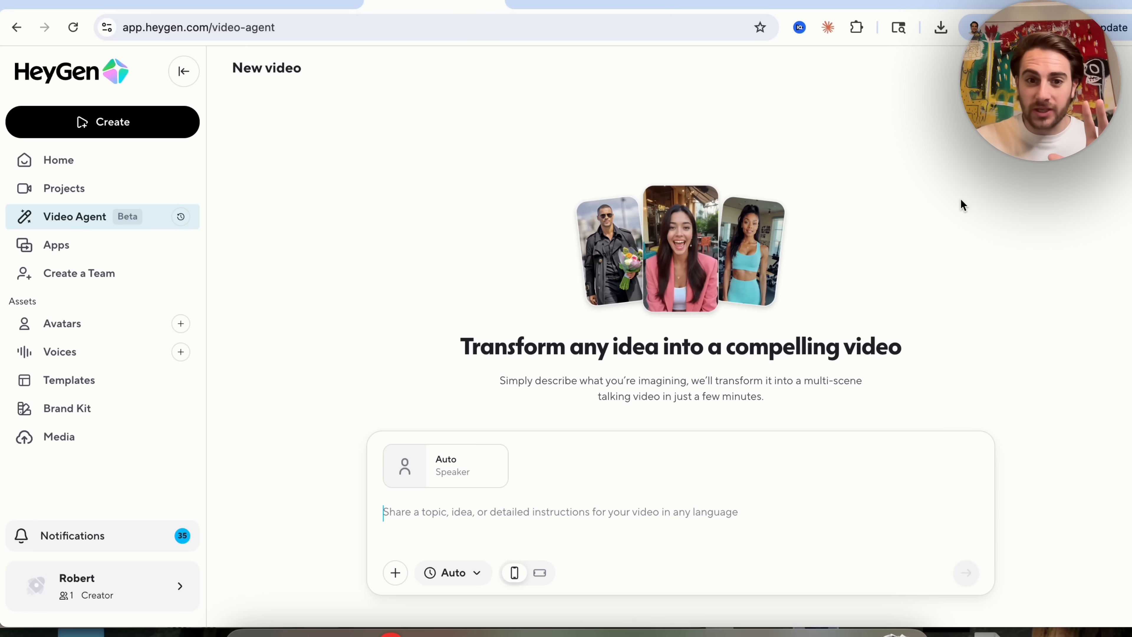
triple_click(557, 382)
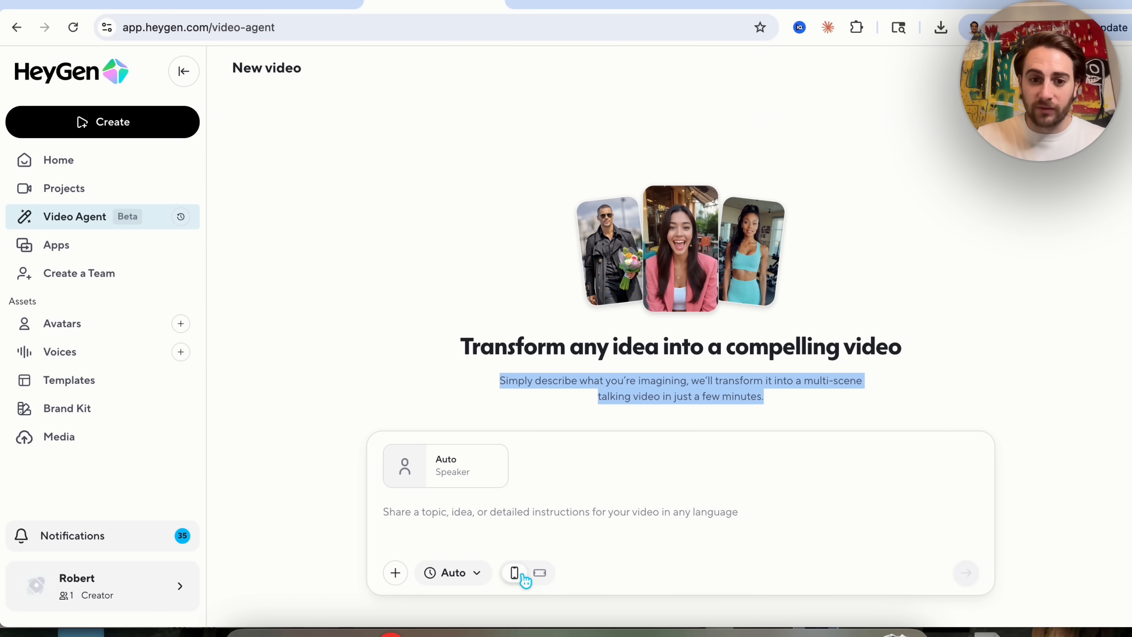
left_click(540, 574)
left_click(476, 574)
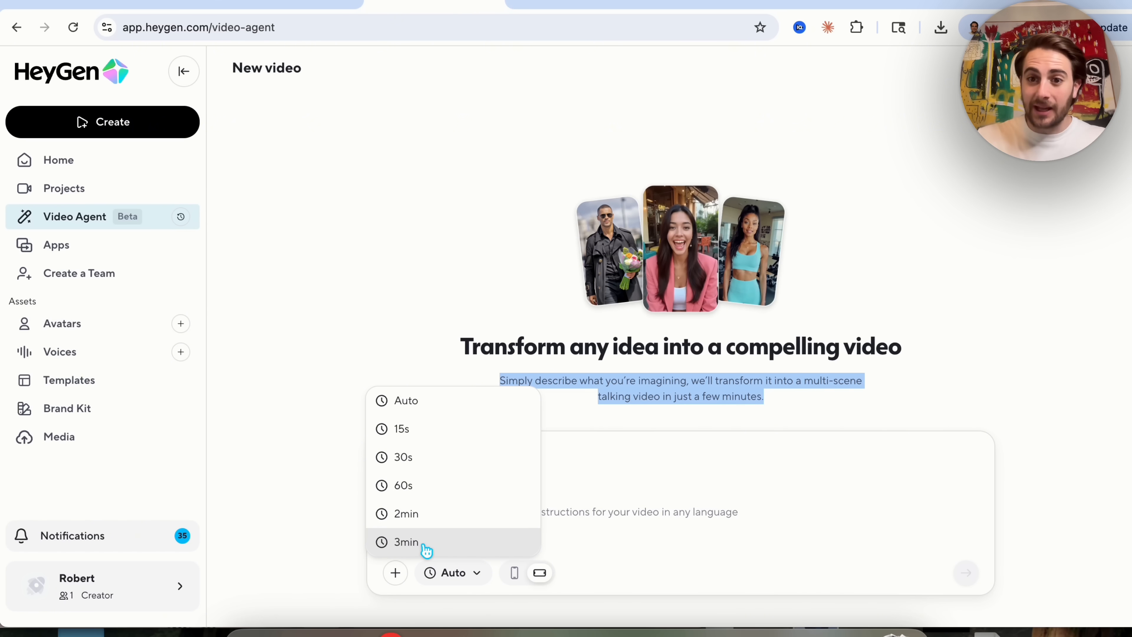
left_click(351, 572)
Browse the avatar library's public, personal and favourite avatars through an asset reference in the prompt.
left_click(395, 572)
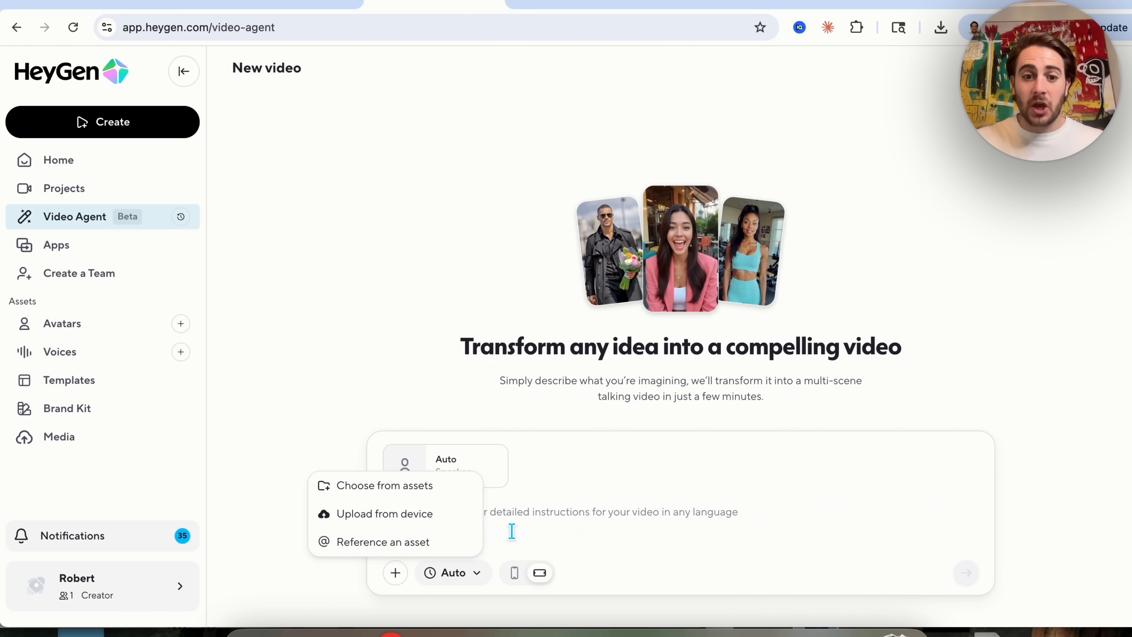
left_click(563, 533)
type("@")
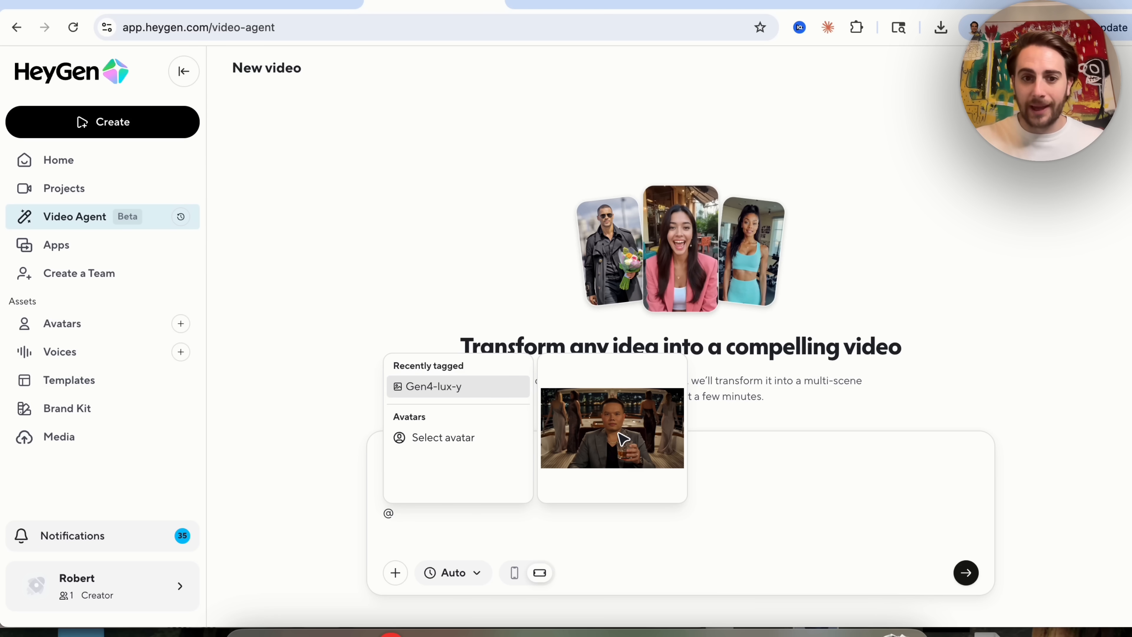
left_click(434, 437)
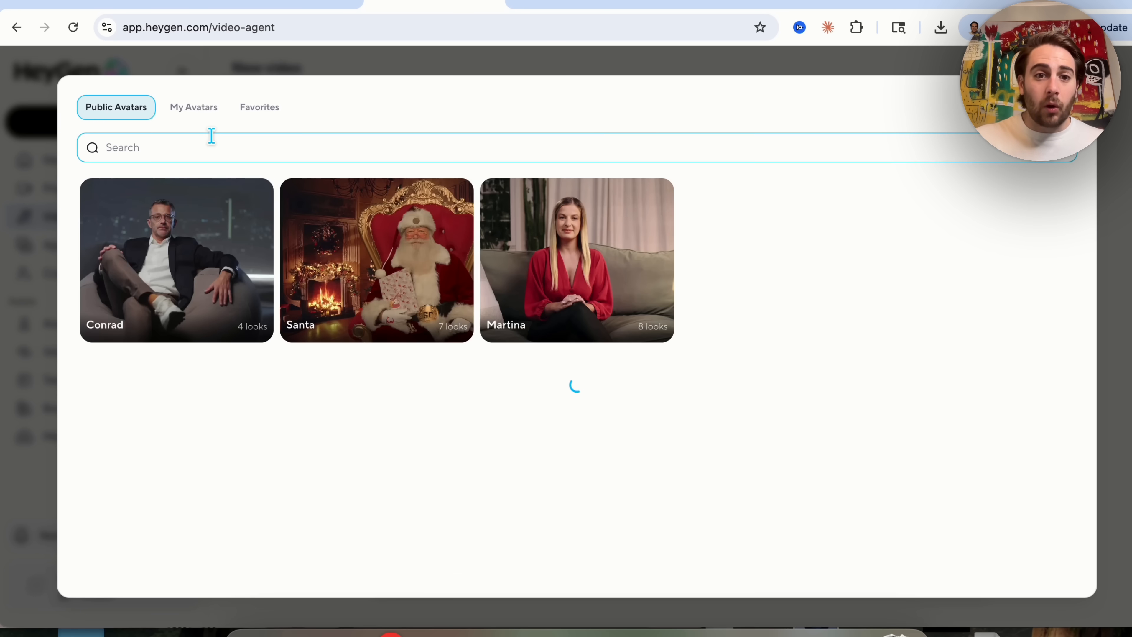
left_click(200, 113)
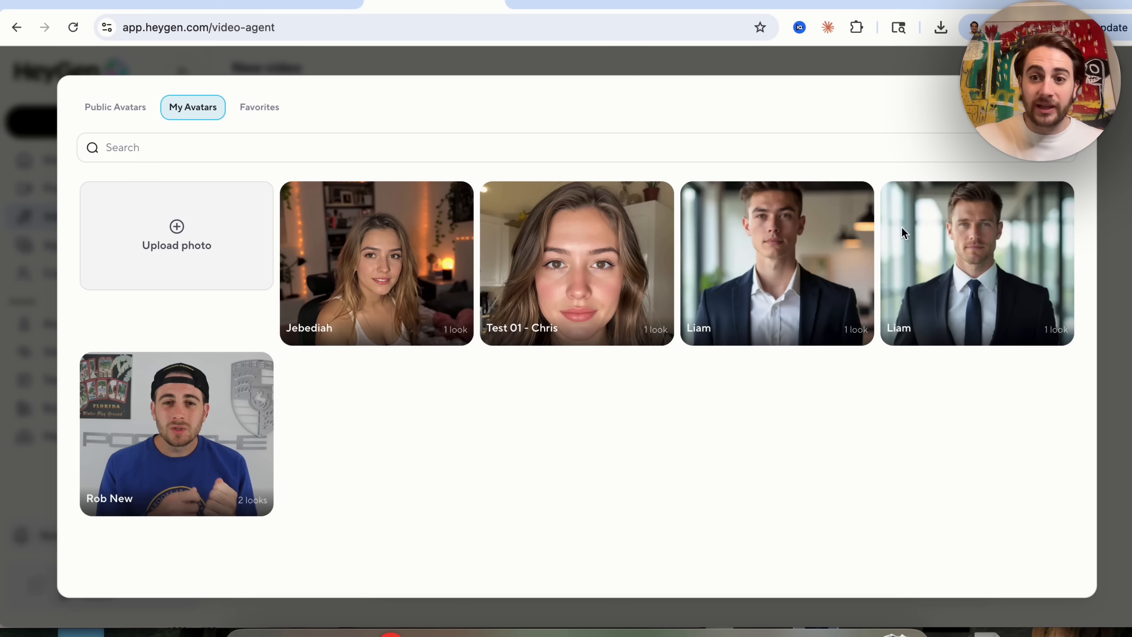
left_click(260, 106)
left_click(144, 117)
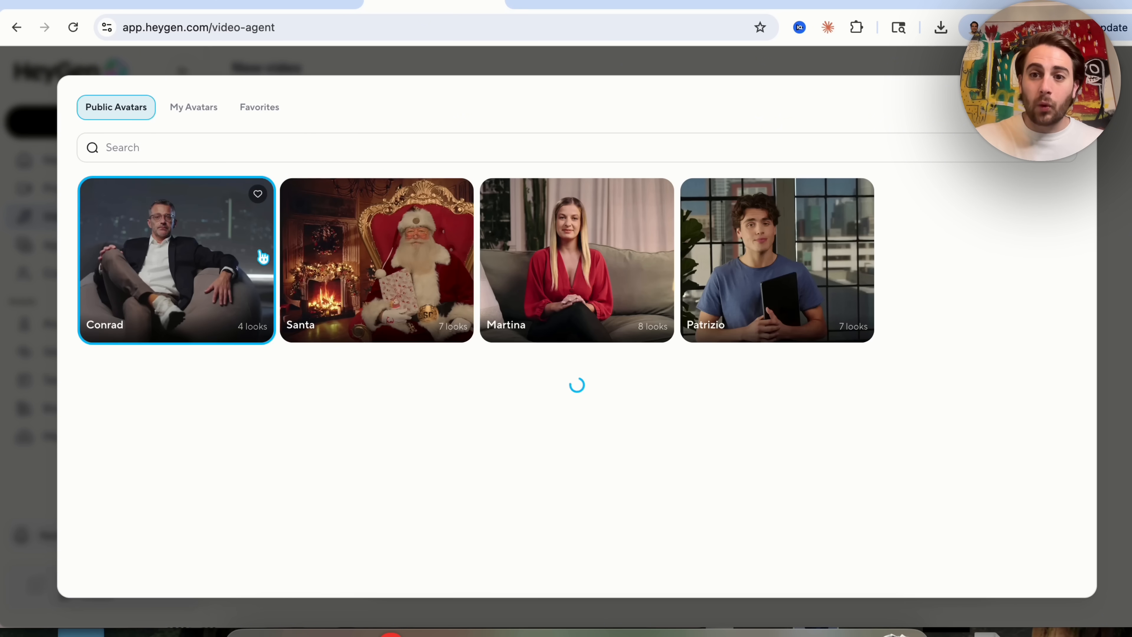
key("Escape")
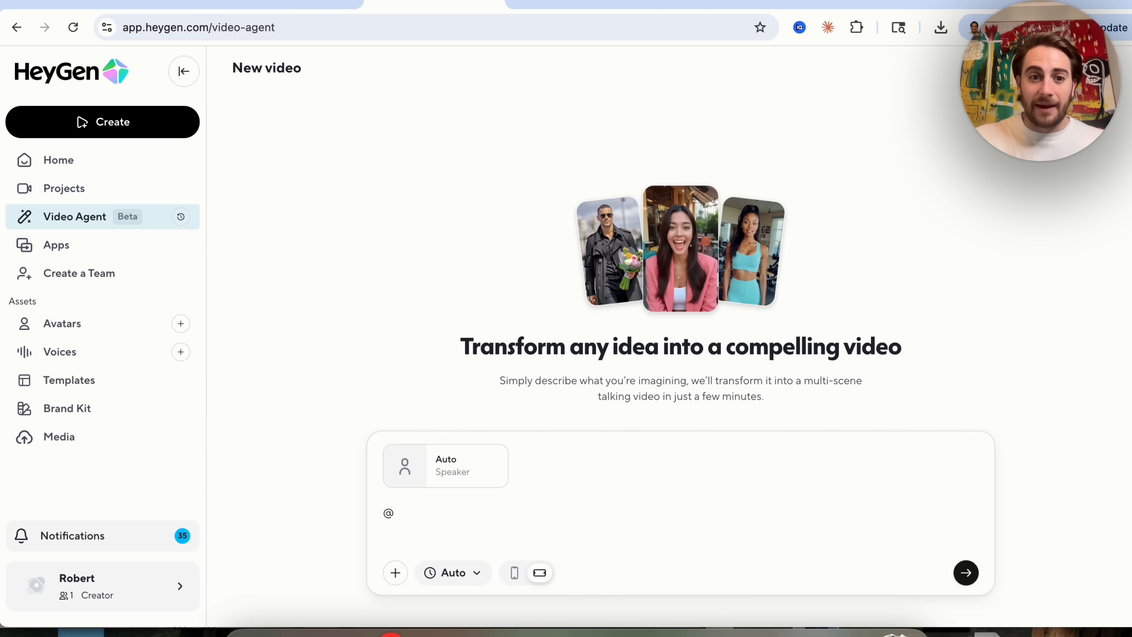
Enter the prompt 'Make a video about the tiktok algorithm'.
left_click(434, 486)
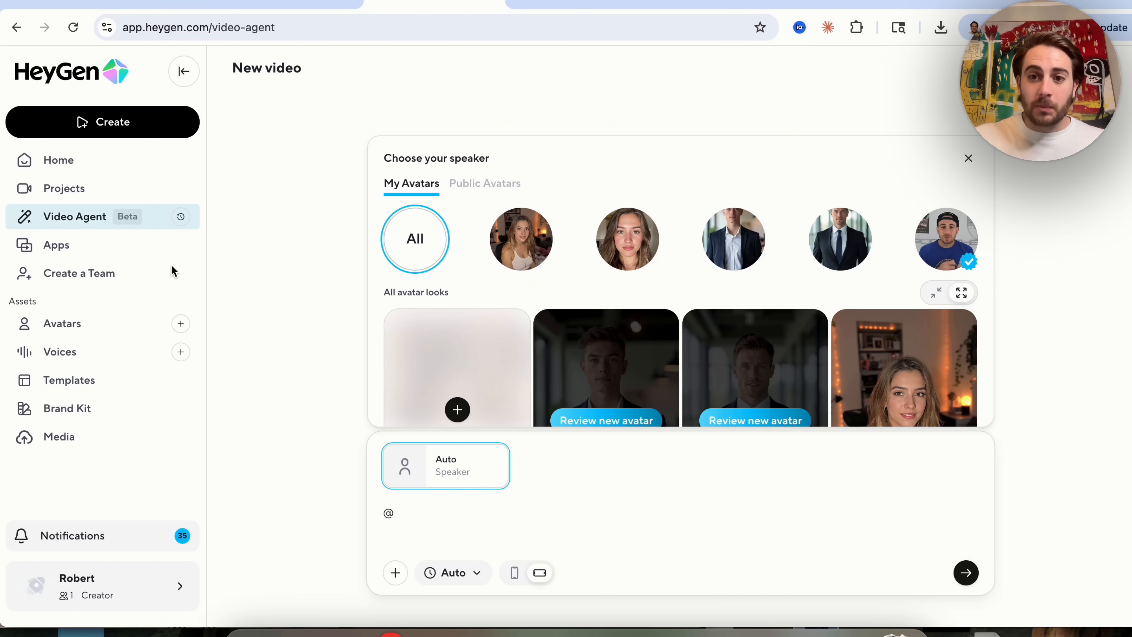
left_click(958, 250)
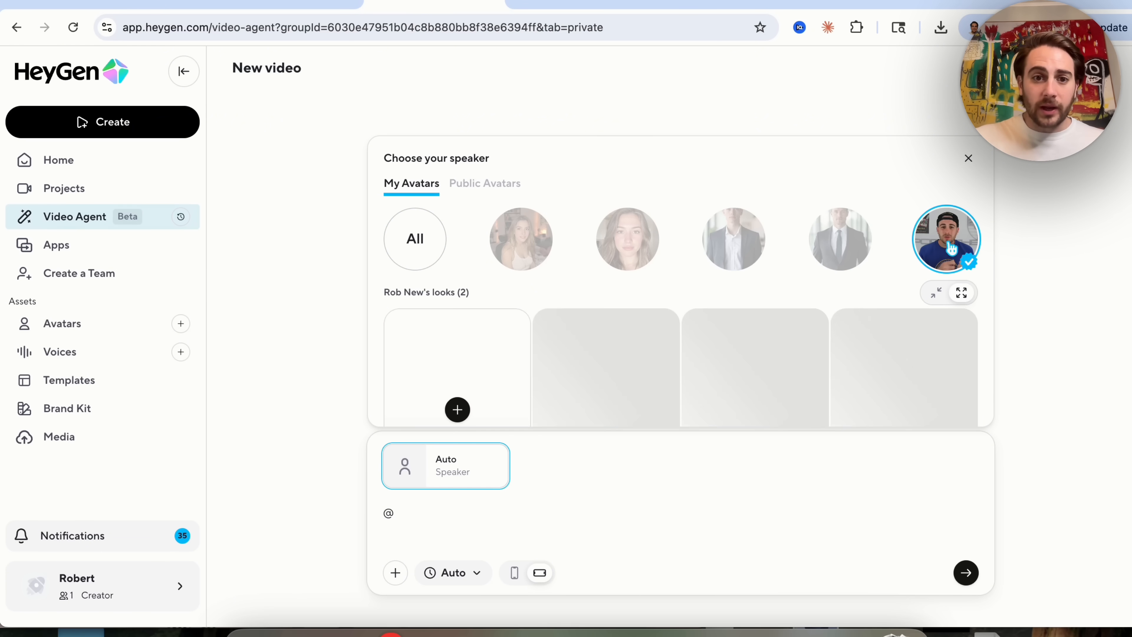
left_click(451, 513)
type("Make a video abo")
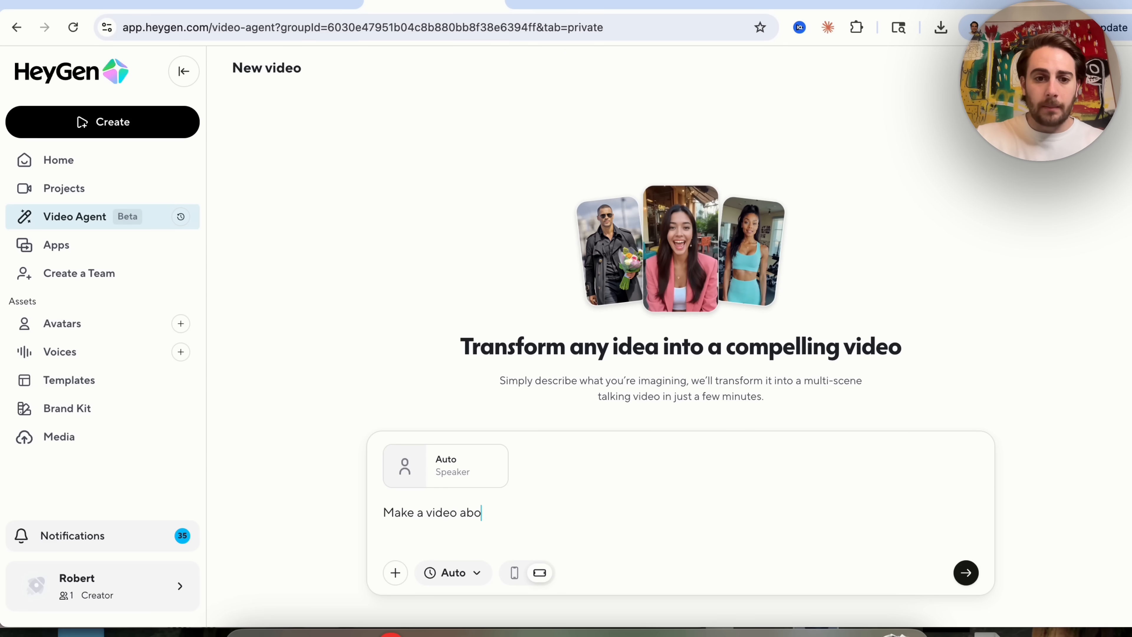
type("ut the tiktok al")
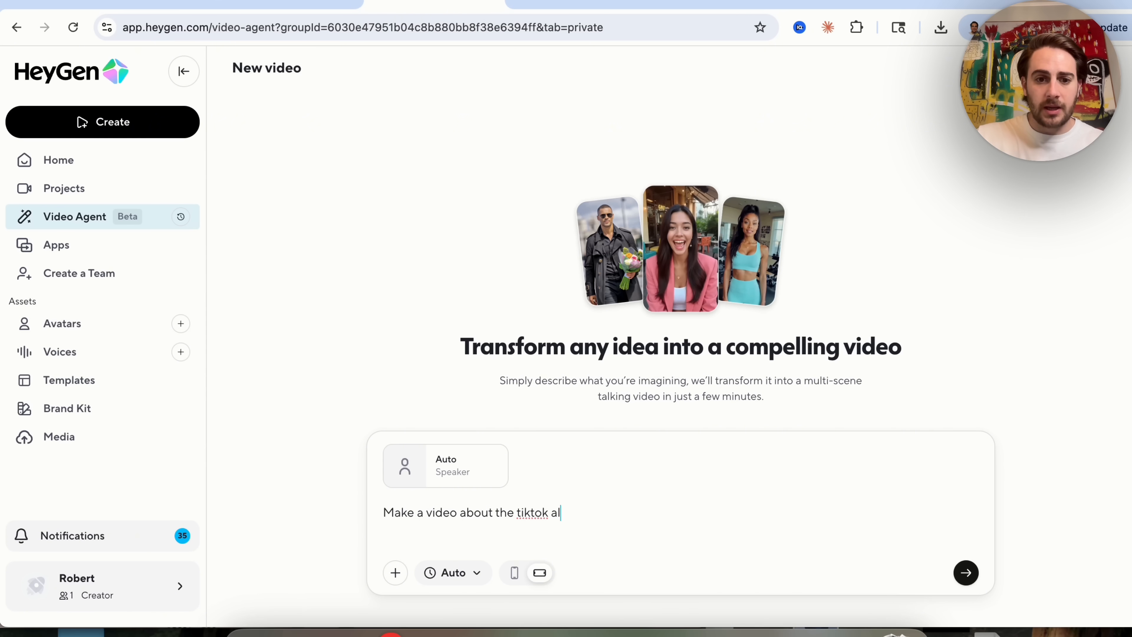
type("gorithm")
Set the video duration to 30s.
left_click(464, 573)
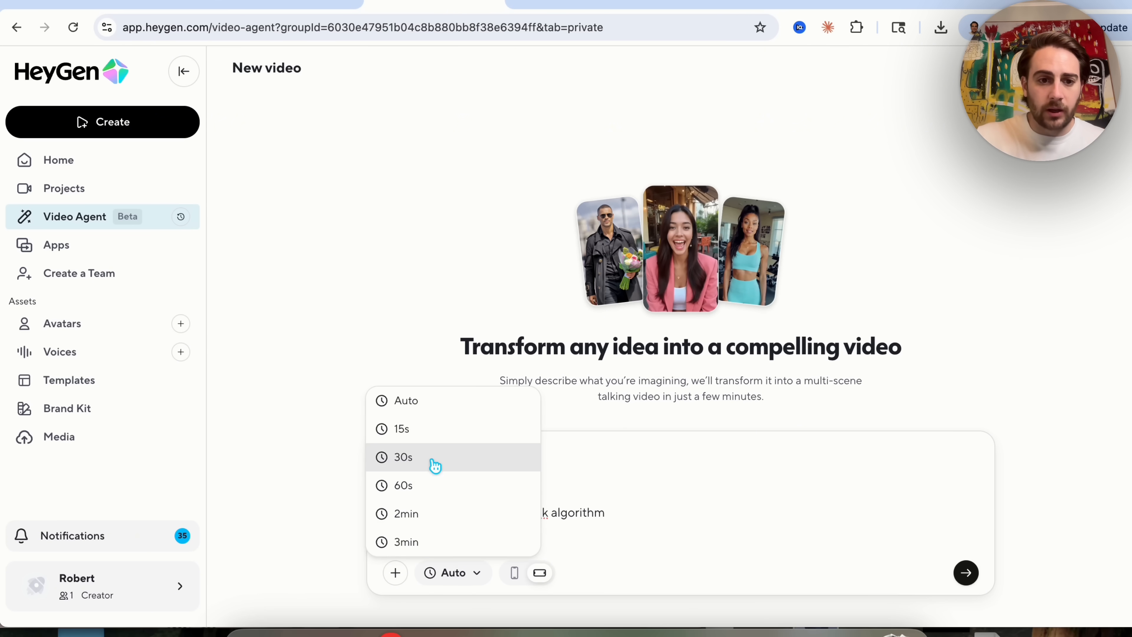
left_click(430, 456)
left_click(403, 574)
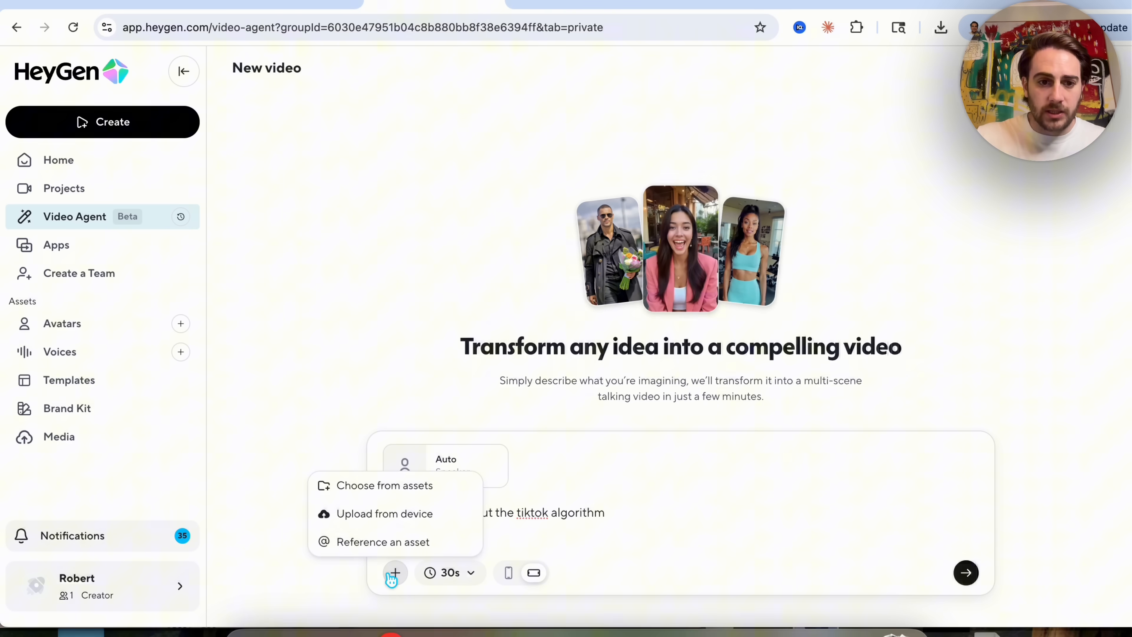
Choose Rob New's blue-shirt look as the speaker and submit the video request.
left_click(451, 451)
left_click(957, 247)
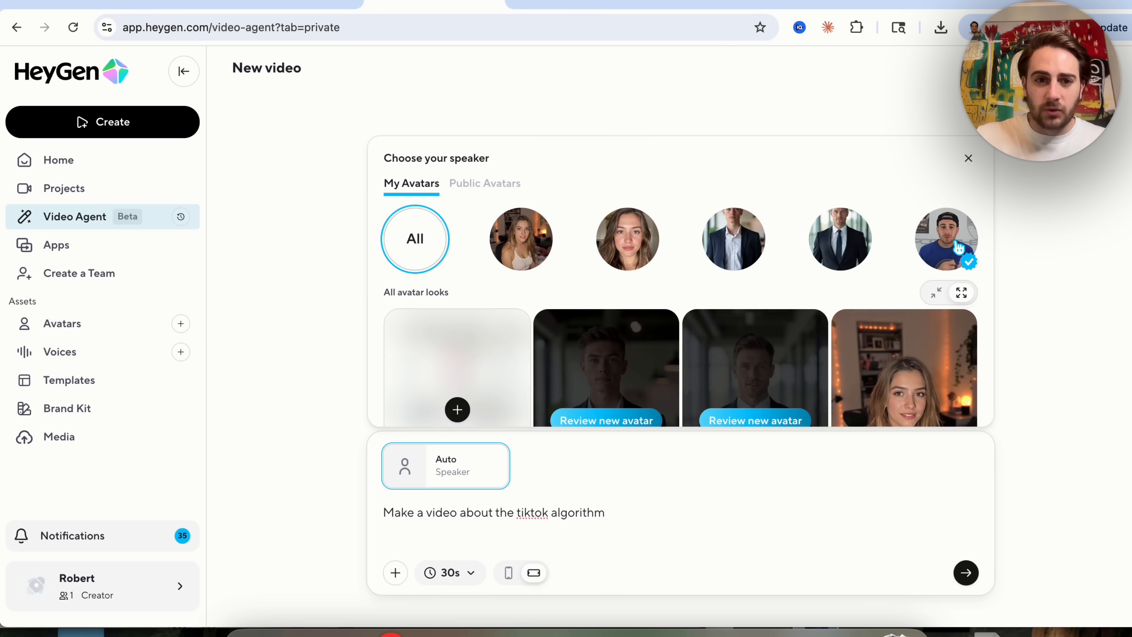
left_click(957, 247)
scroll(753, 330, "down", 3)
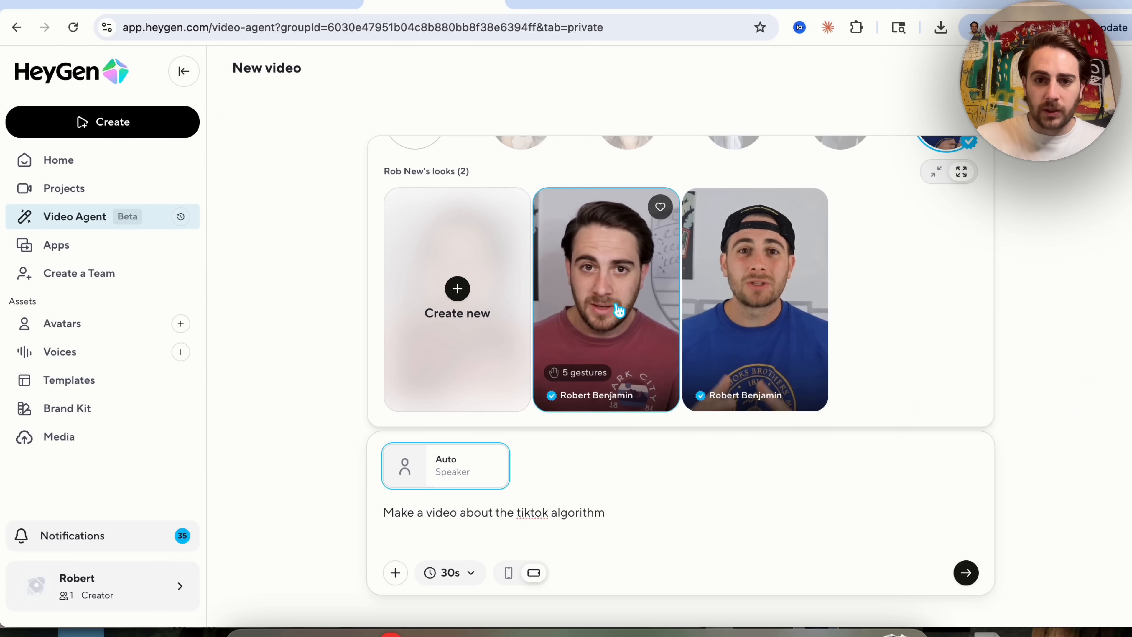
left_click(766, 293)
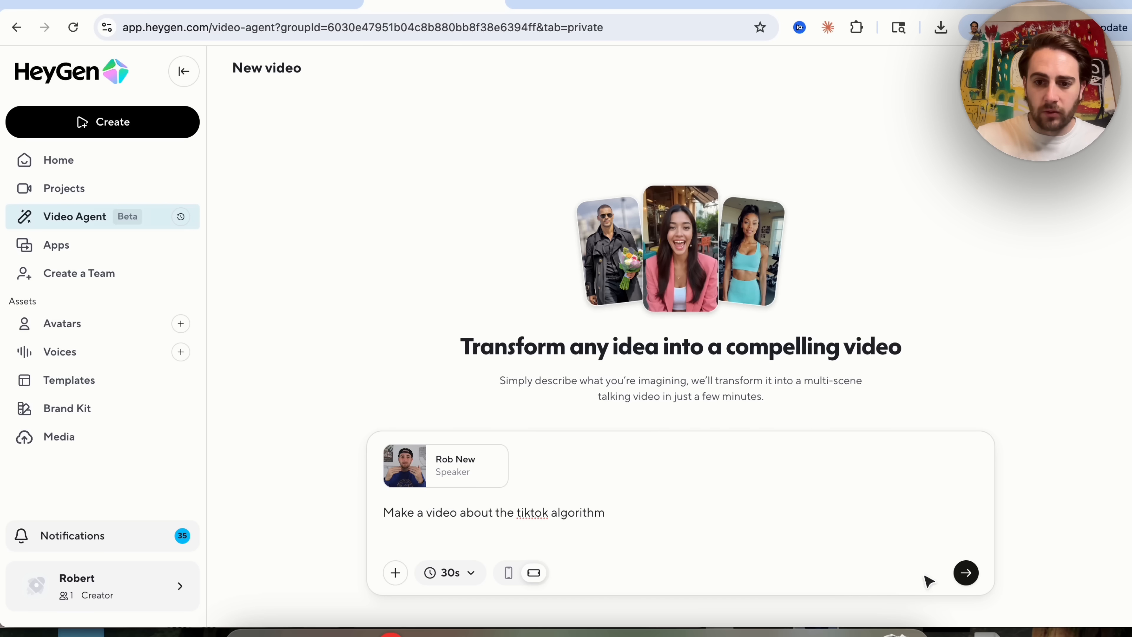
left_click(965, 573)
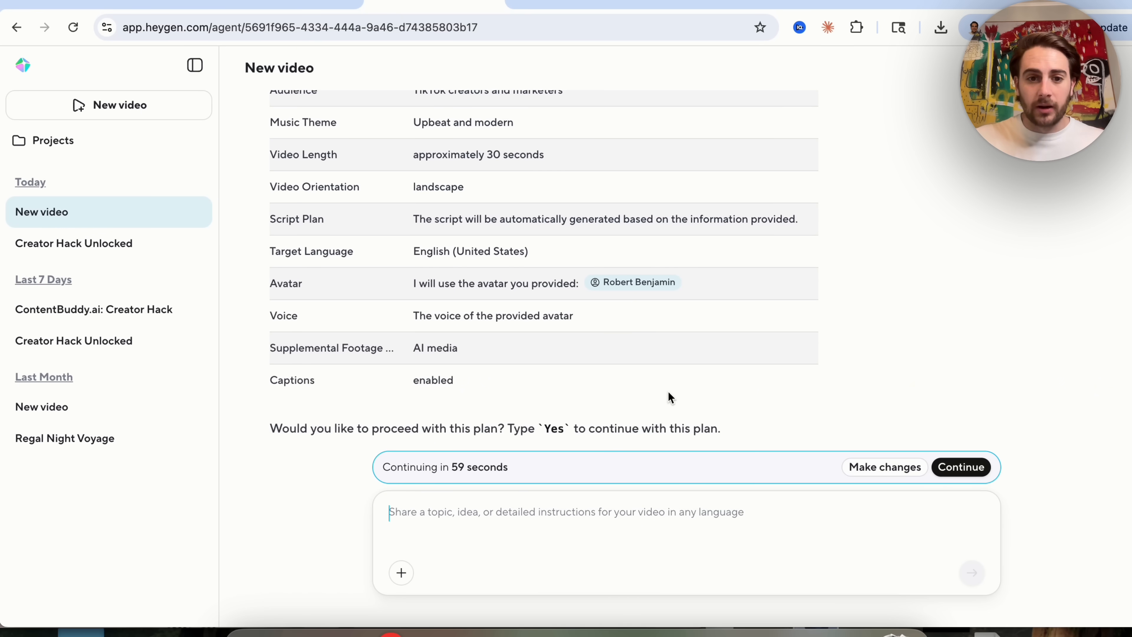
Review the video plan's settings for topic, length, orientation, avatar and captions.
scroll(686, 315, "up", 5)
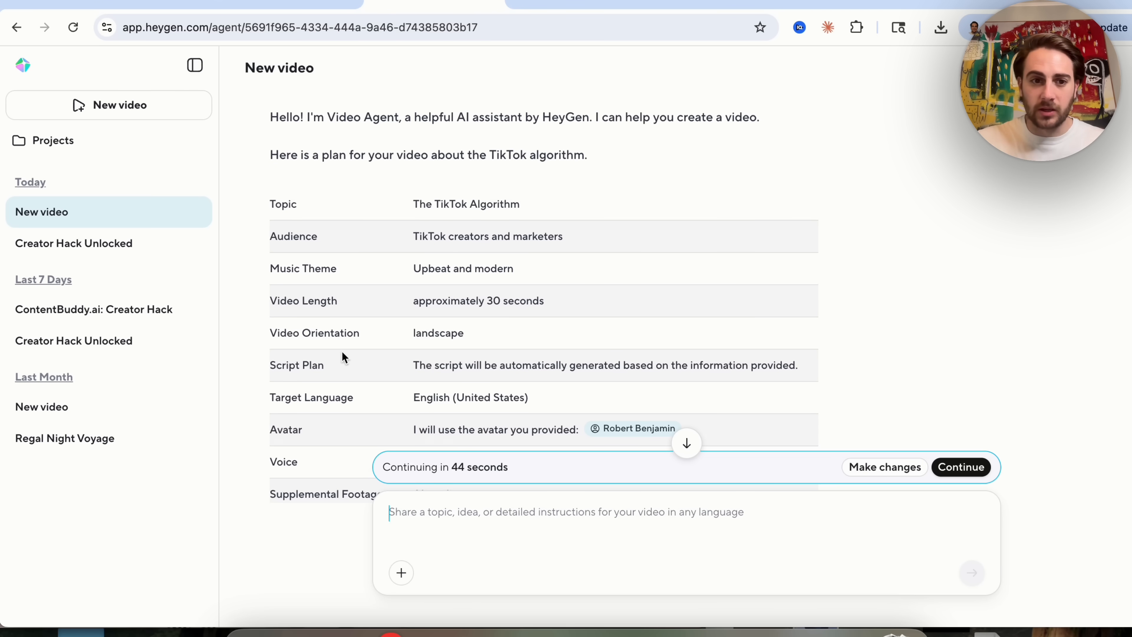
scroll(342, 353, "down", 2)
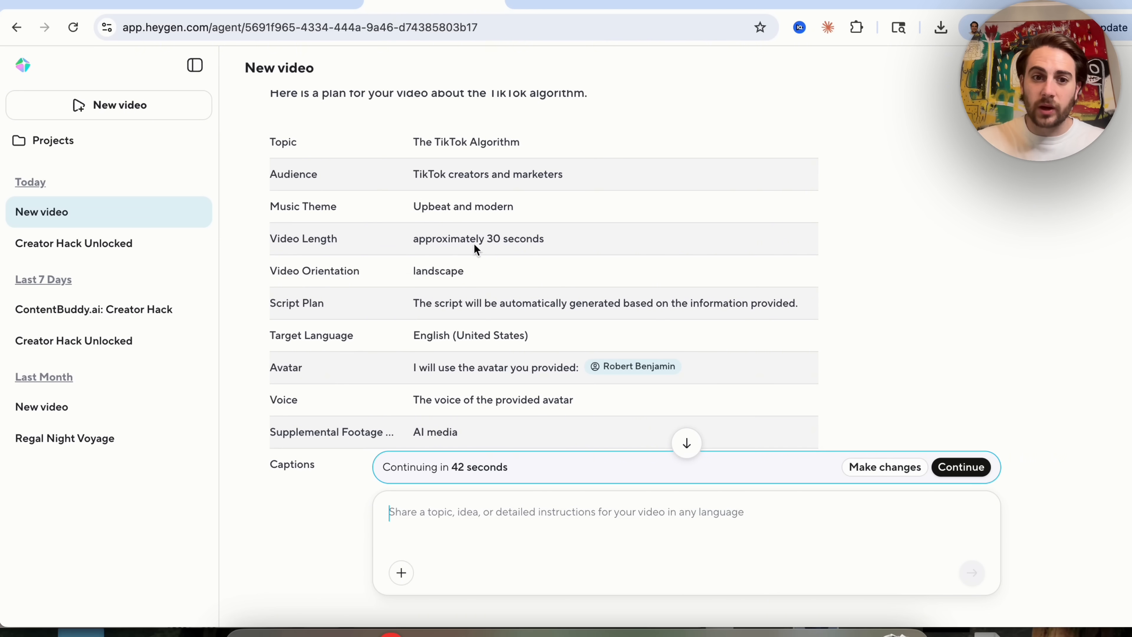
triple_click(498, 305)
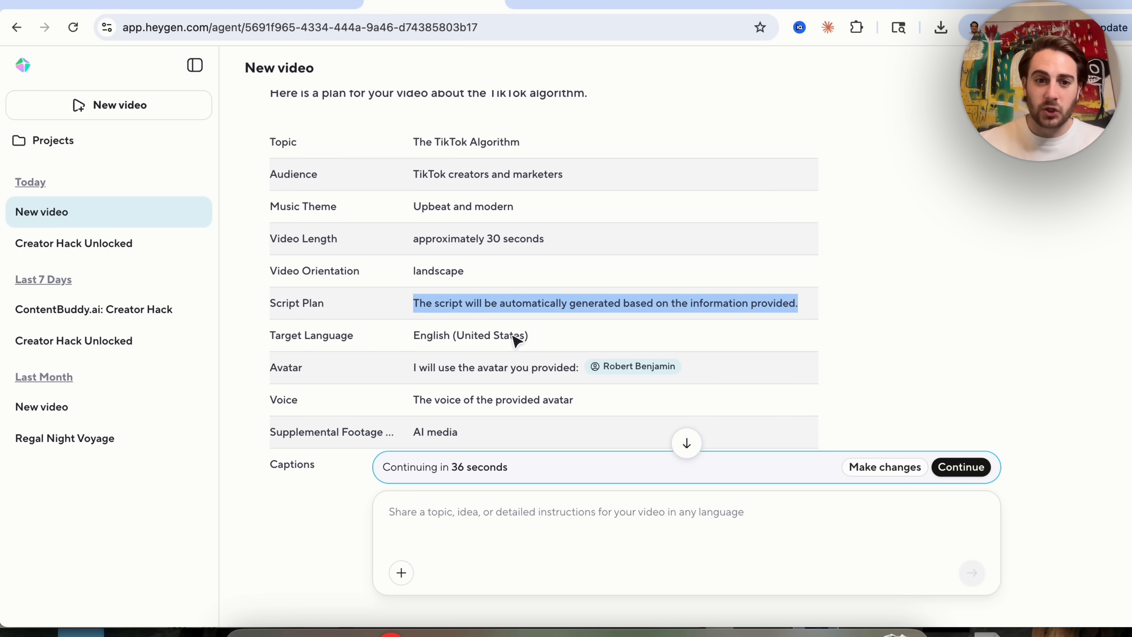
scroll(515, 341, "down", 2)
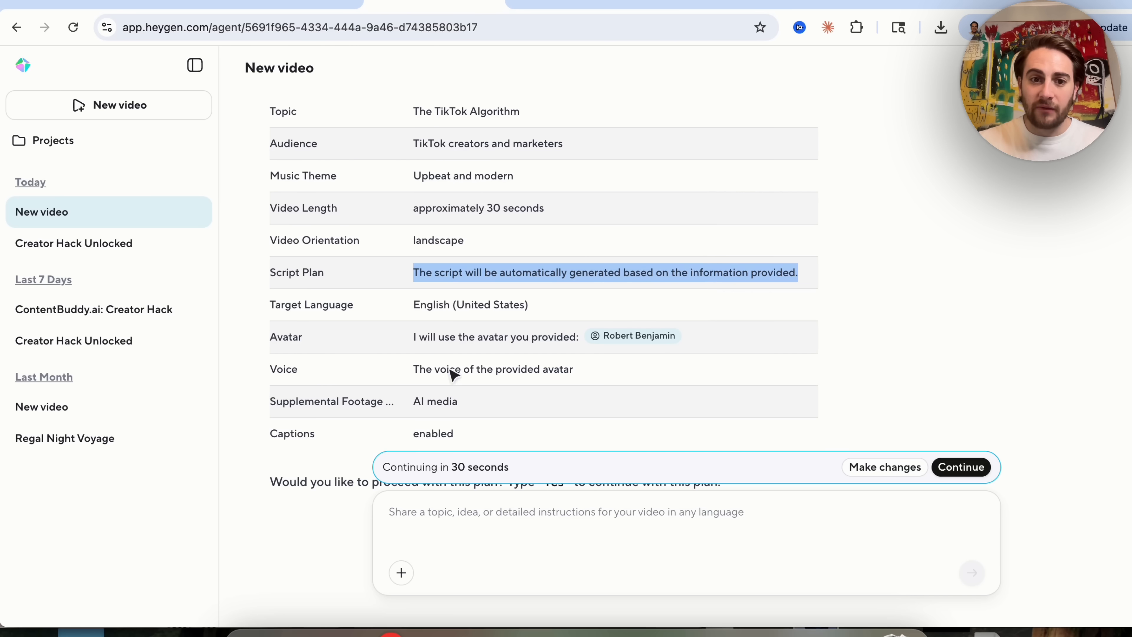
mouse_move(662, 337)
scroll(662, 337, "down", 1)
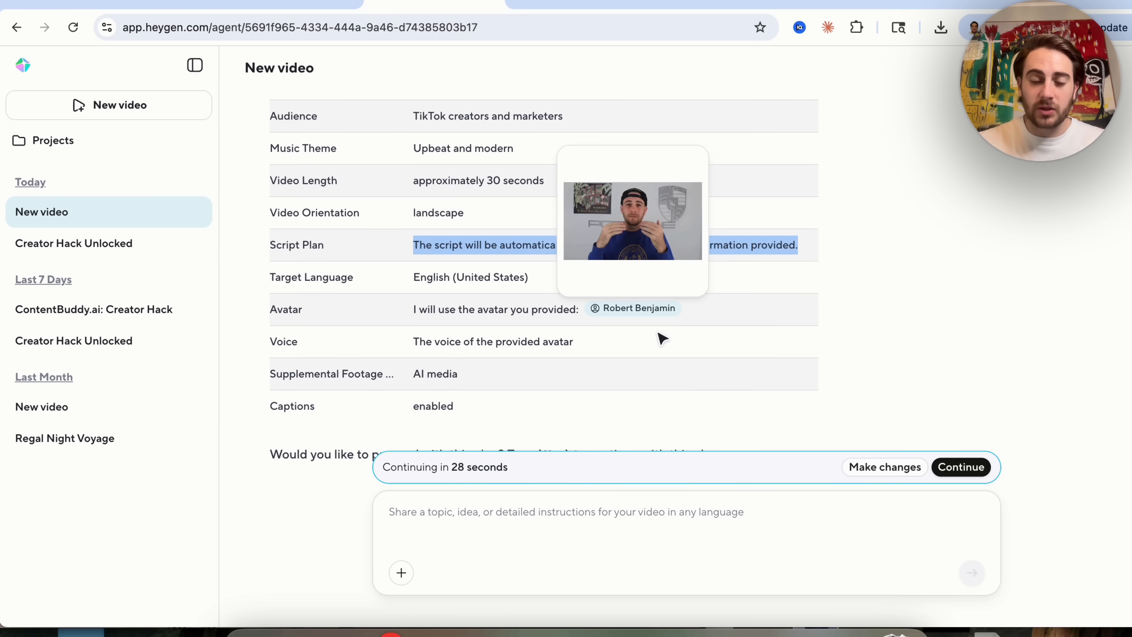
scroll(459, 364, "down", 1)
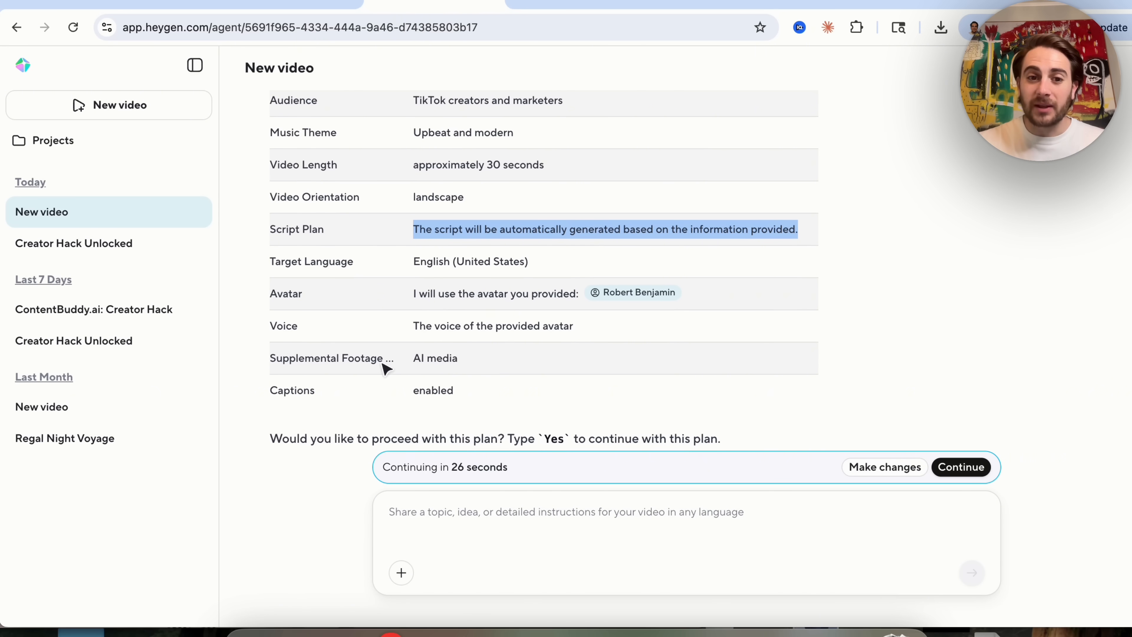
scroll(450, 366, "down", 1)
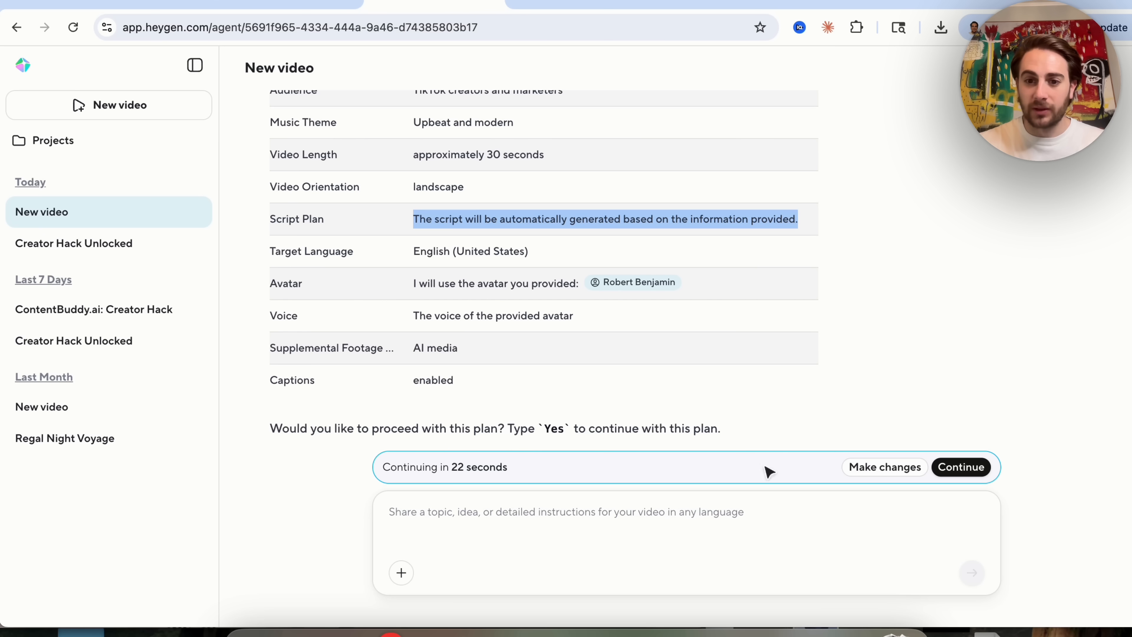
Continue with the proposed plan to start generating the video.
left_click(914, 496)
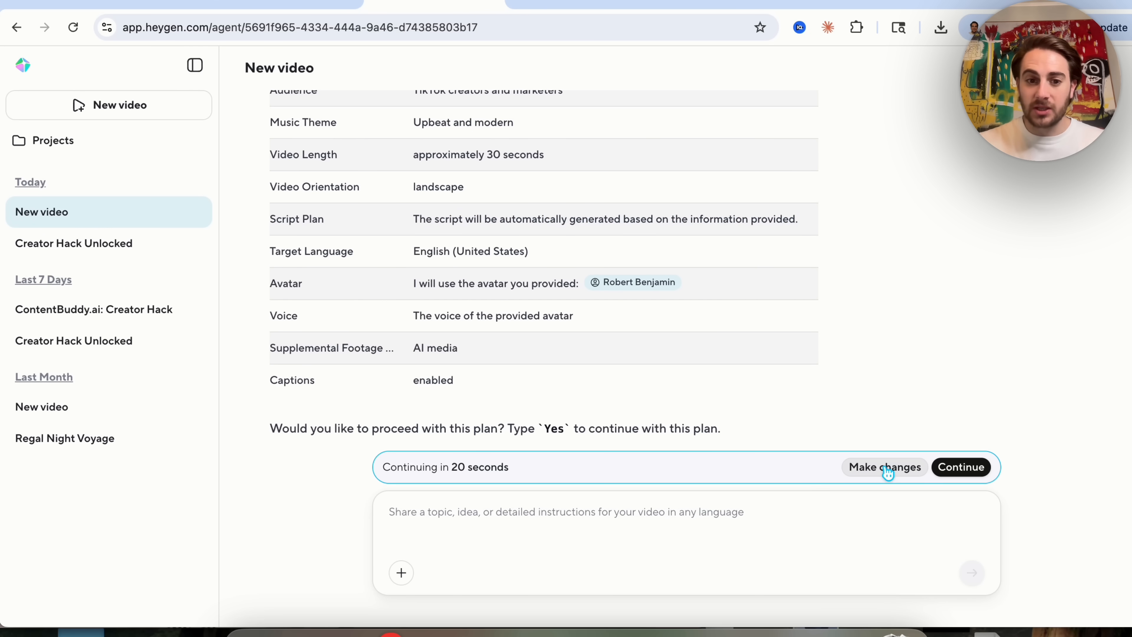
left_click(936, 468)
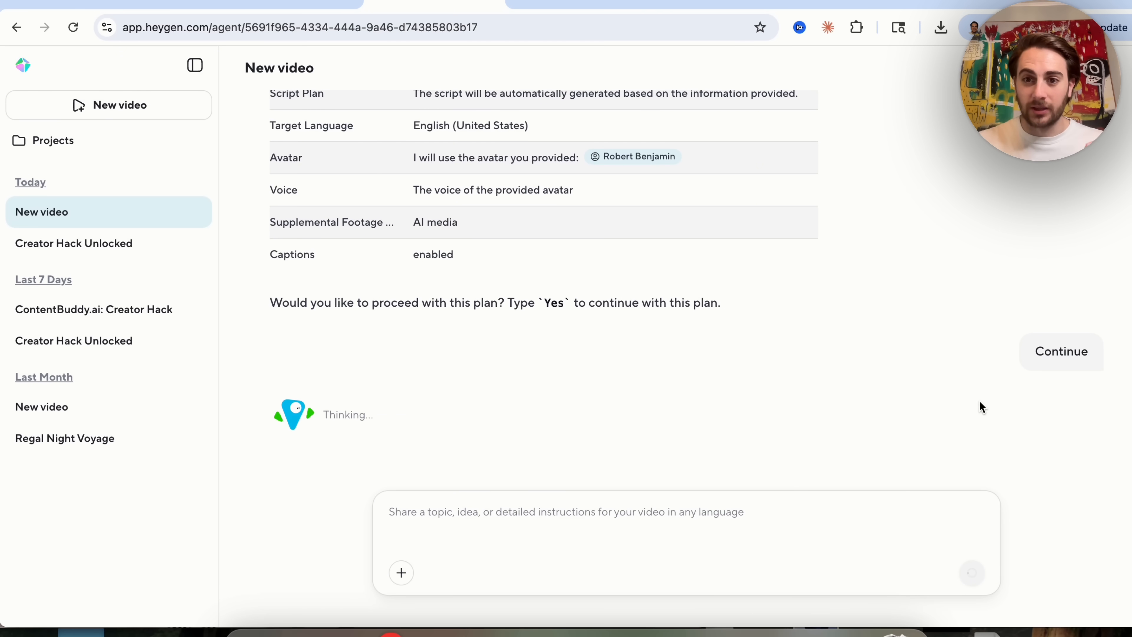
On the home page prompt, attach the Gen4-lux-yacht.png image from your assets.
left_click(535, 11)
left_click(409, 346)
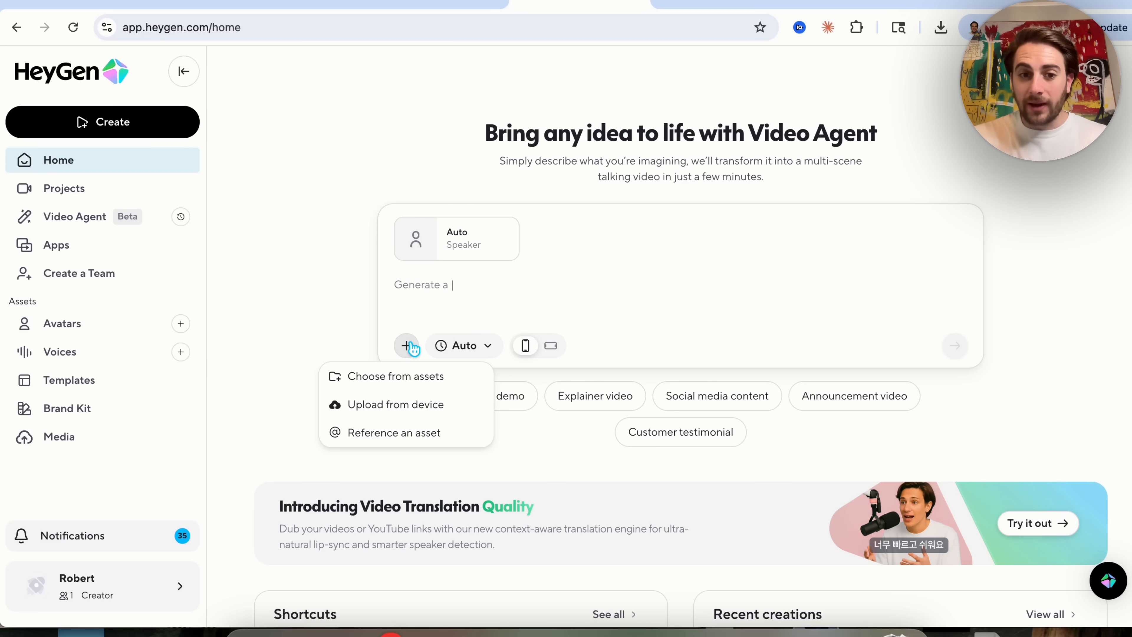
left_click(409, 379)
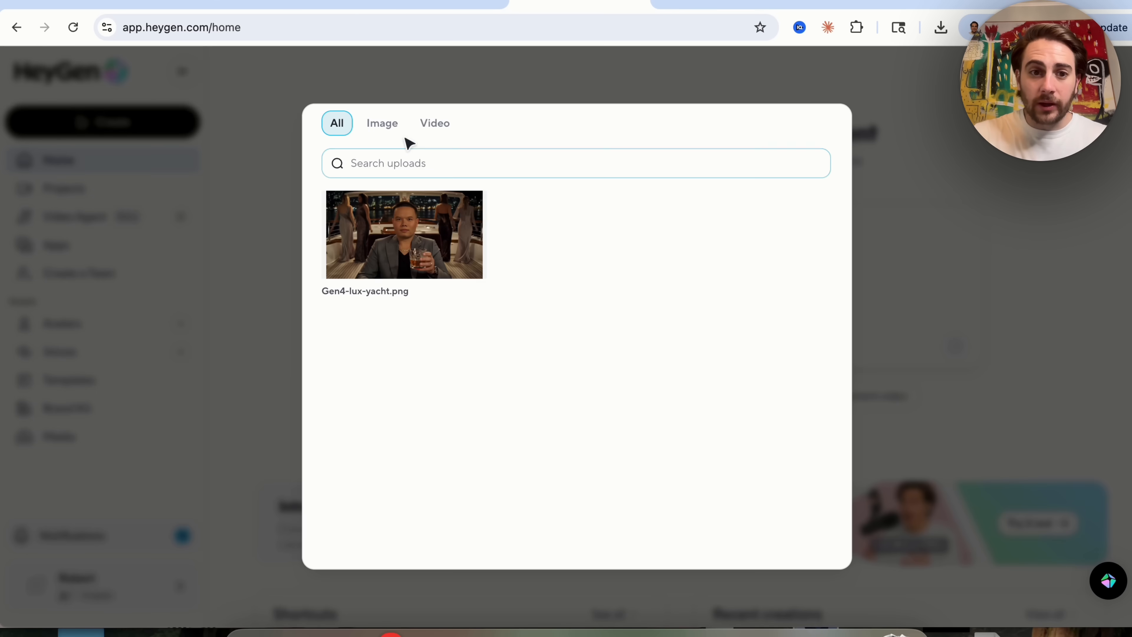
left_click(382, 243)
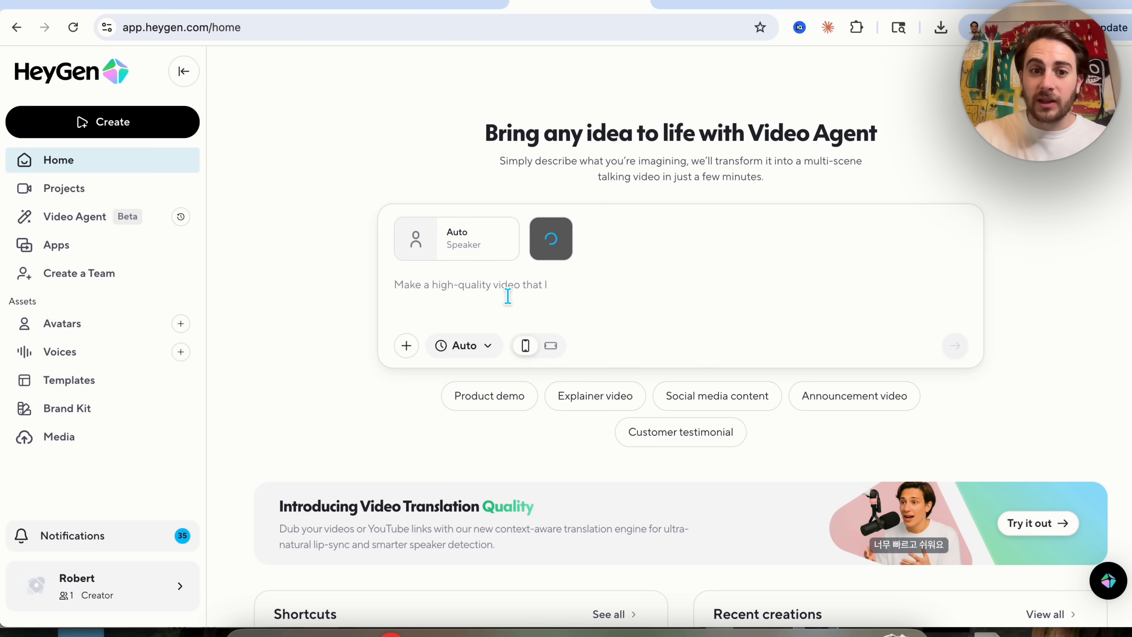
Enter the prompt 'Have him give a monologue about how his family is so successful' and switch to landscape.
left_click(469, 294)
type("Have him give ")
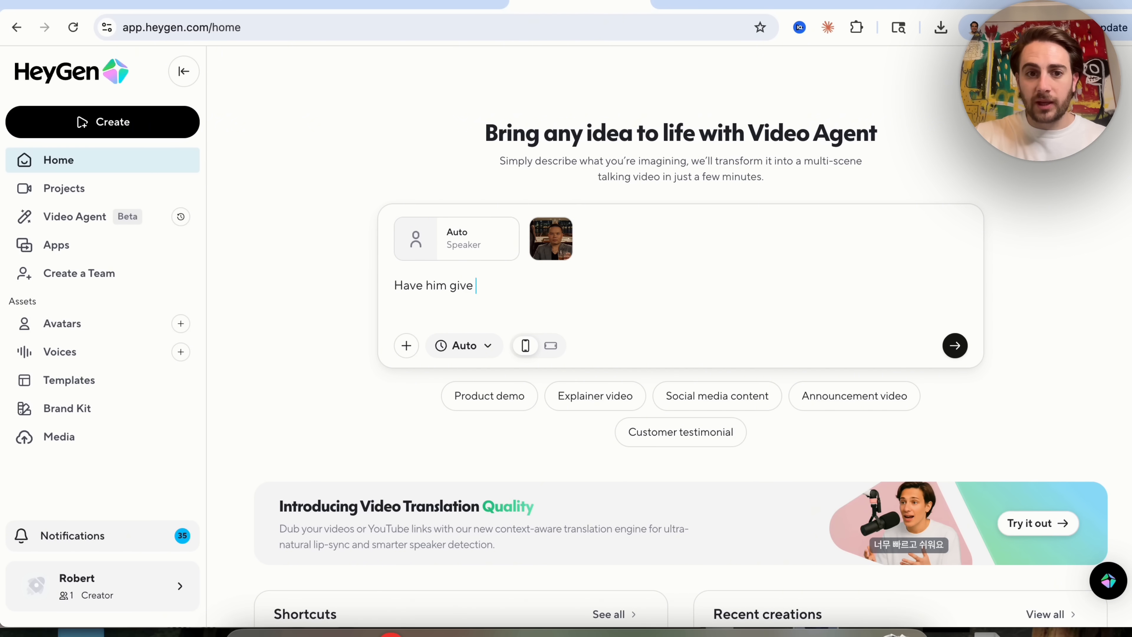
type("a monologue about ho")
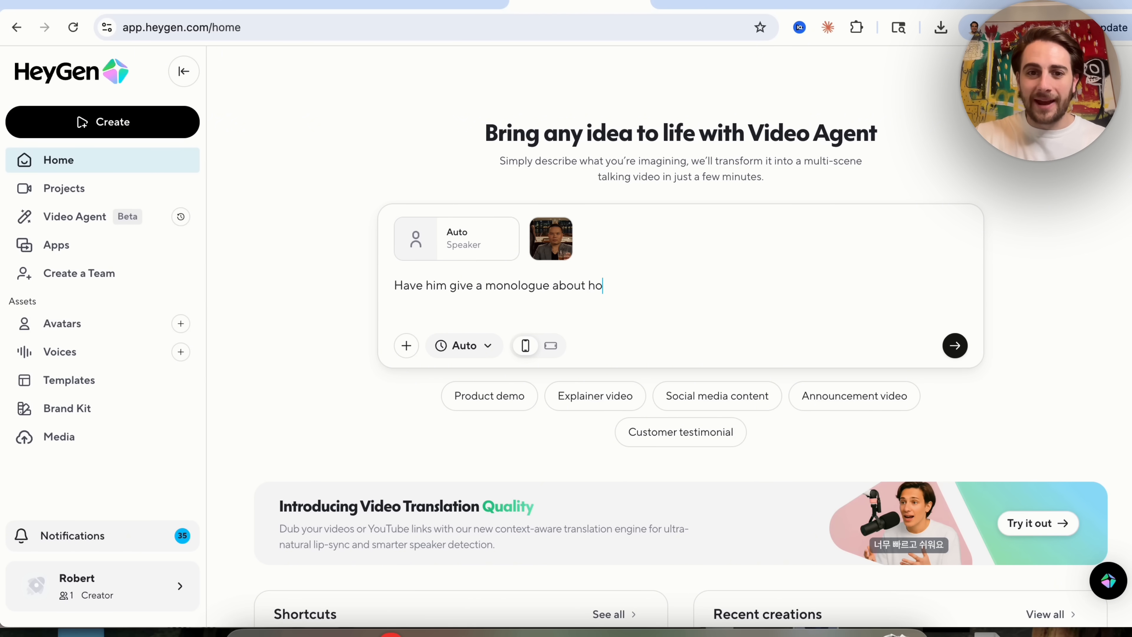
type("w his family is so successful")
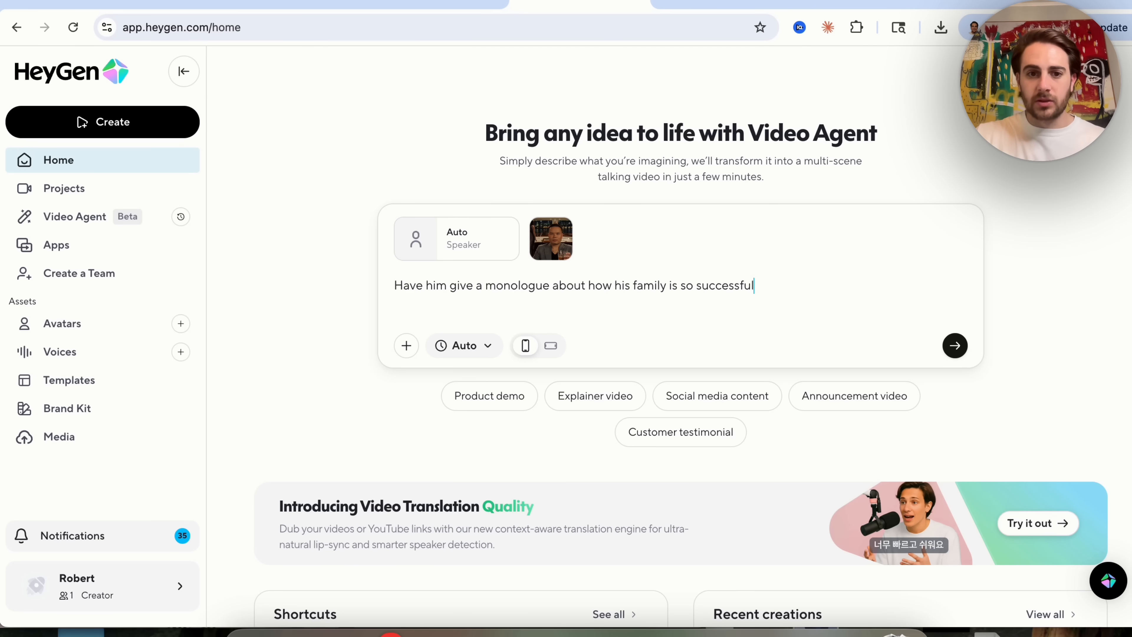
left_click(551, 346)
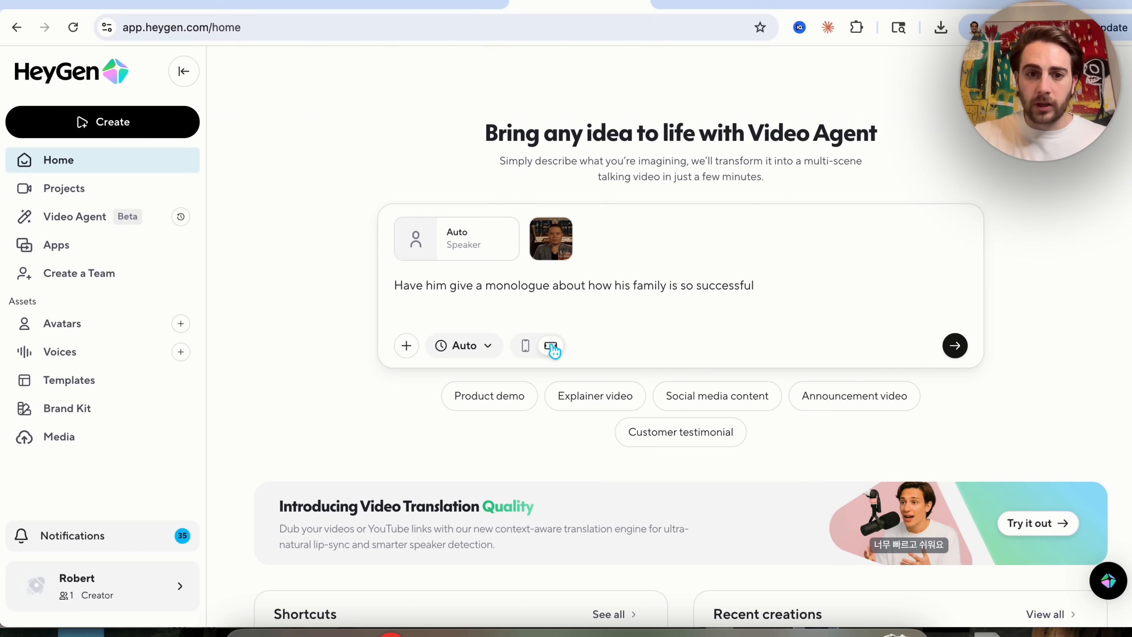
Set the video length to 15s and submit the prompt to Video Agent.
left_click(484, 352)
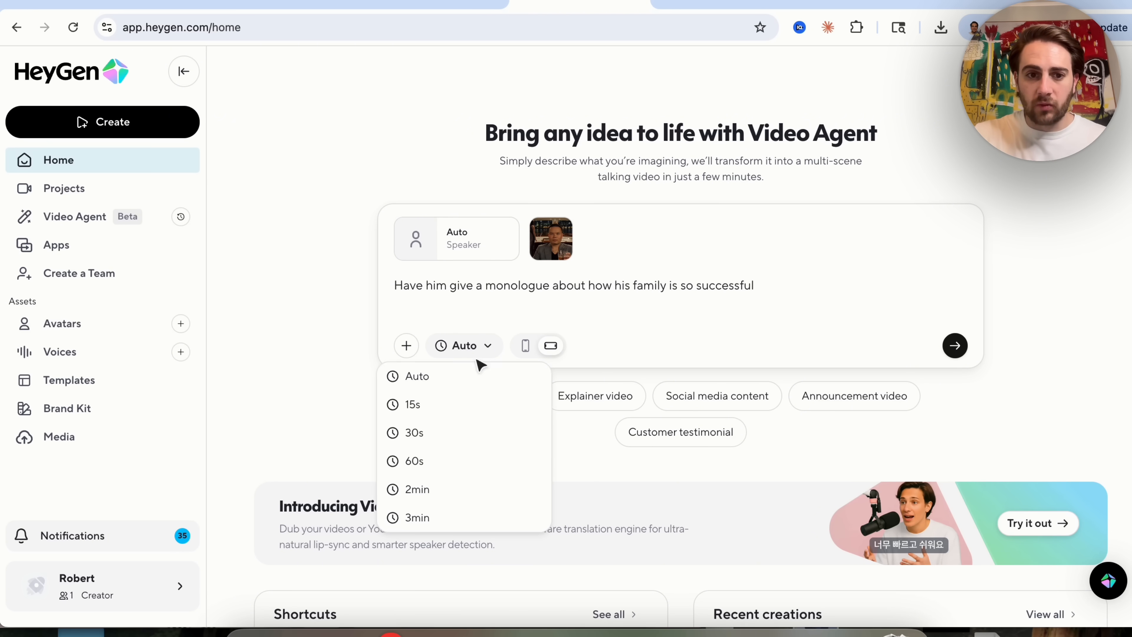
left_click(457, 401)
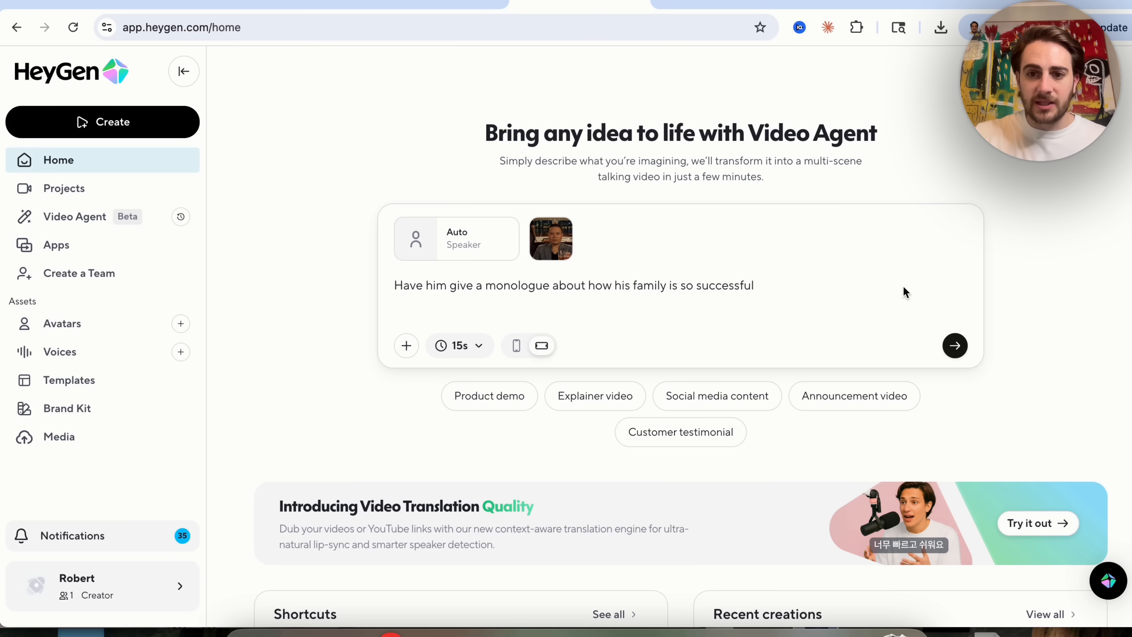
left_click(952, 345)
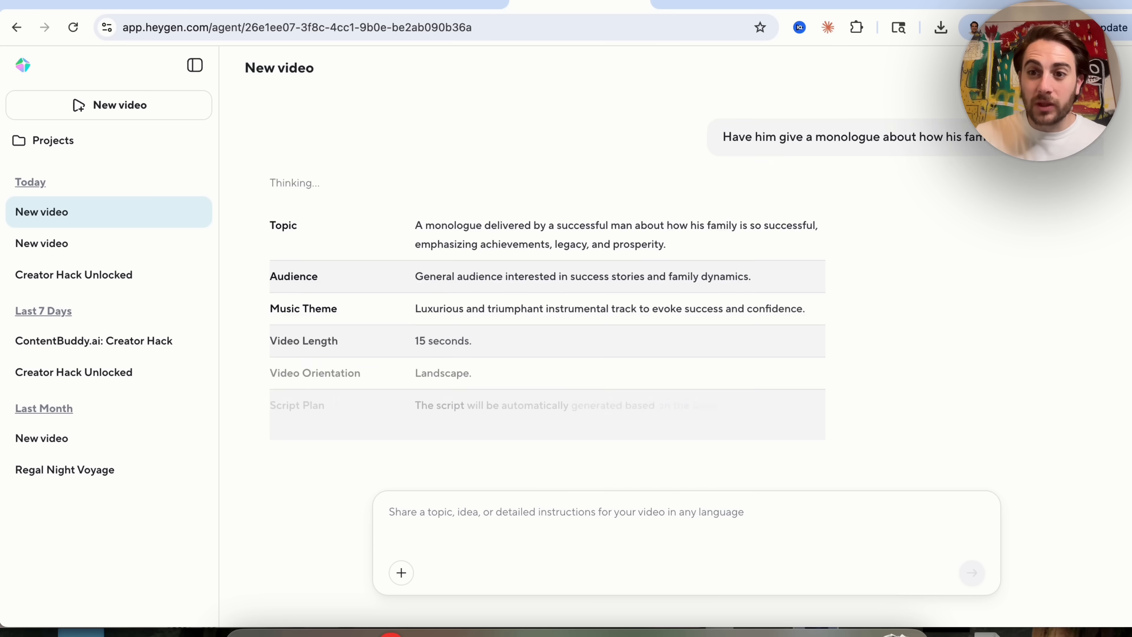
Preview the attached Gen4-lux-yacht.png reference image in the chat and close it.
scroll(1064, 139, "up", 7)
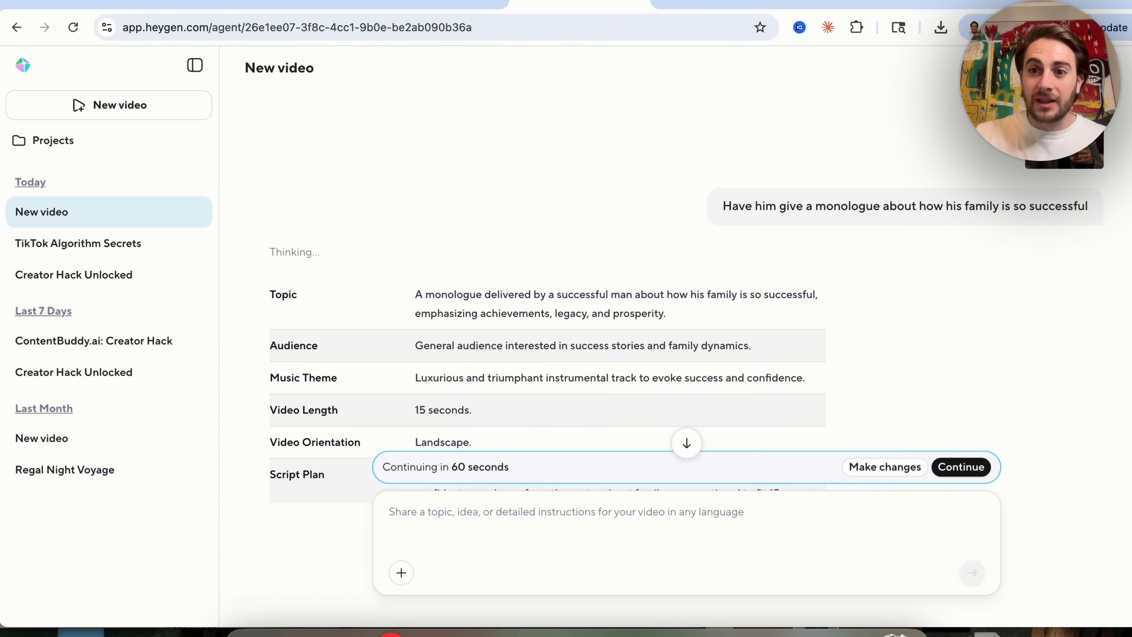
left_click(1064, 139)
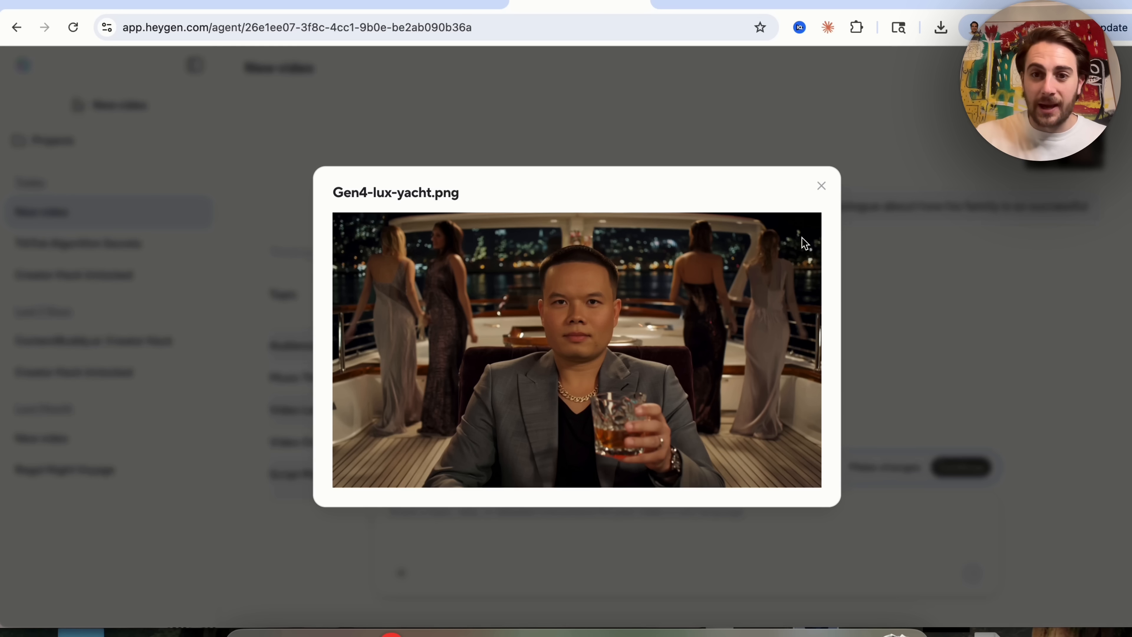
left_click(821, 186)
Review the generated plan and continue with it to start generating the video.
scroll(691, 309, "down", 3)
scroll(655, 359, "down", 2)
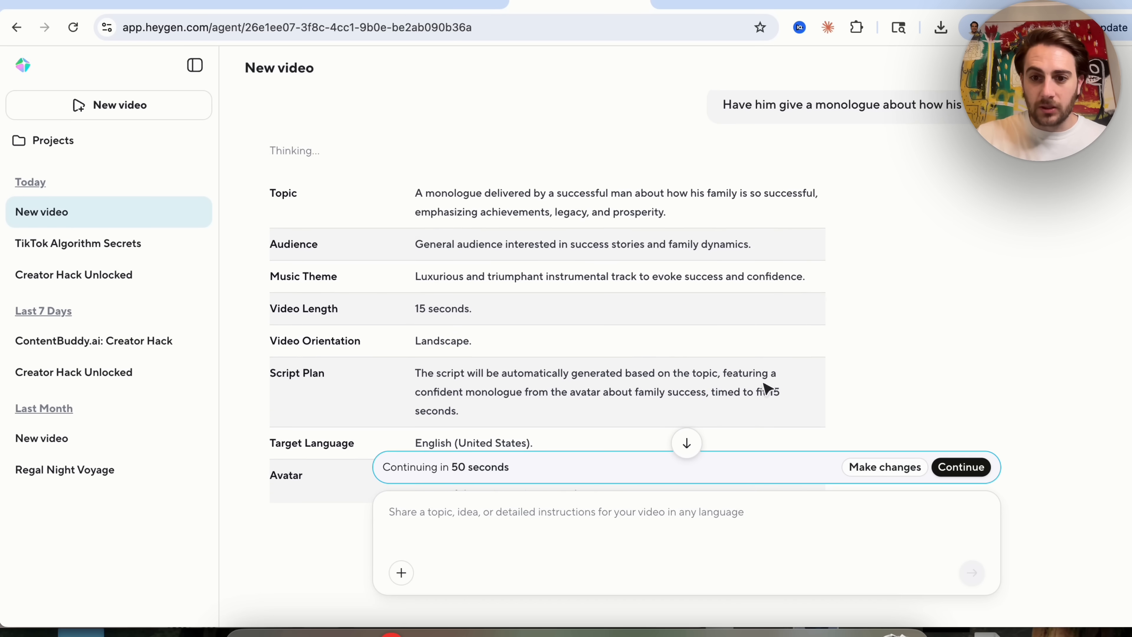
left_click(963, 468)
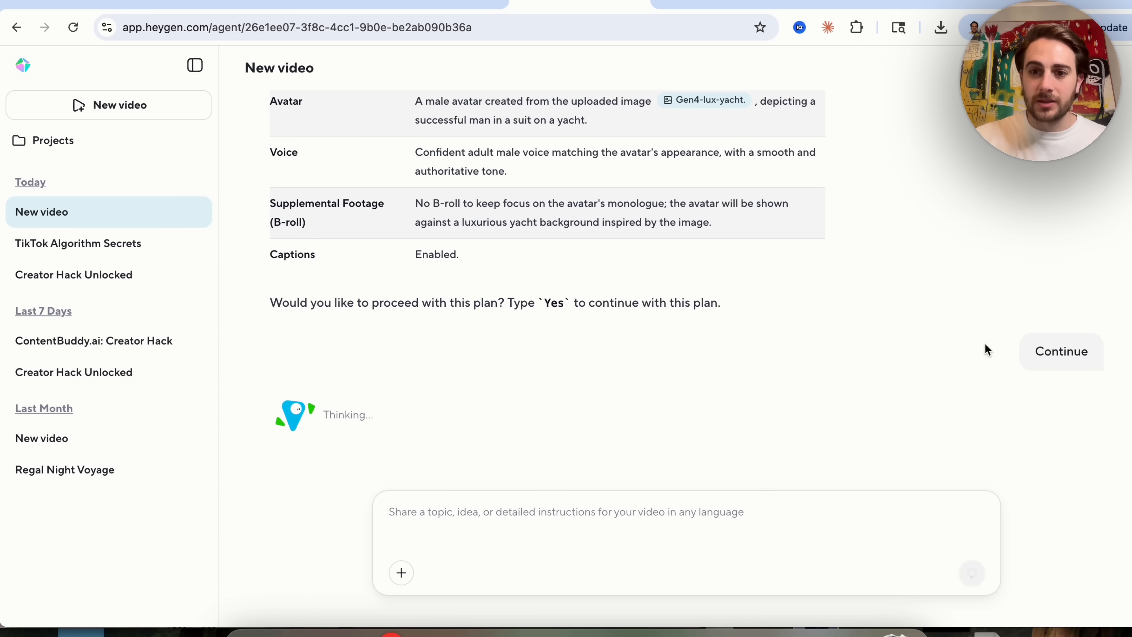
scroll(759, 330, "down", 3)
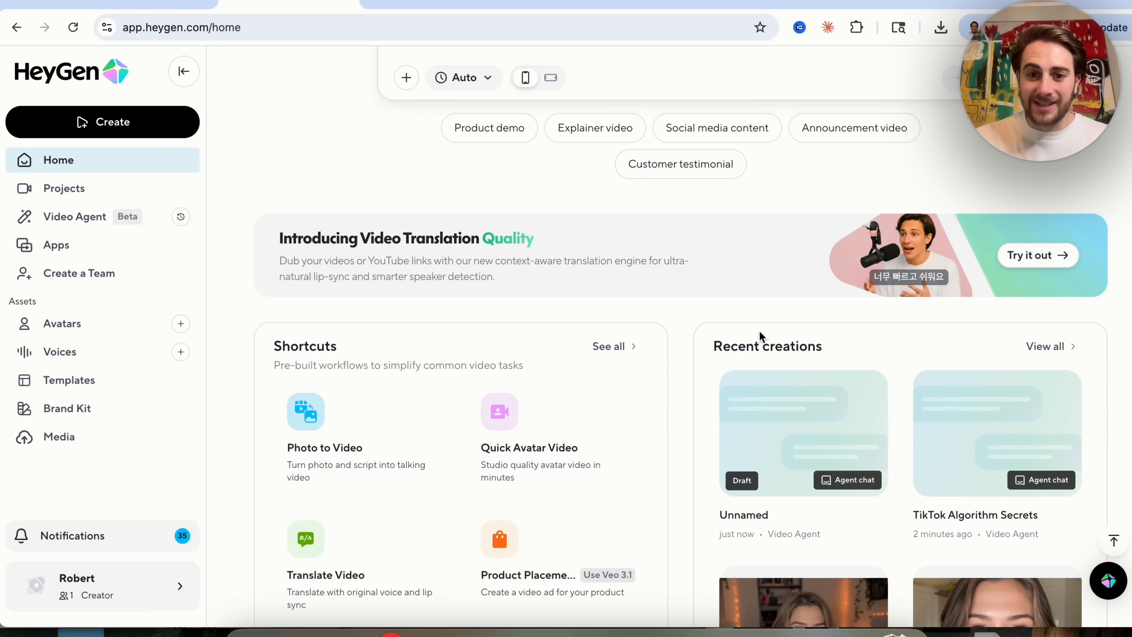
scroll(759, 333, "down", 5)
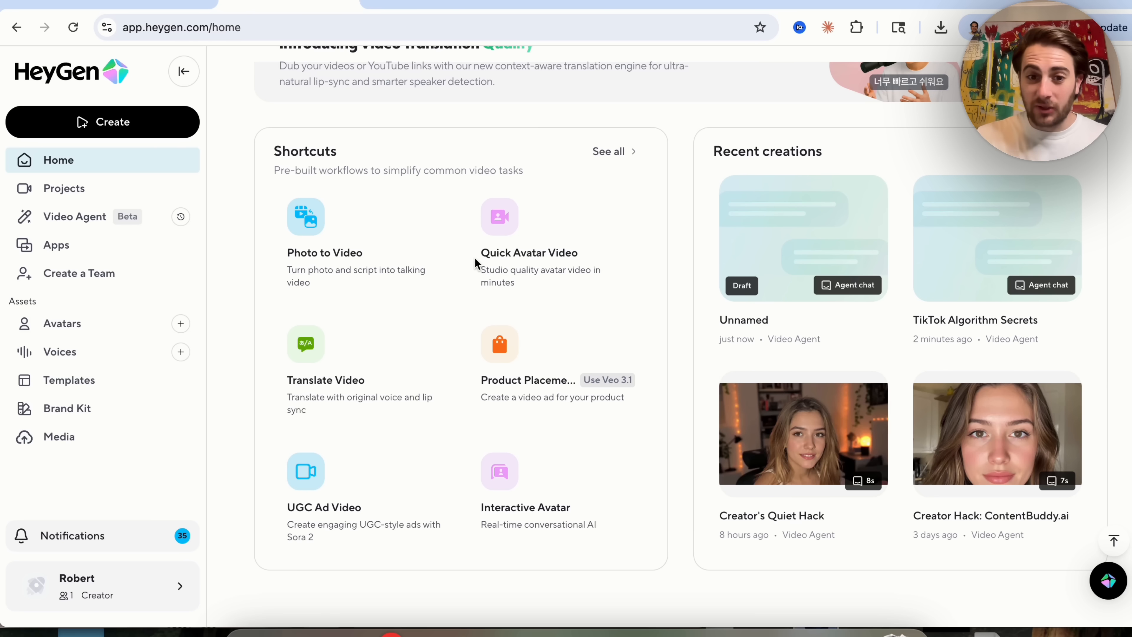
Browse the Avatars and Voices asset pages.
left_click(84, 323)
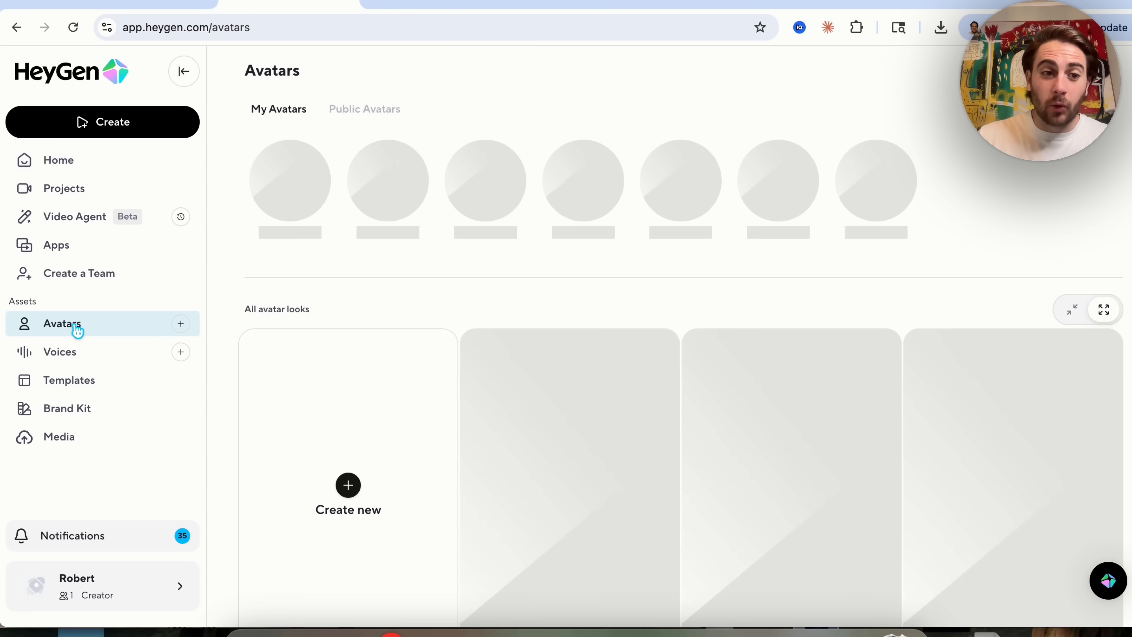
left_click(79, 353)
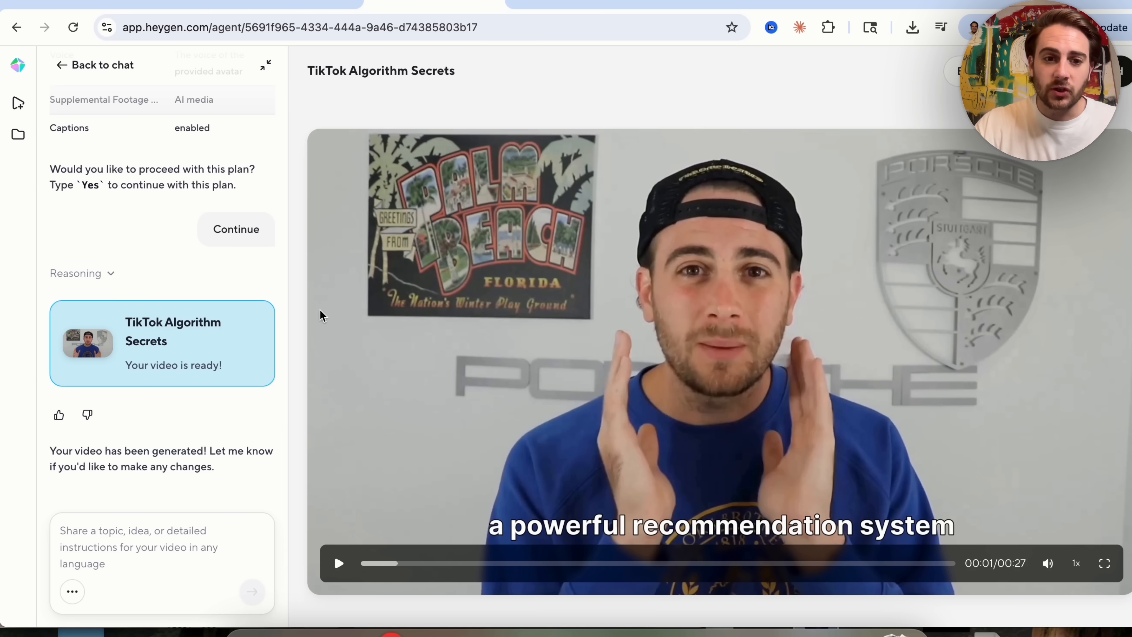
key("XF86AudioRaiseVolume")
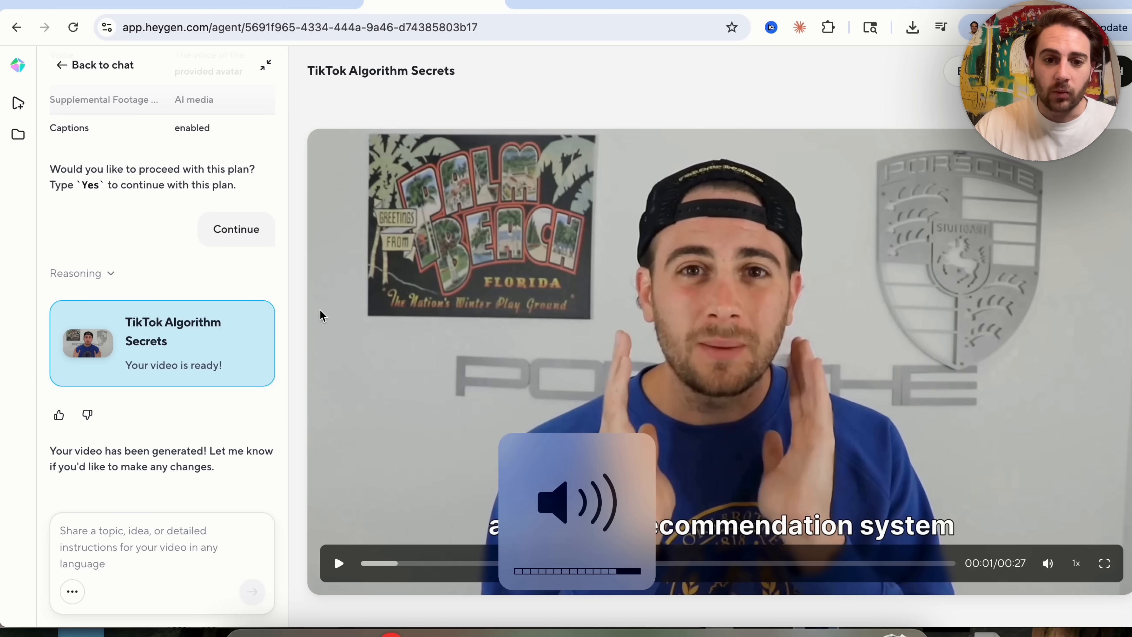
Watch the TikTok Algorithm Secrets video in full screen and exit full screen.
left_click(1104, 563)
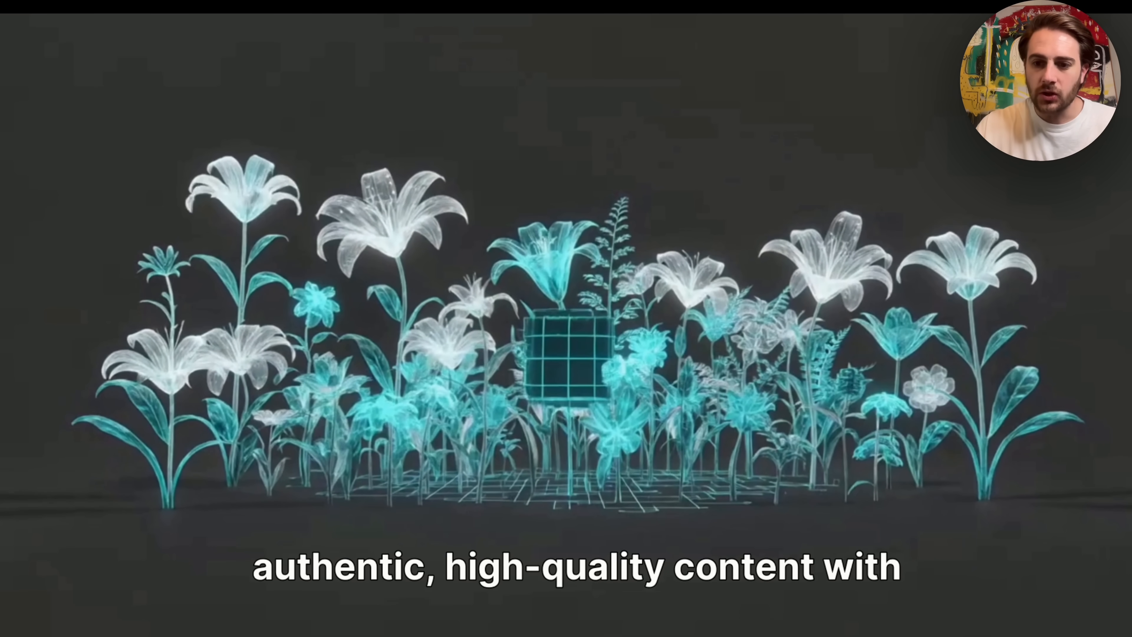
key("Escape")
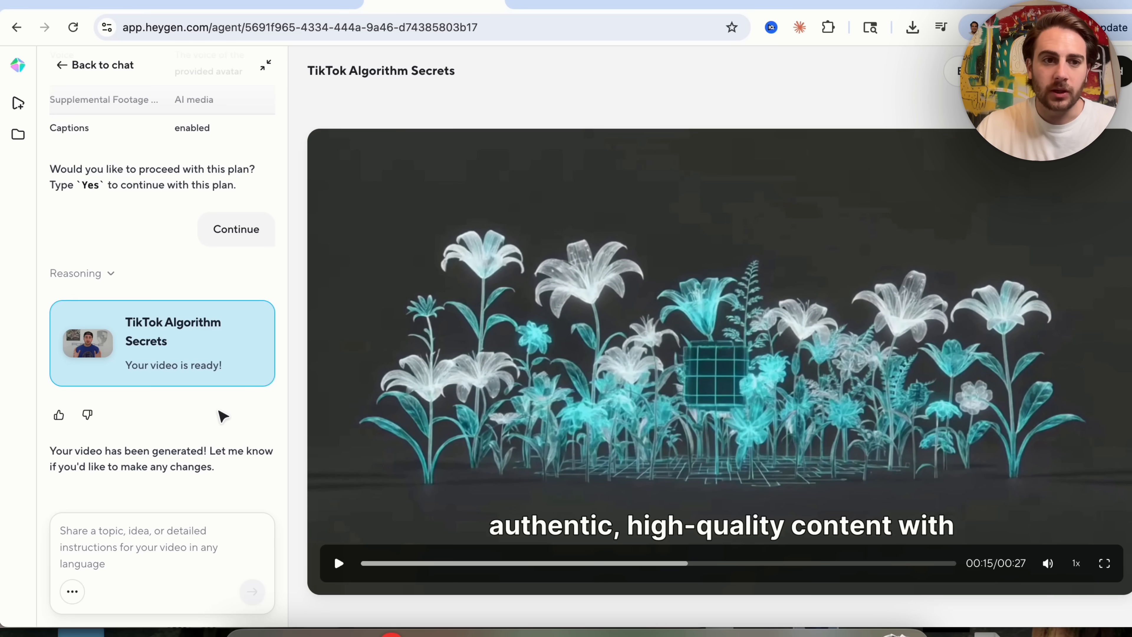
left_click(142, 568)
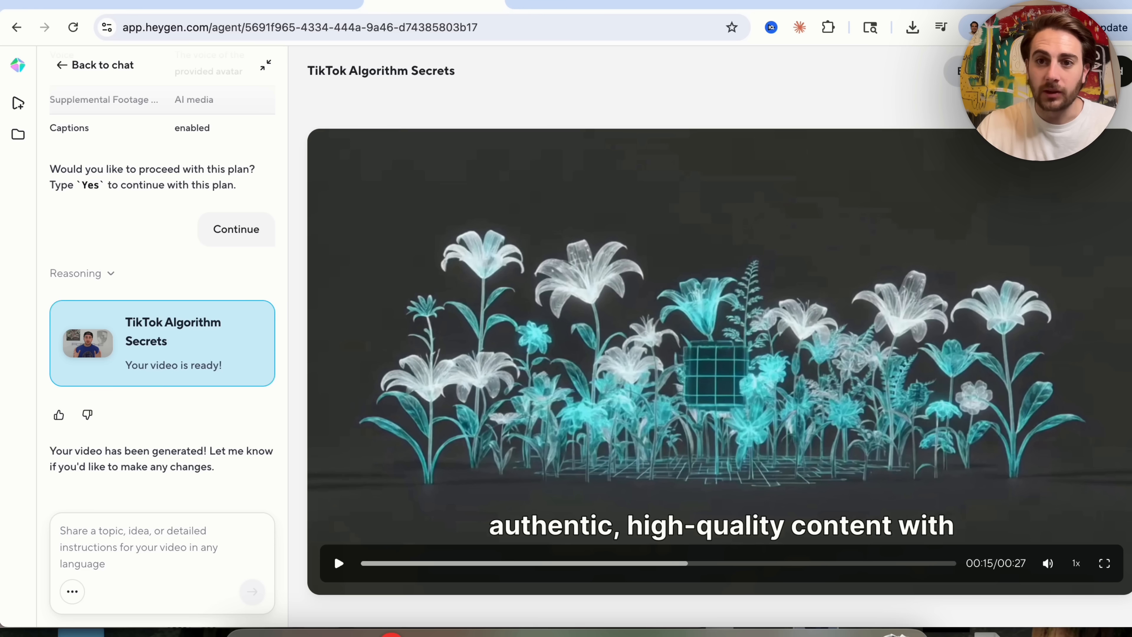
Open the TikTok Algorithm Secrets video for editing and examine its music, voice, avatar and scene options.
left_click(954, 75)
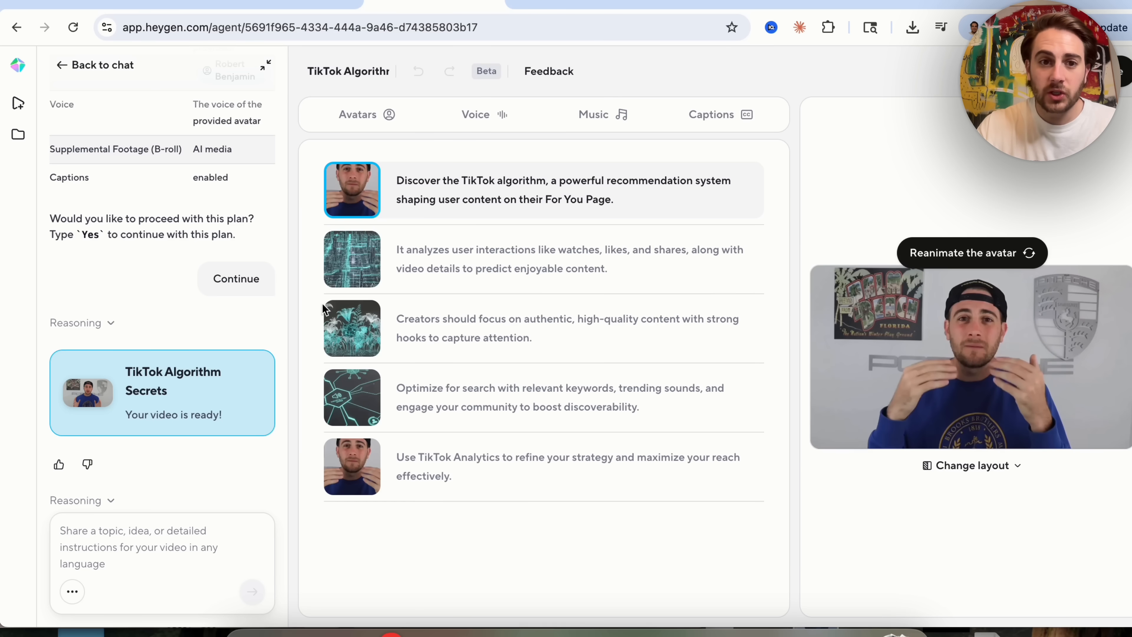
left_click(607, 116)
left_click(567, 252)
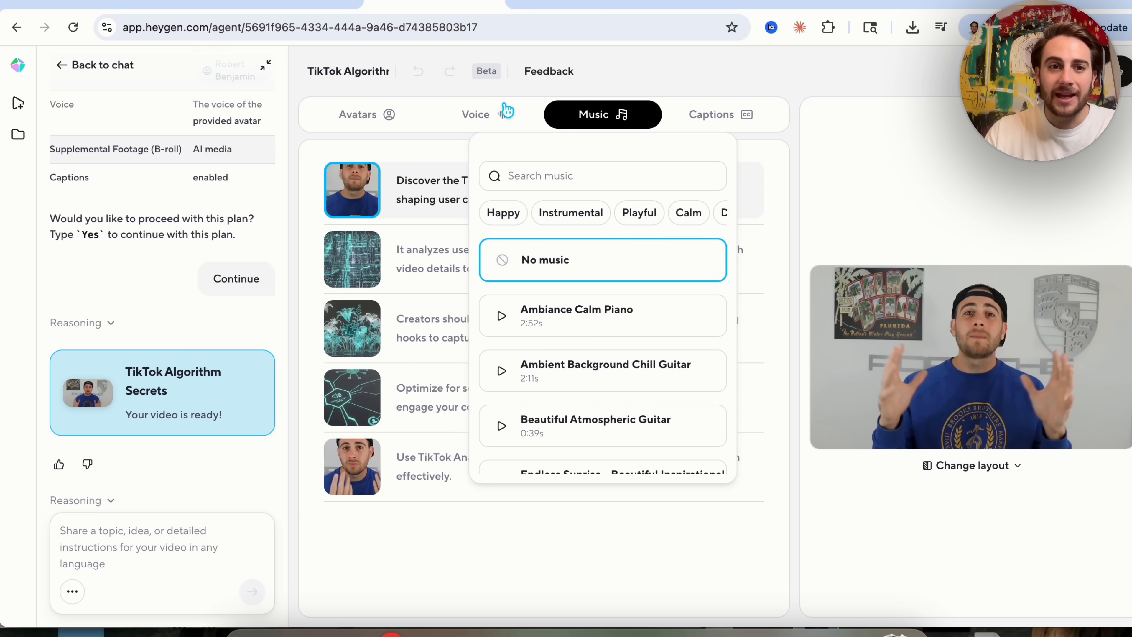
left_click(482, 118)
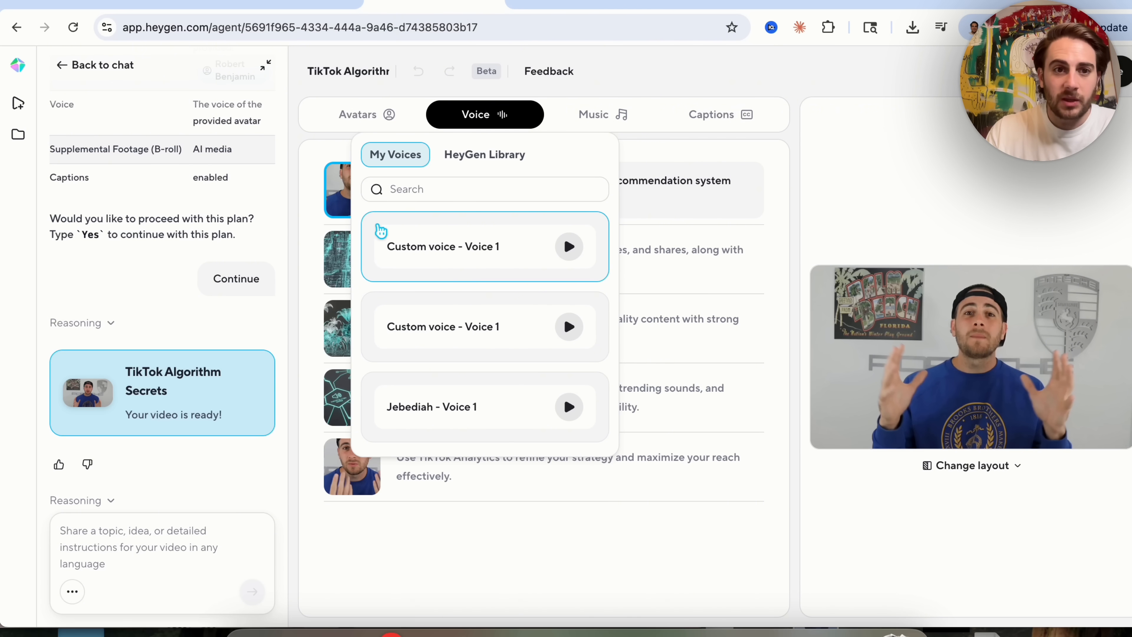
scroll(426, 257, "down", 1)
left_click(369, 112)
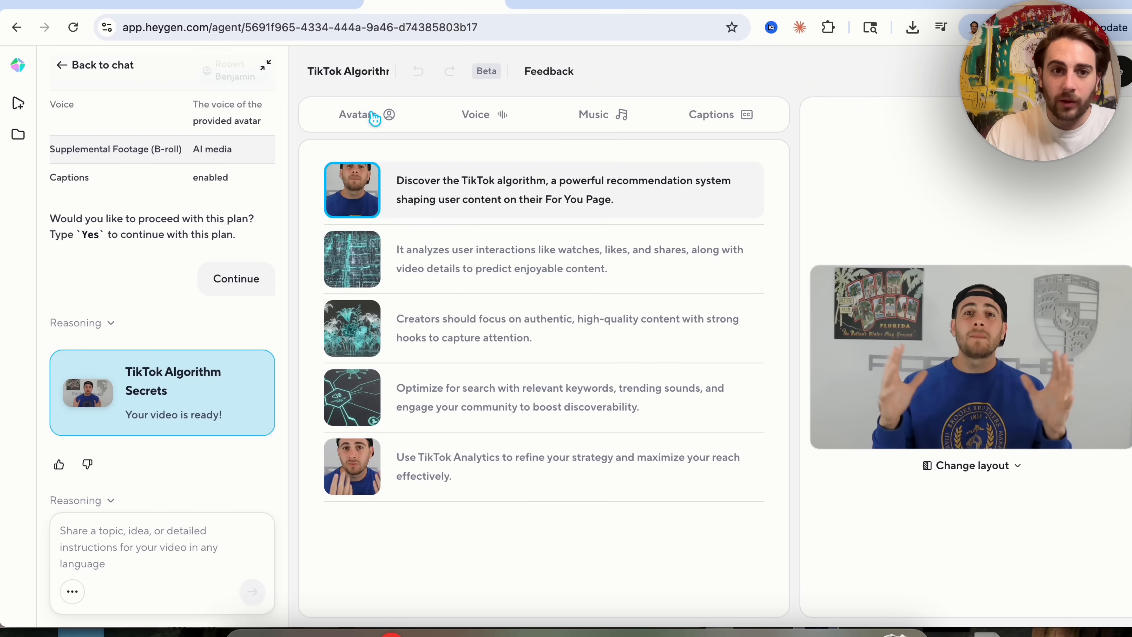
left_click(465, 252)
triple_click(552, 257)
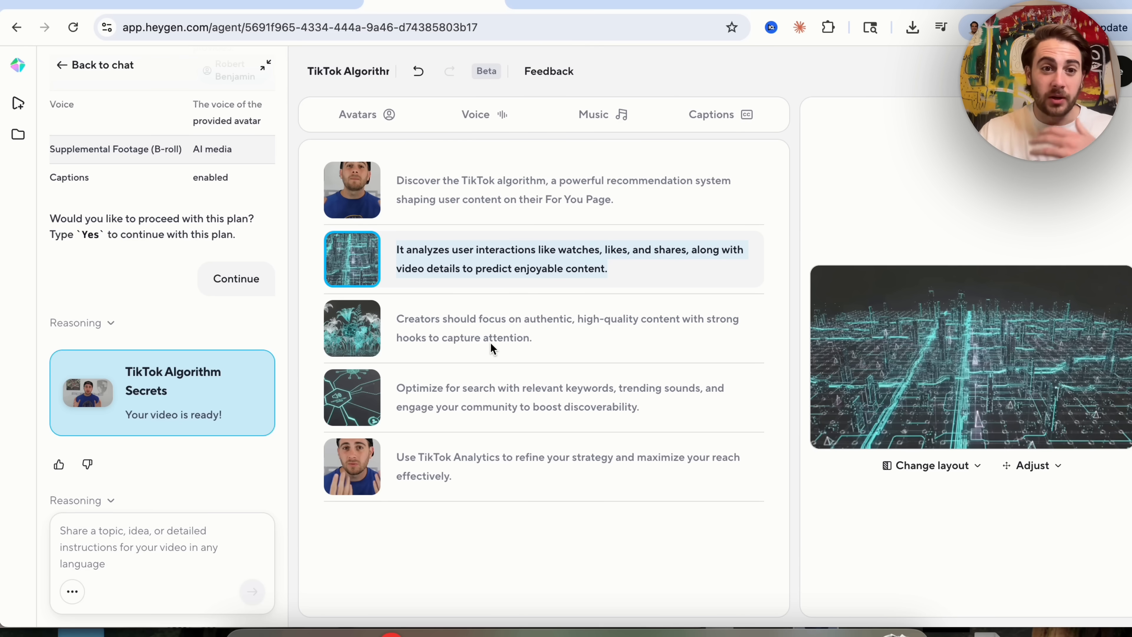
Switch to the Family Legacy Defined video and watch it in full screen.
left_click(557, 6)
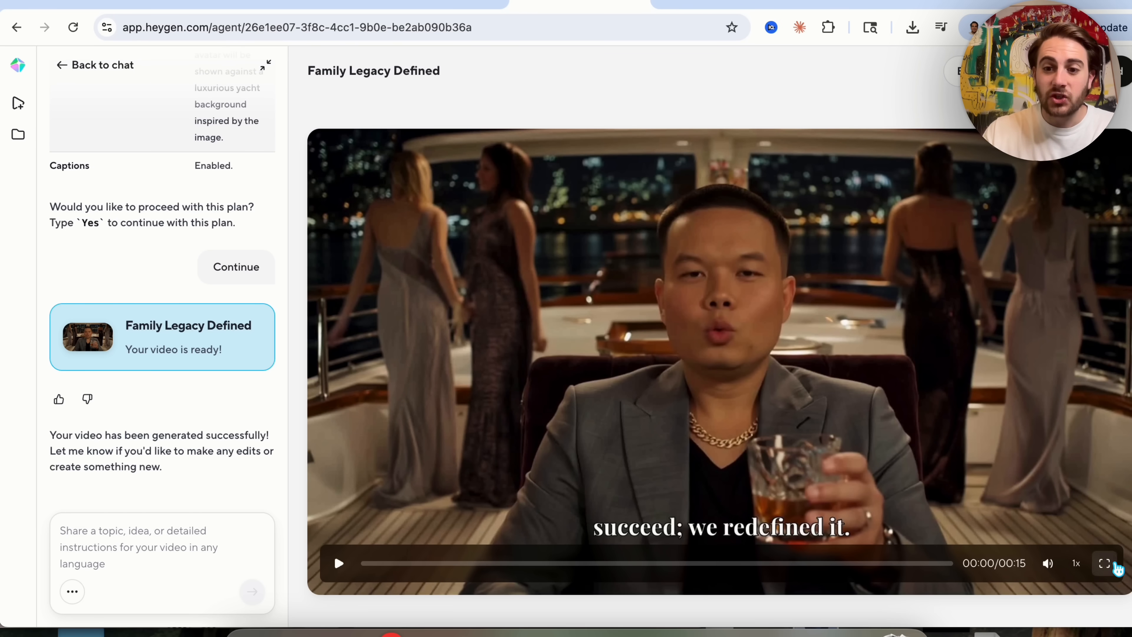
left_click(1104, 563)
left_click(728, 335)
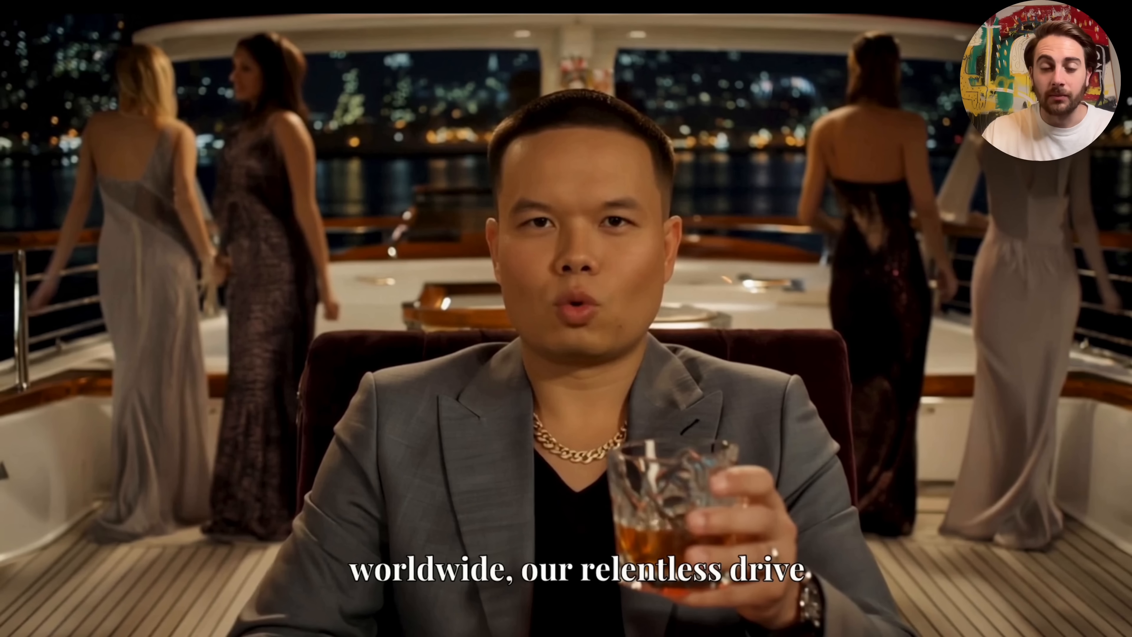
key("Escape")
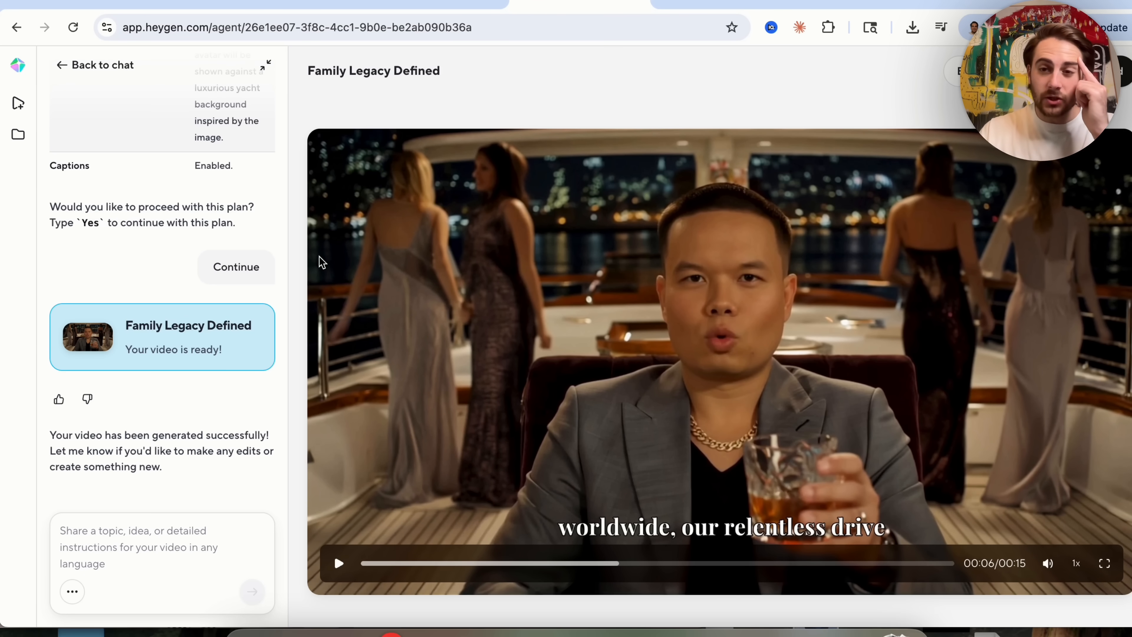
Open the Family Legacy Defined video for editing and set its music to No music.
left_click(958, 71)
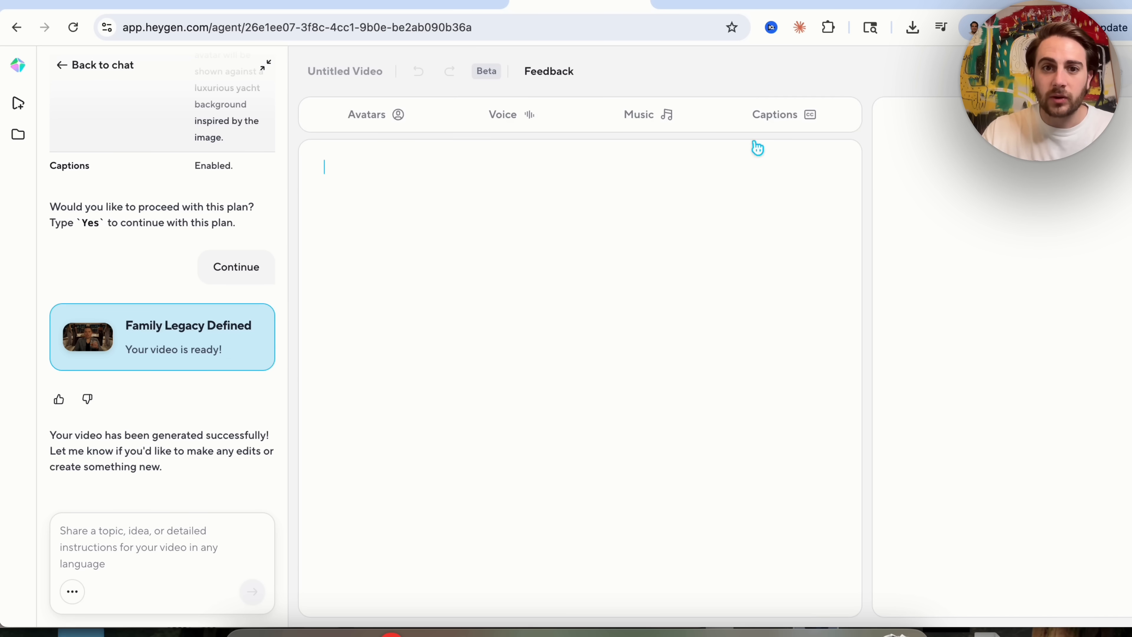
left_click(609, 115)
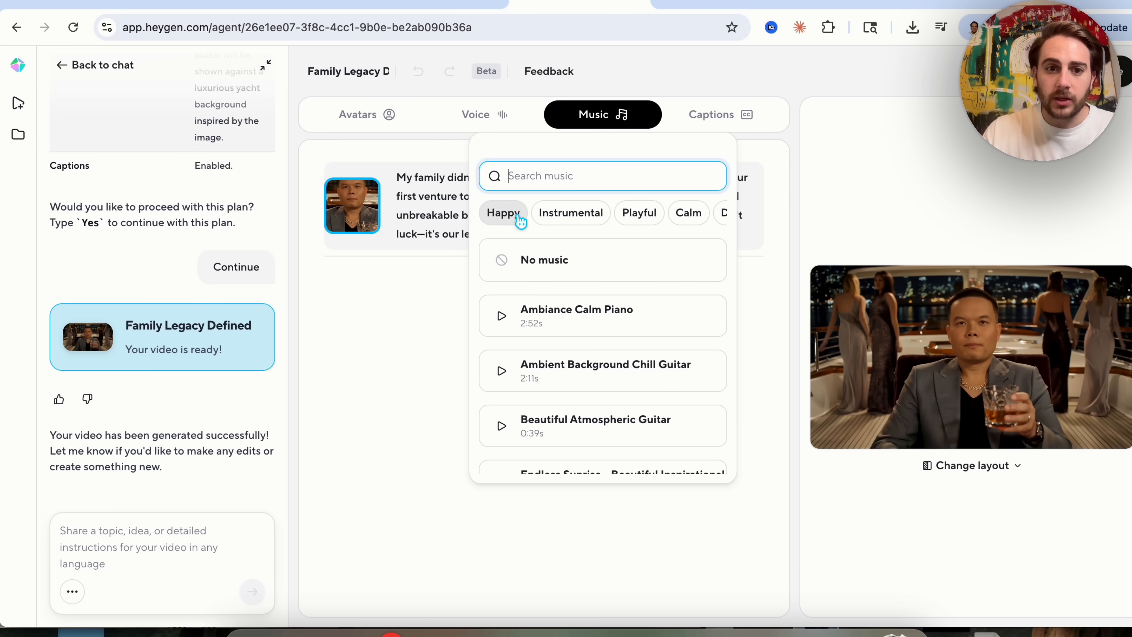
left_click(544, 261)
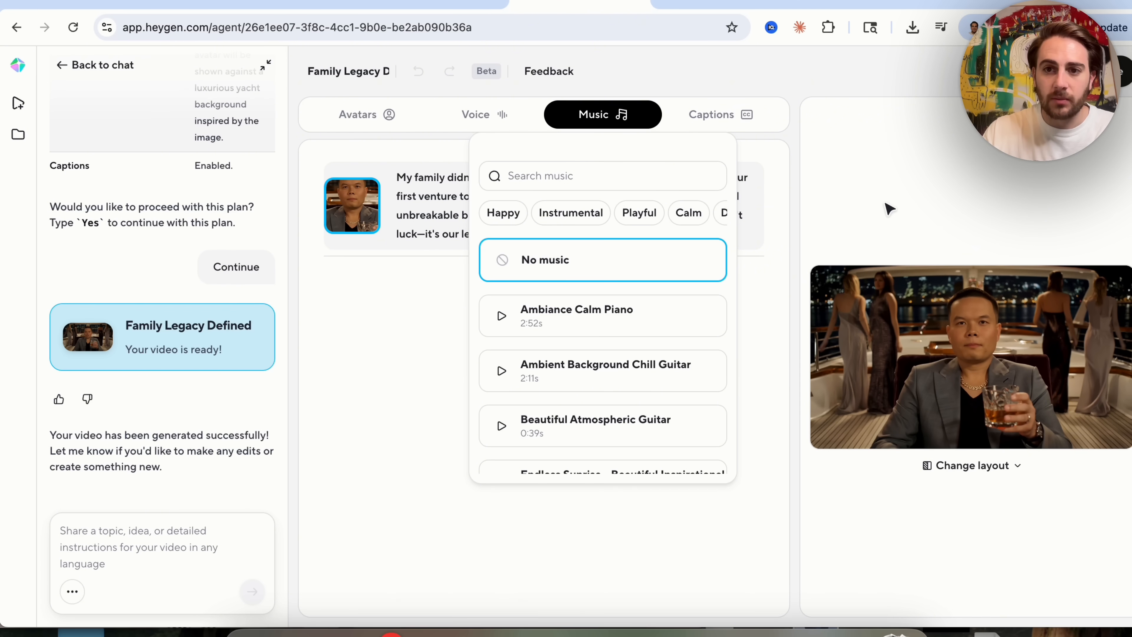
left_click(1004, 168)
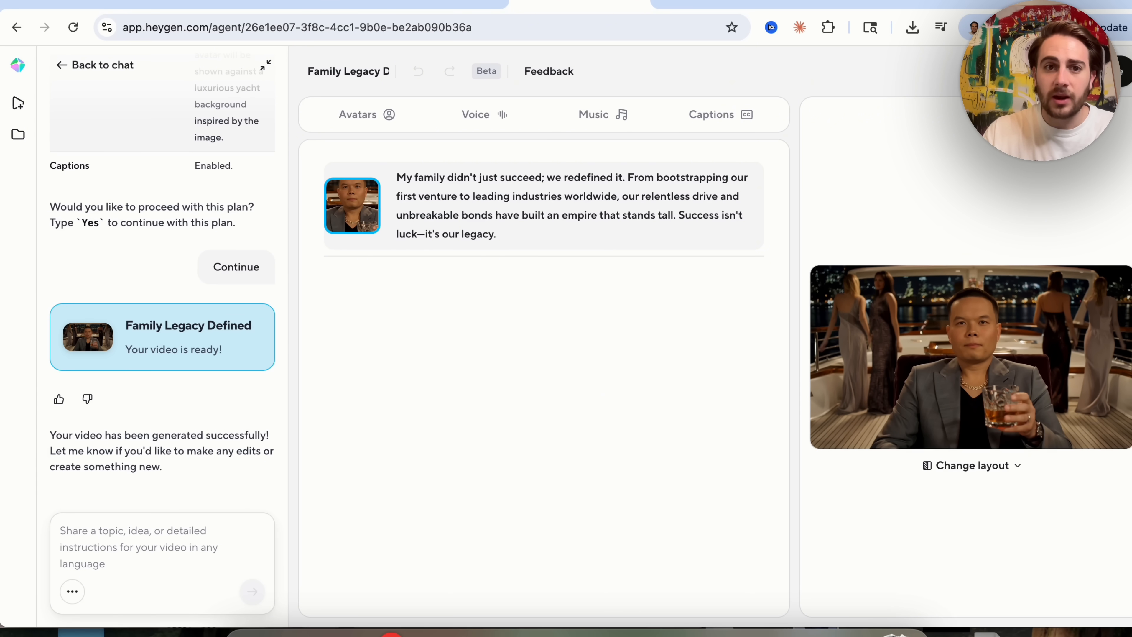
Play the edited video in the preview and pause it.
mouse_move(992, 324)
left_click(834, 430)
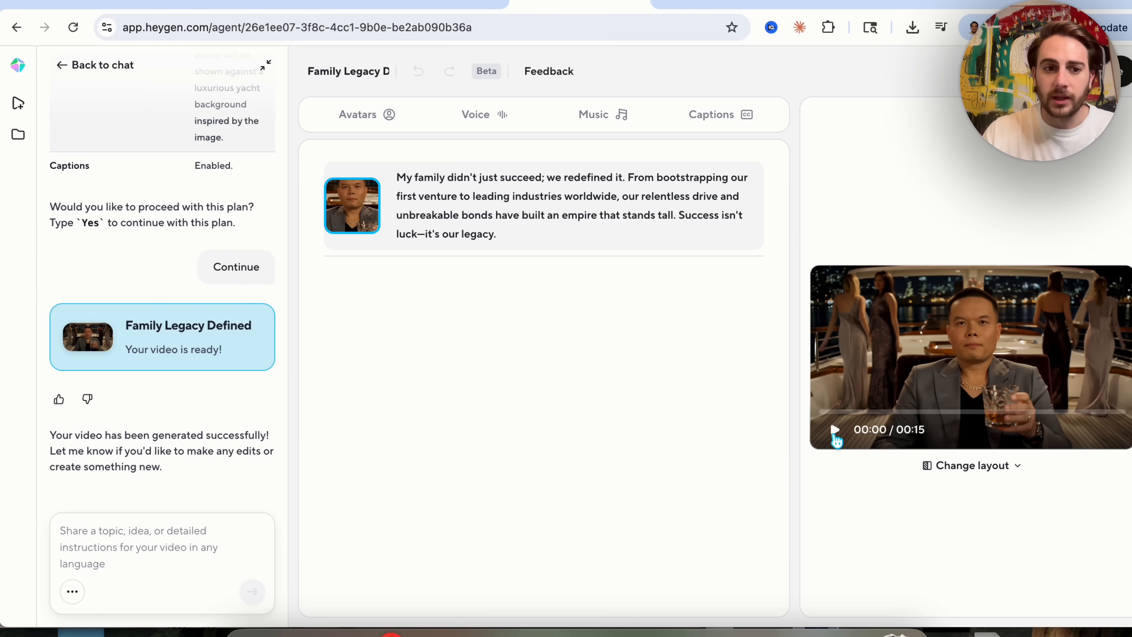
key("XF86AudioRaiseVolume")
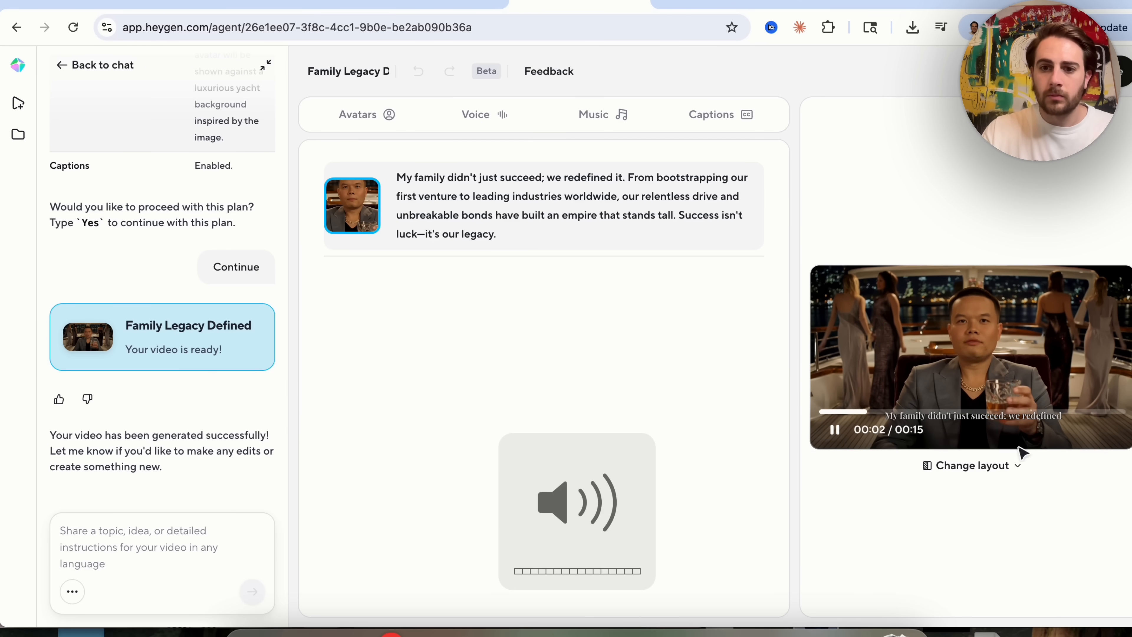
scroll(1073, 405, "up", 10)
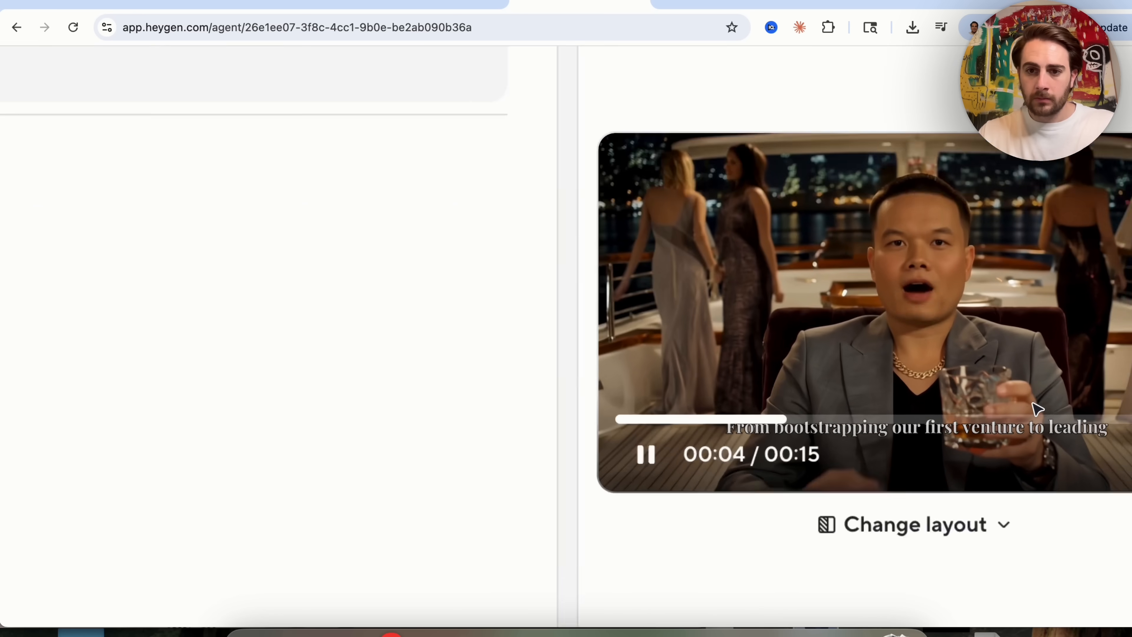
scroll(1035, 409, "right", 2)
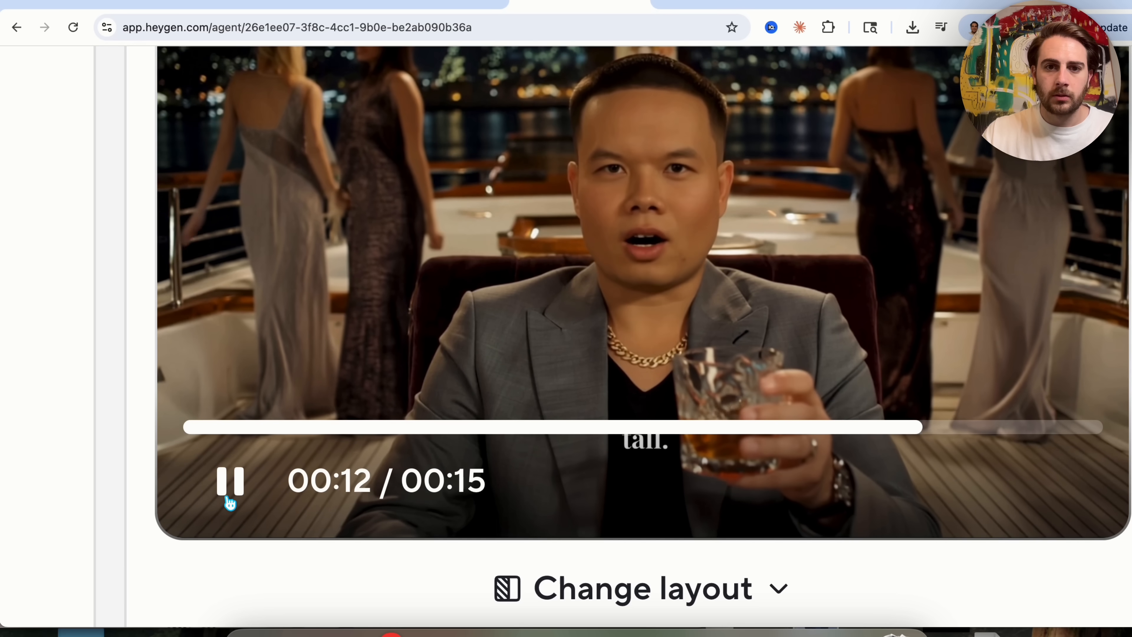
left_click(229, 499)
scroll(769, 290, "up", 2)
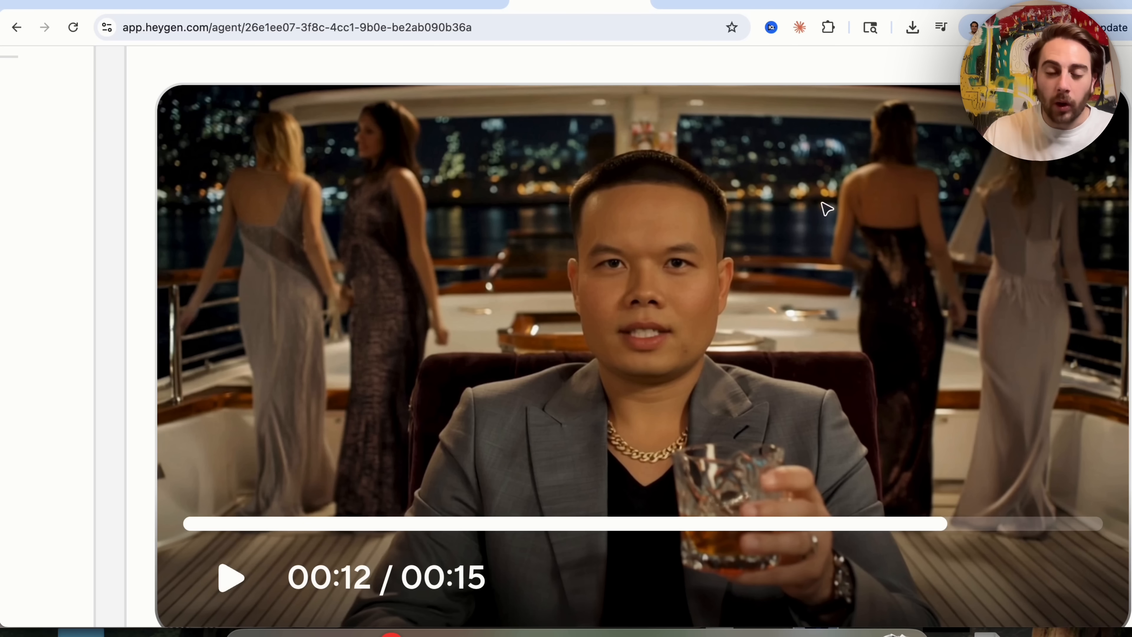
scroll(728, 179, "down", 1)
scroll(653, 317, "down", 2)
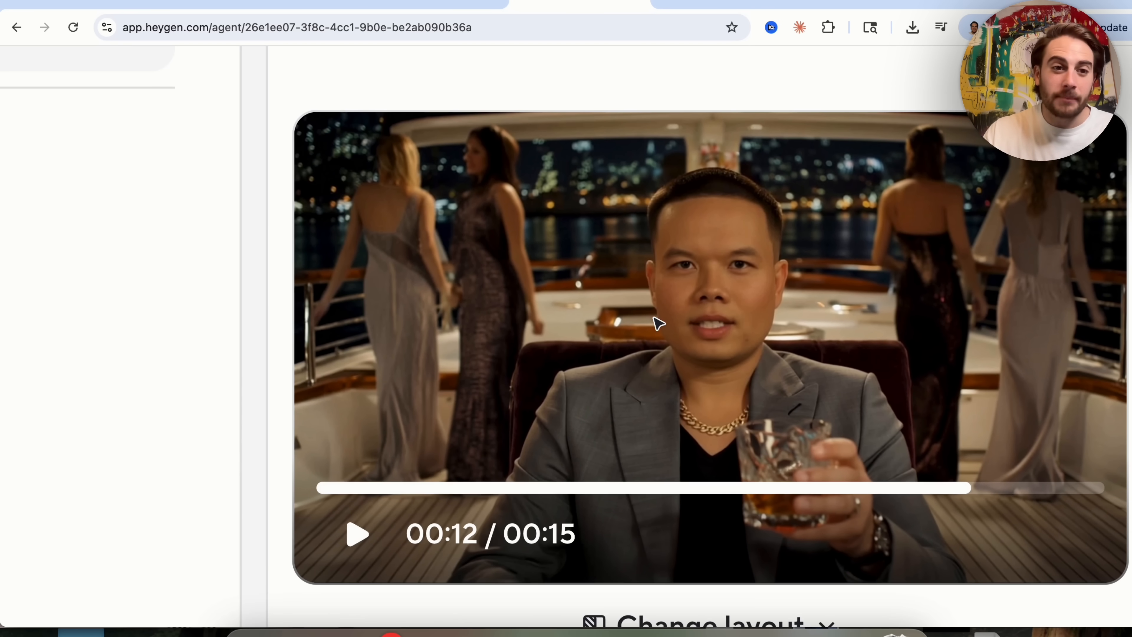
scroll(552, 376, "down", 5)
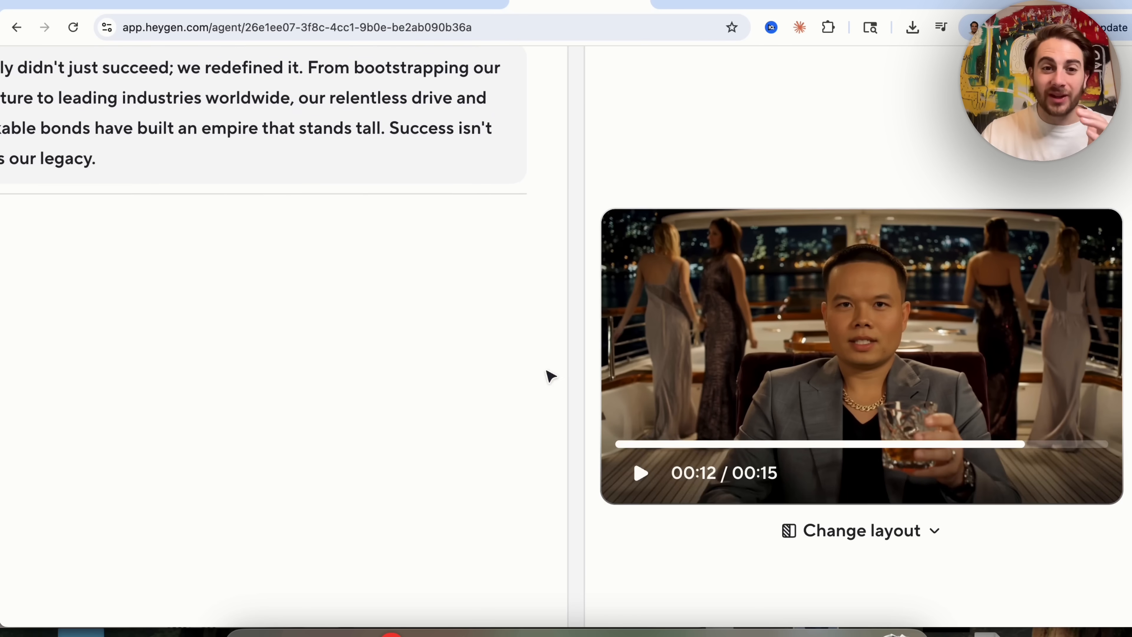
scroll(516, 252, "down", 3)
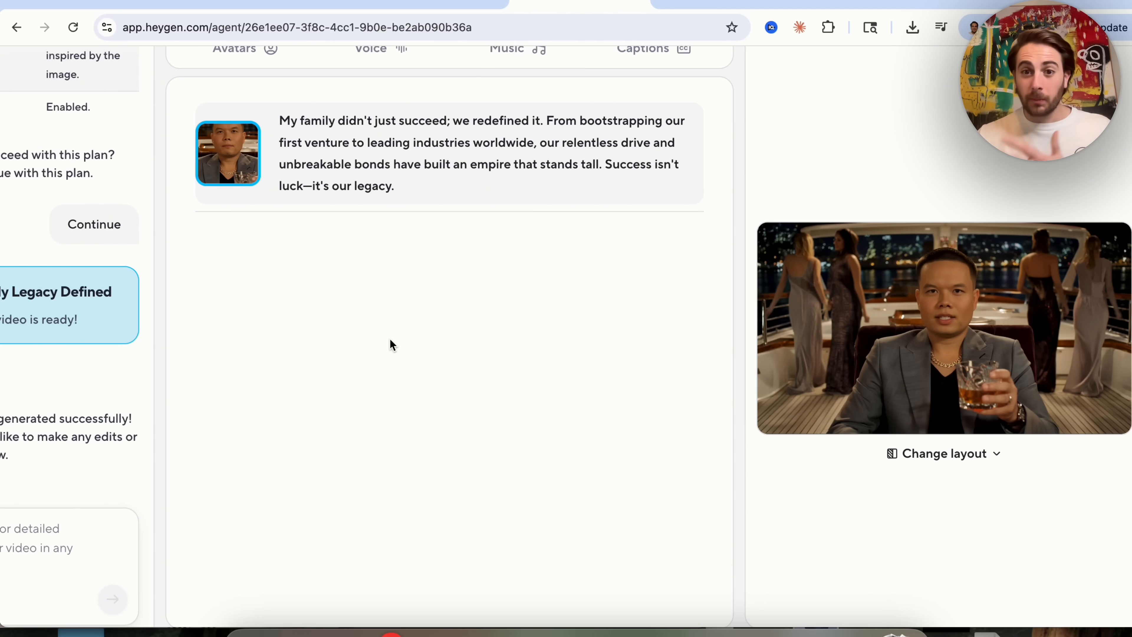
scroll(390, 338, "up", 2)
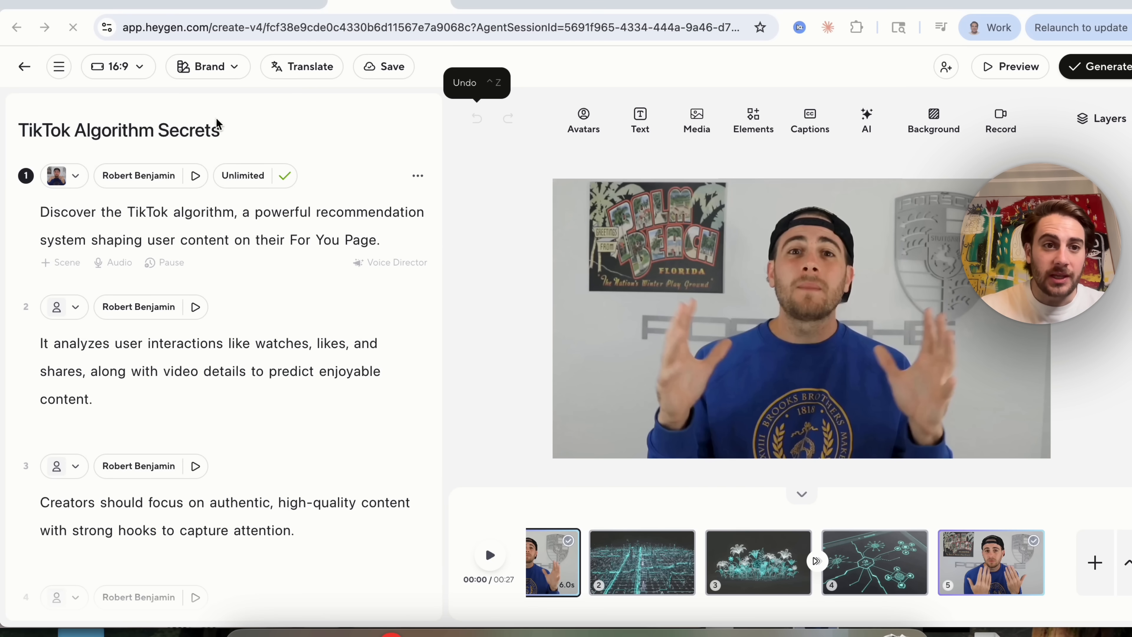
Examine the editor's Translate, AI image, Text, Elements and Background options for the TikTok Algorithm Secrets video.
left_click(306, 75)
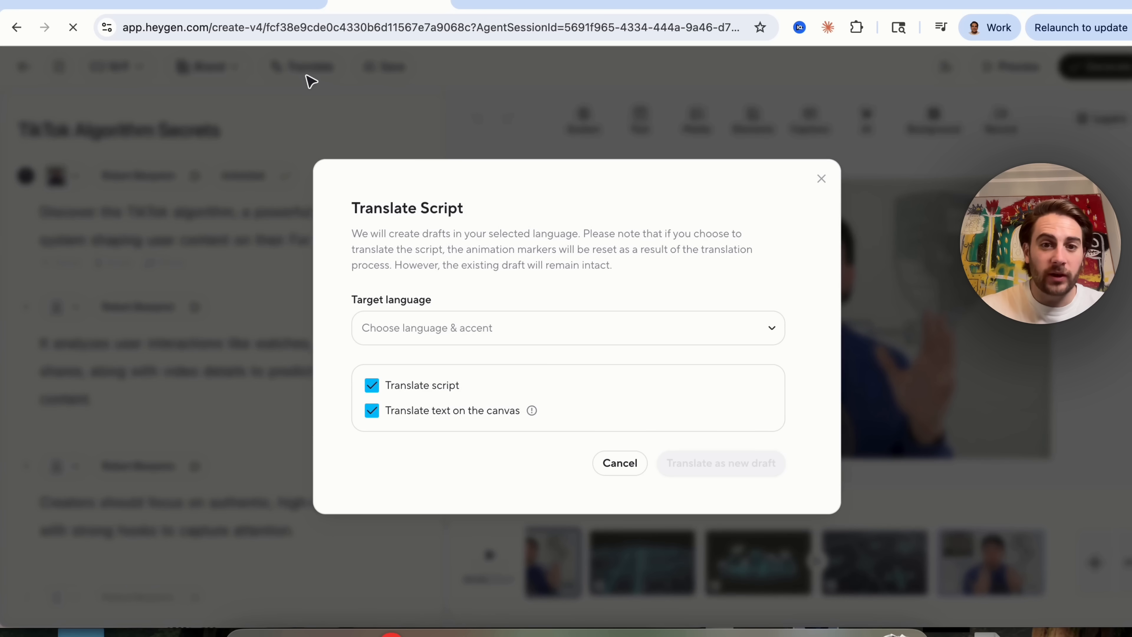
left_click(821, 178)
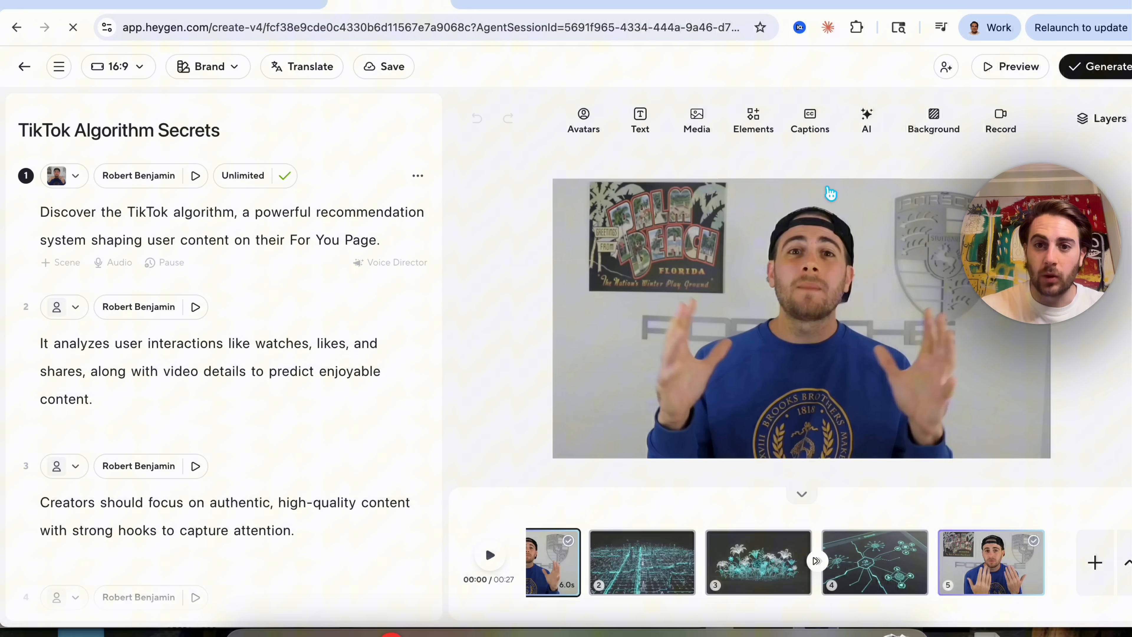
left_click(873, 133)
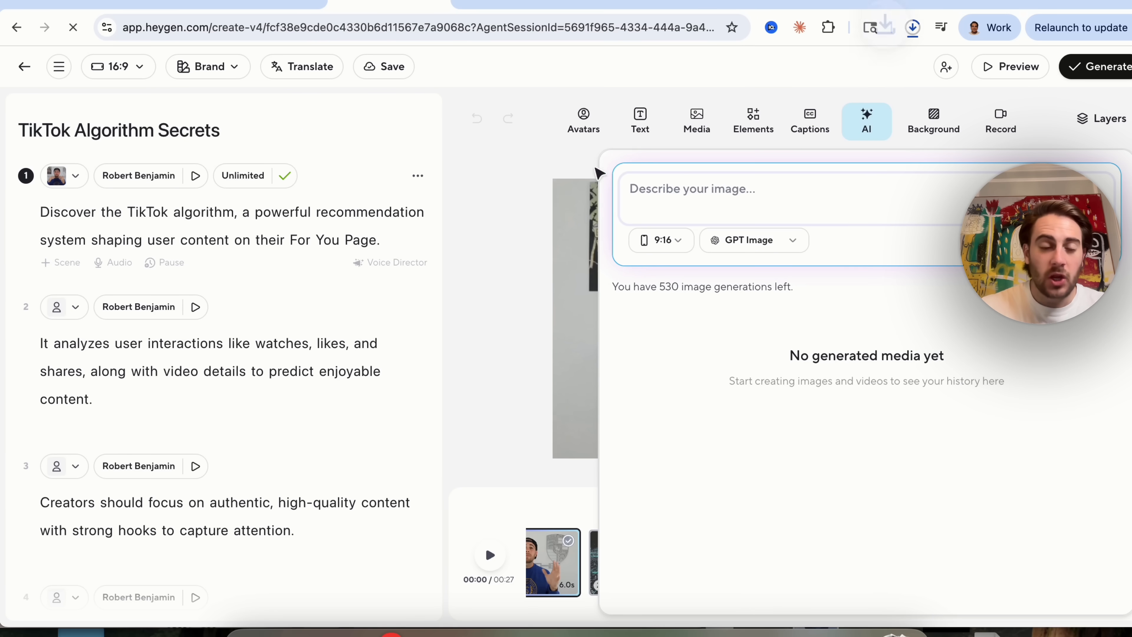
left_click(564, 201)
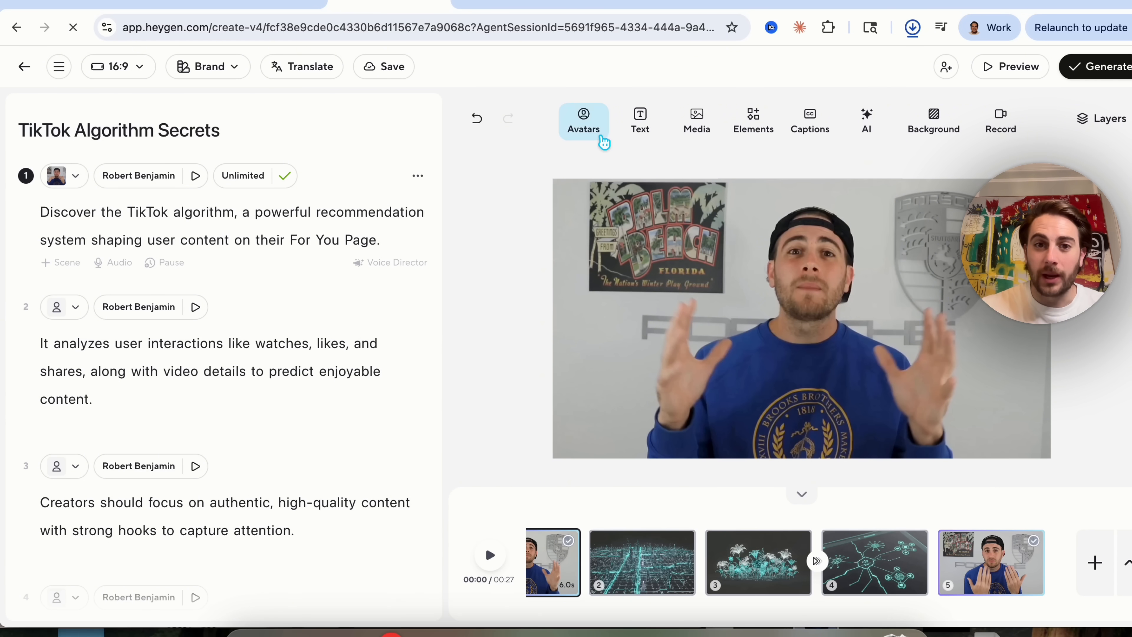
left_click(656, 120)
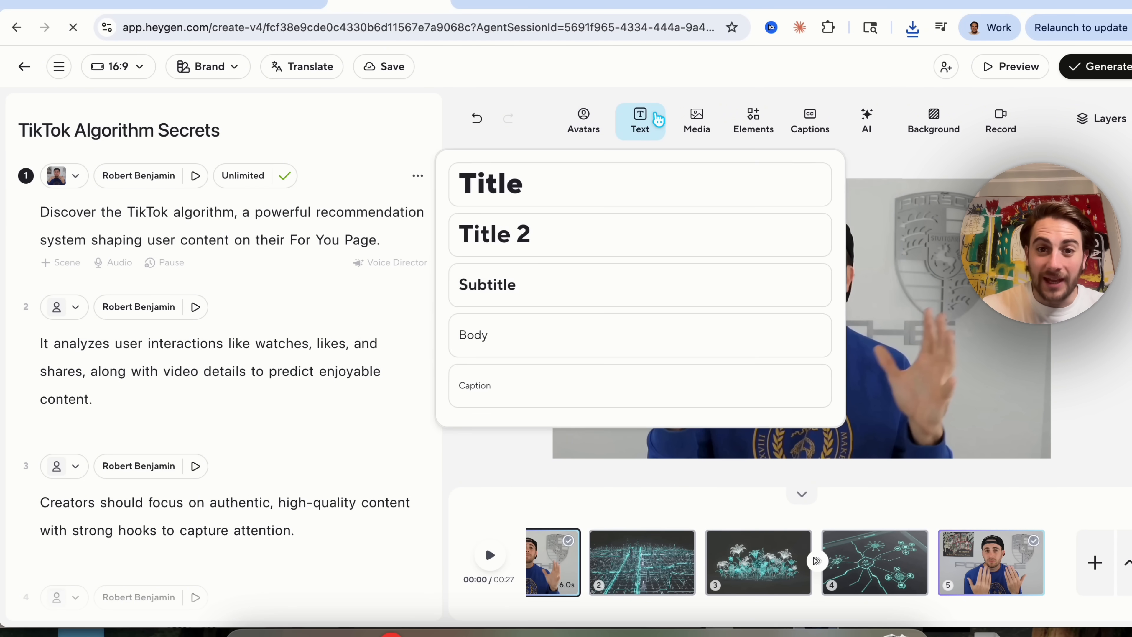
left_click(752, 121)
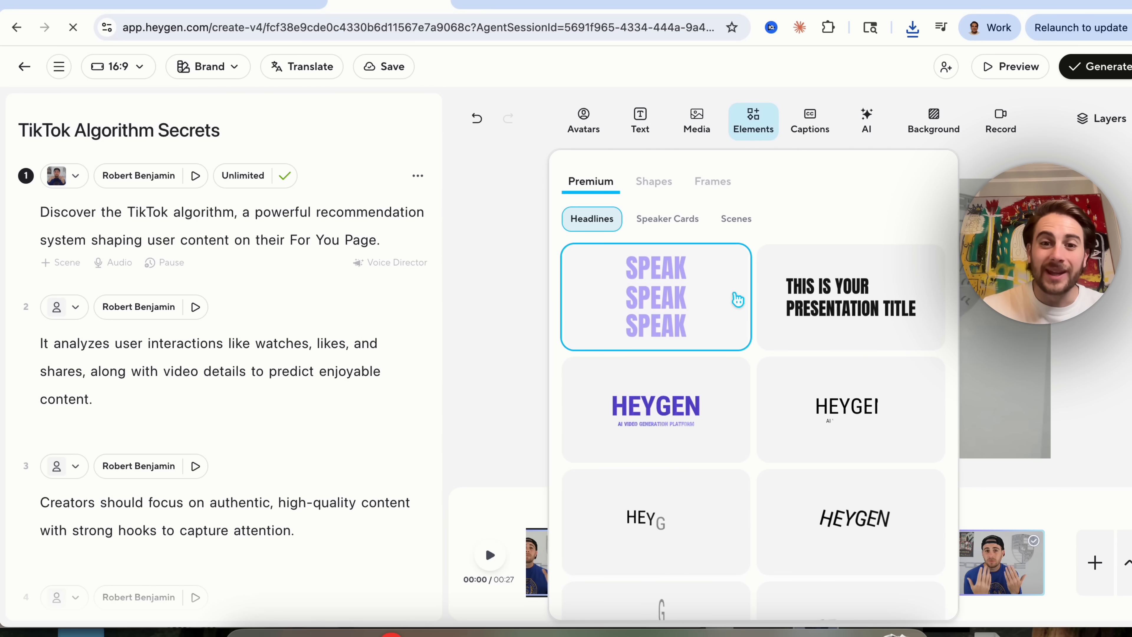
left_click(933, 120)
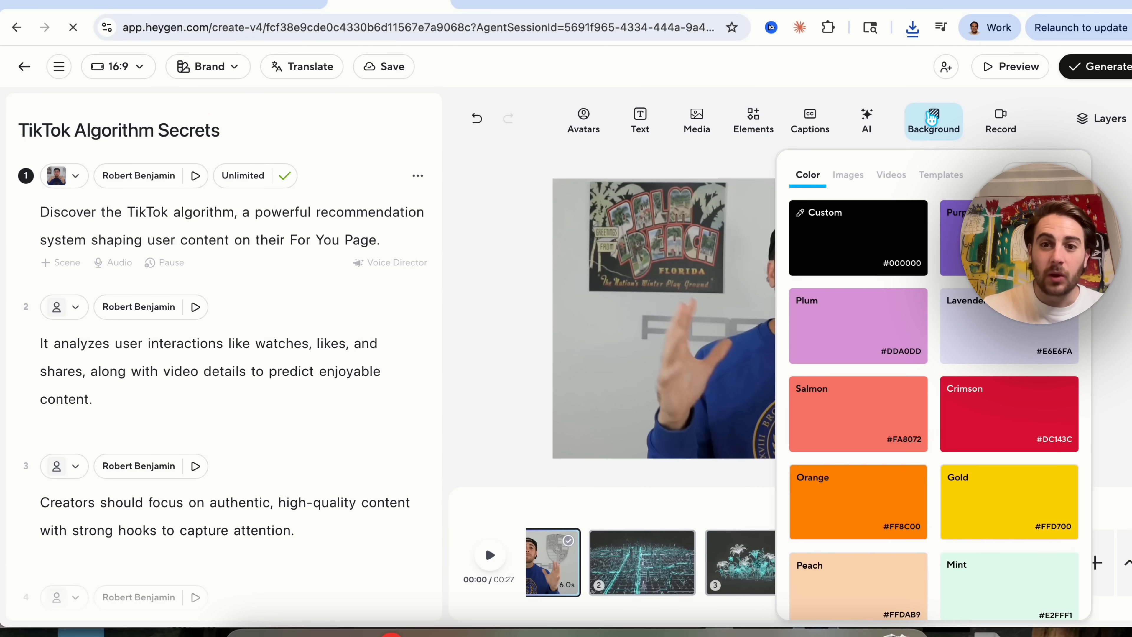
left_click(1092, 120)
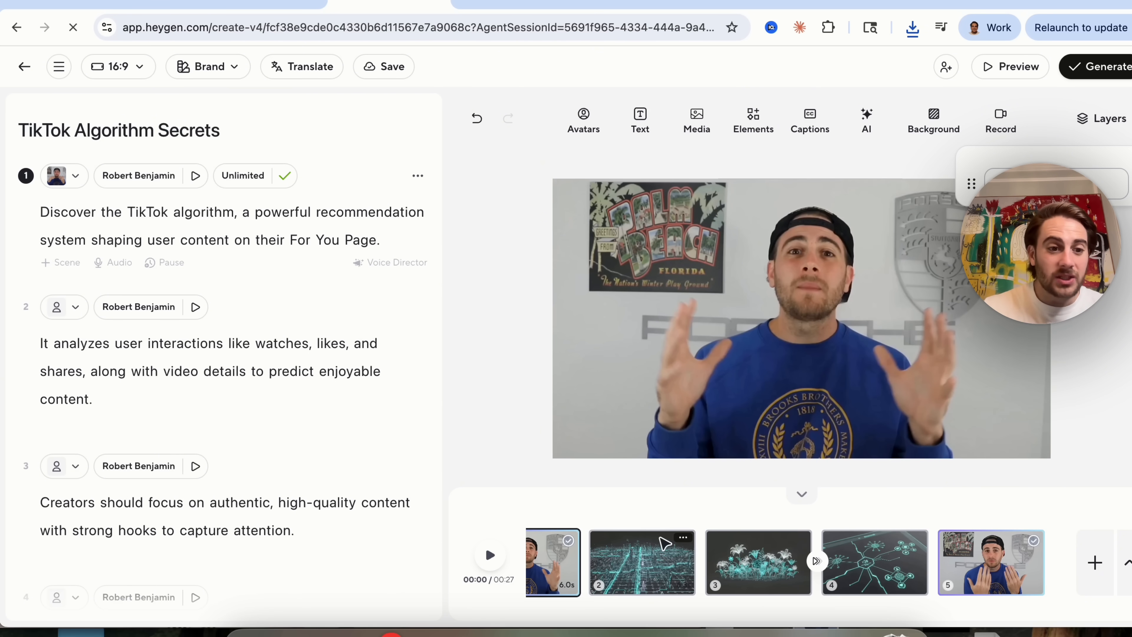
scroll(134, 448, "down", 6)
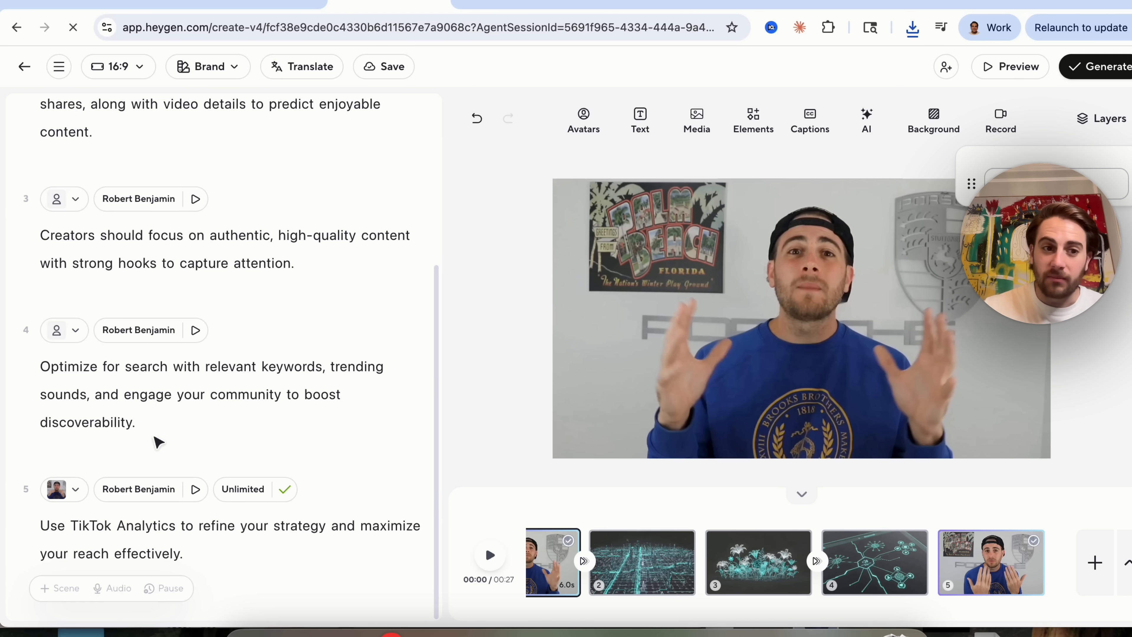
left_click(69, 343)
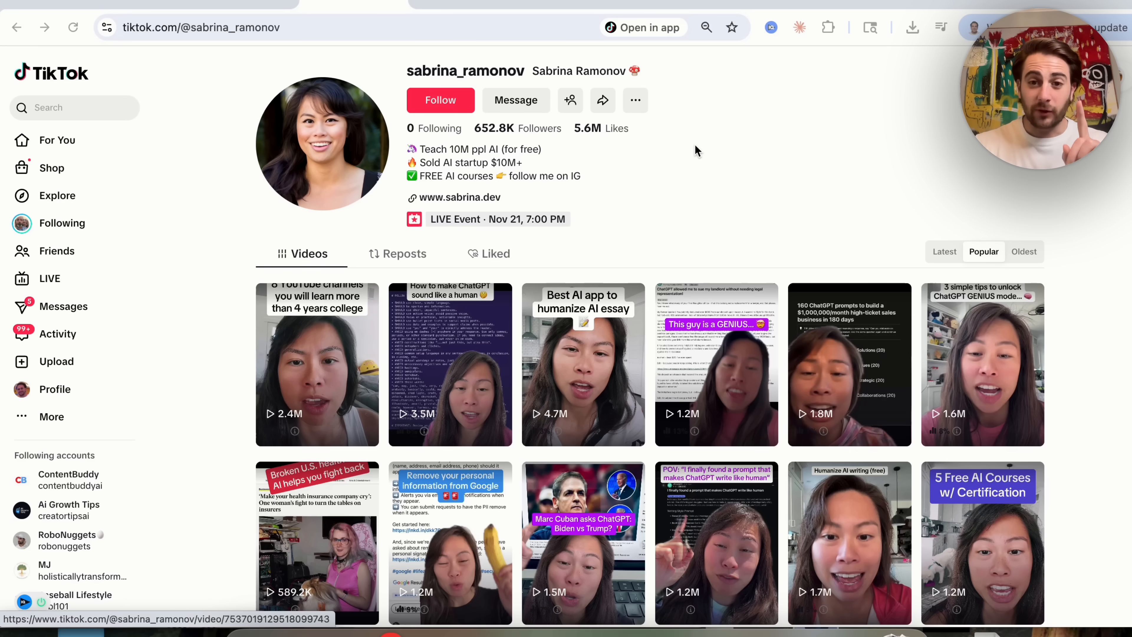
Browse a TikTok creator's profile videos for examples of talking-head content.
scroll(694, 145, "down", 1)
scroll(694, 147, "up", 1)
scroll(302, 153, "down", 4)
scroll(302, 153, "down", 10)
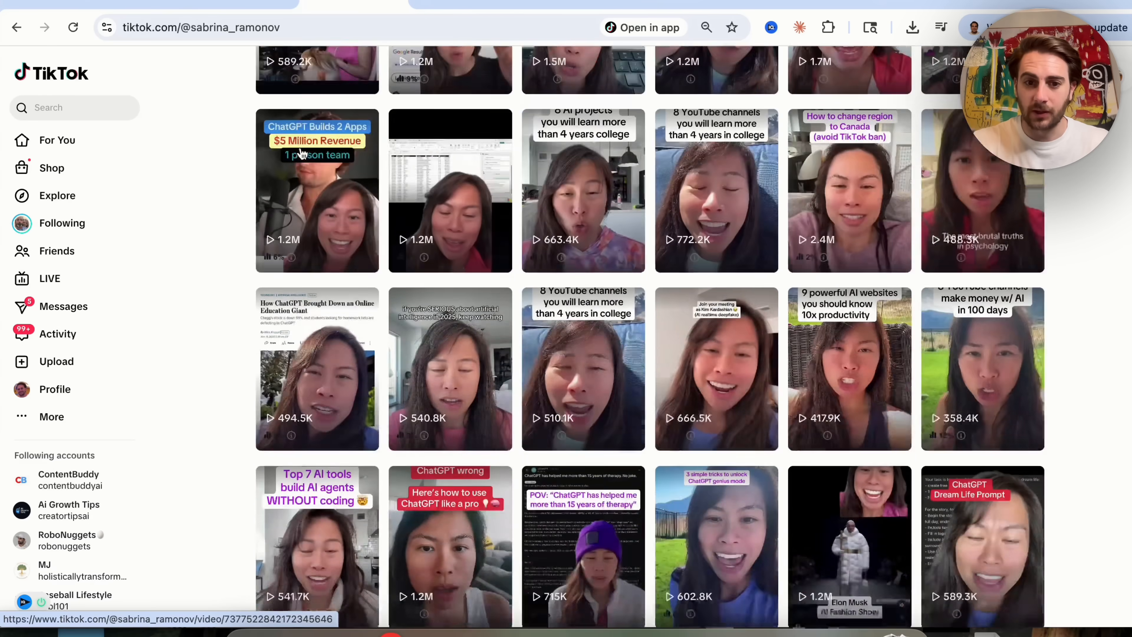
scroll(385, 322, "down", 3)
scroll(386, 321, "down", 2)
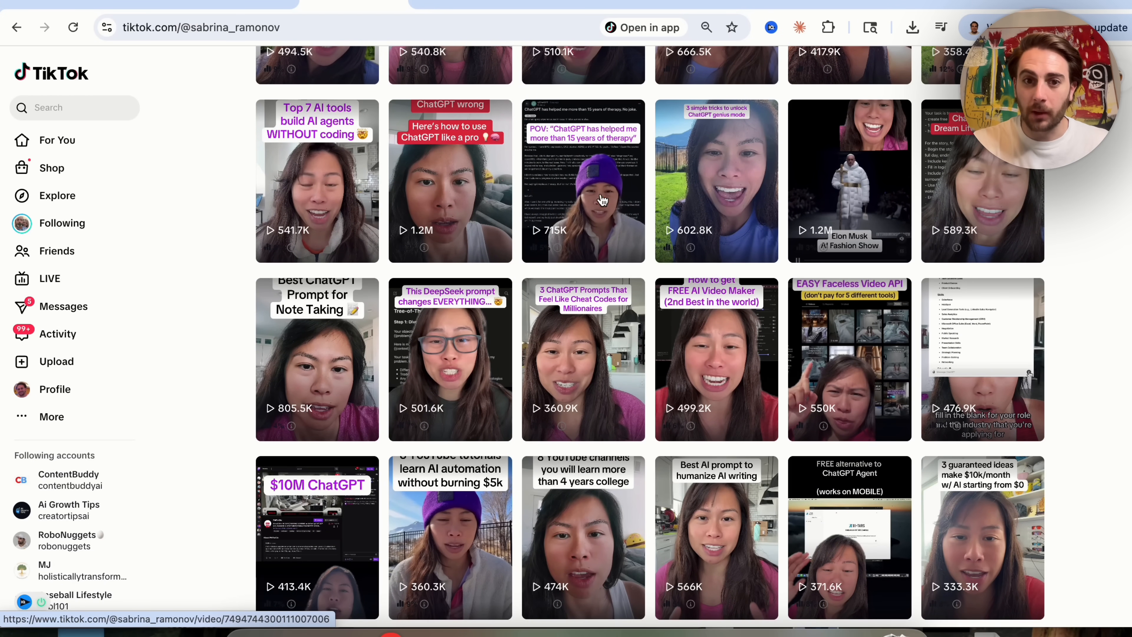
scroll(496, 554, "down", 7)
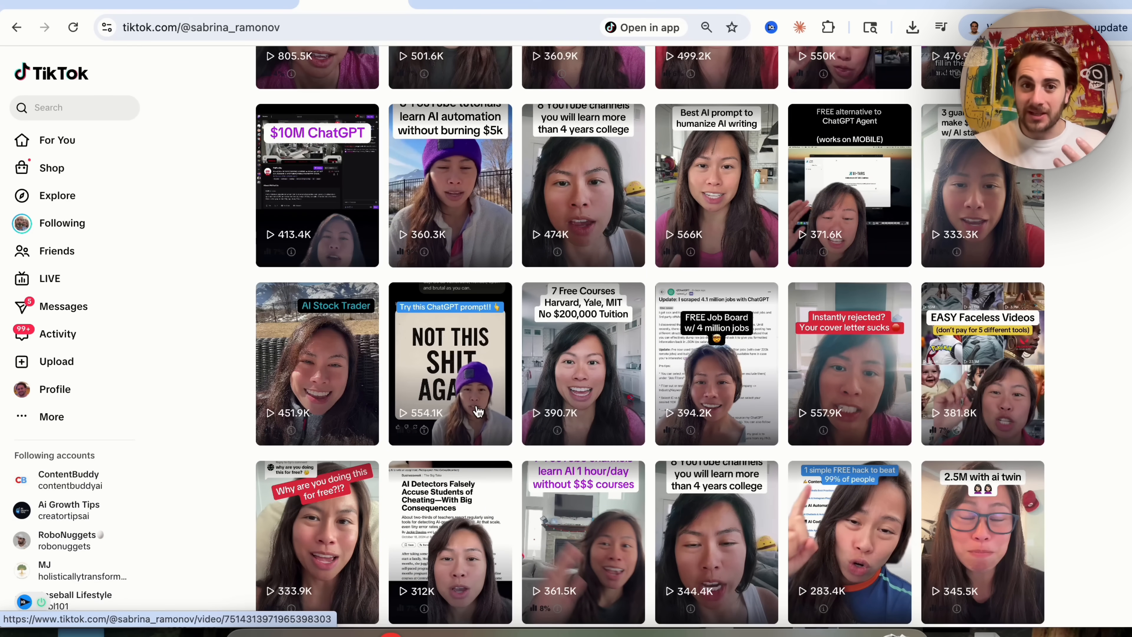
Examine a prehistoric humans YouTube video and the Lost Ages channel's video list.
left_click(440, 5)
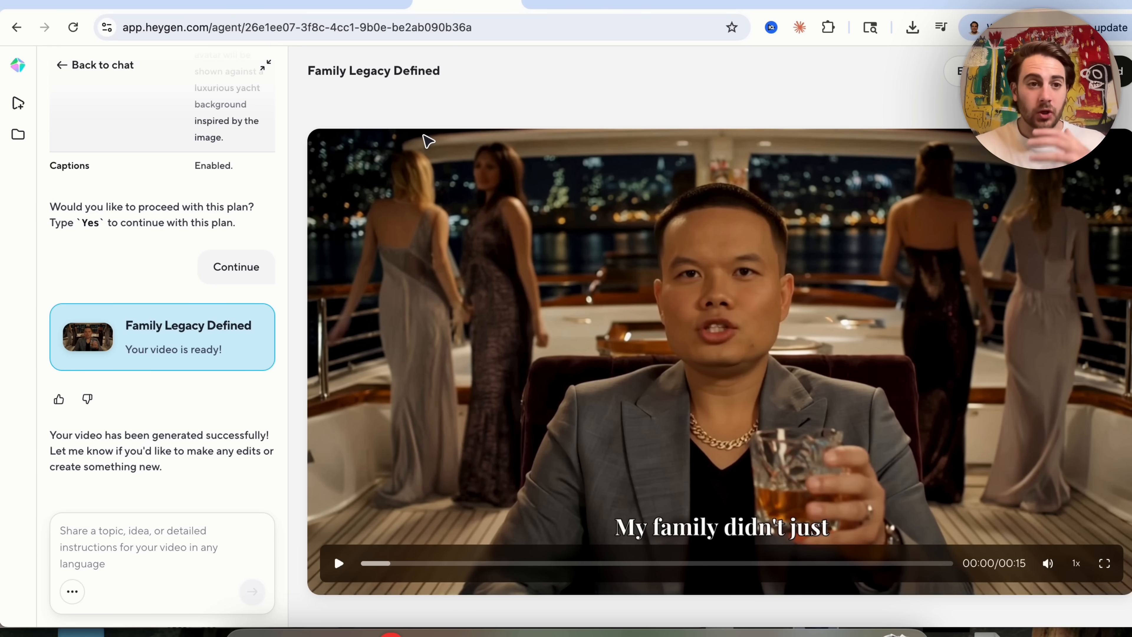
left_click(77, 67)
scroll(287, 172, "up", 3)
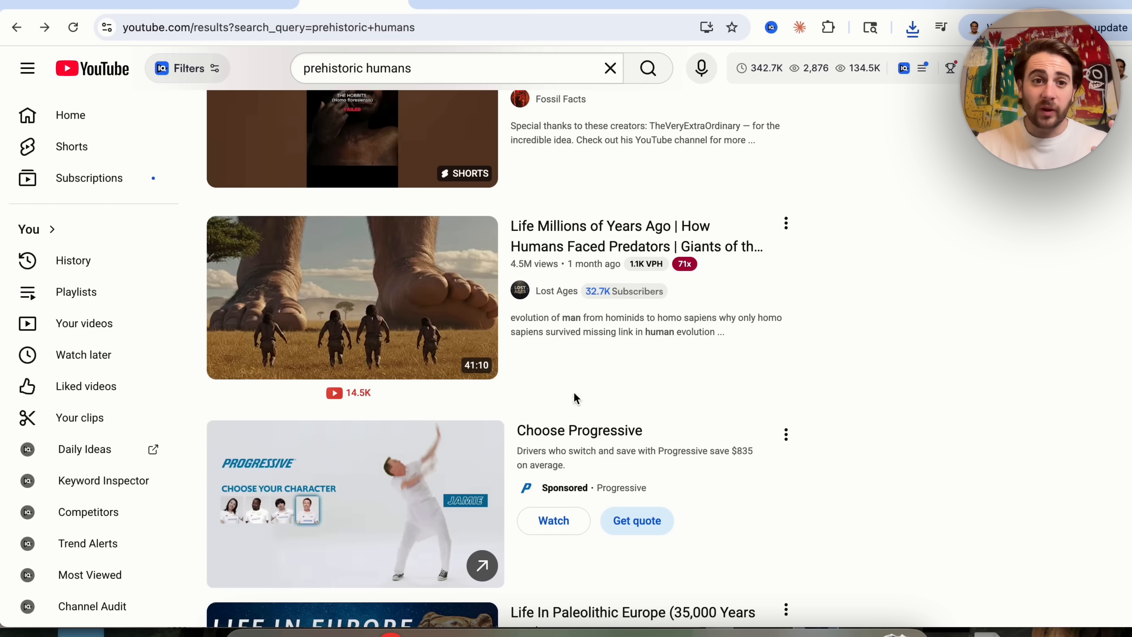
triple_click(338, 76)
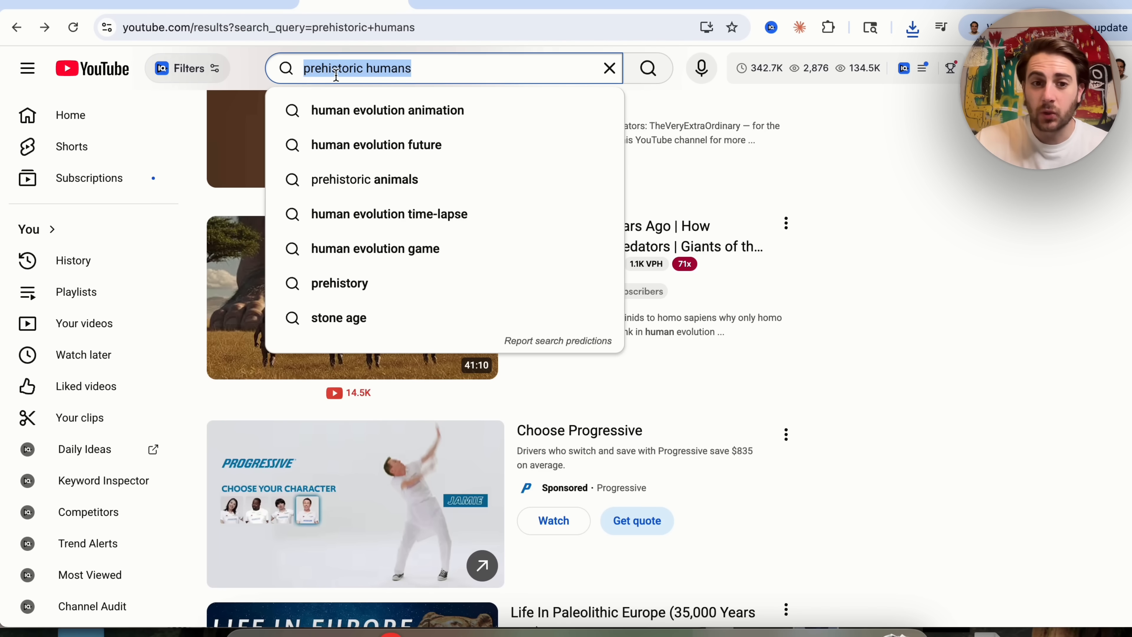
left_click(657, 366)
left_click(399, 290)
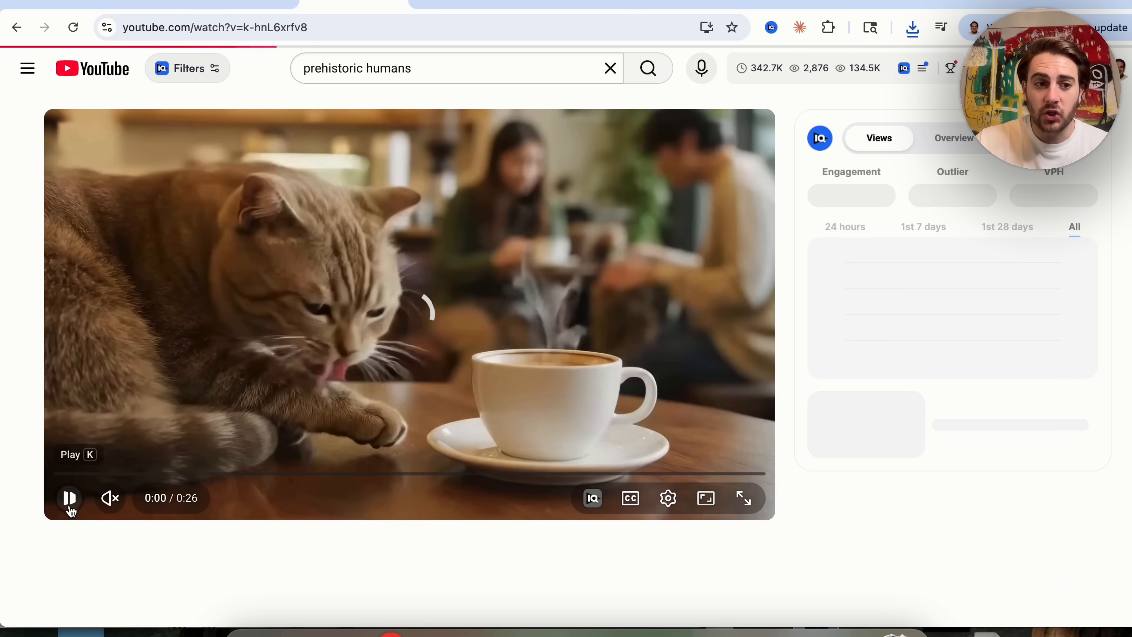
left_click(69, 497)
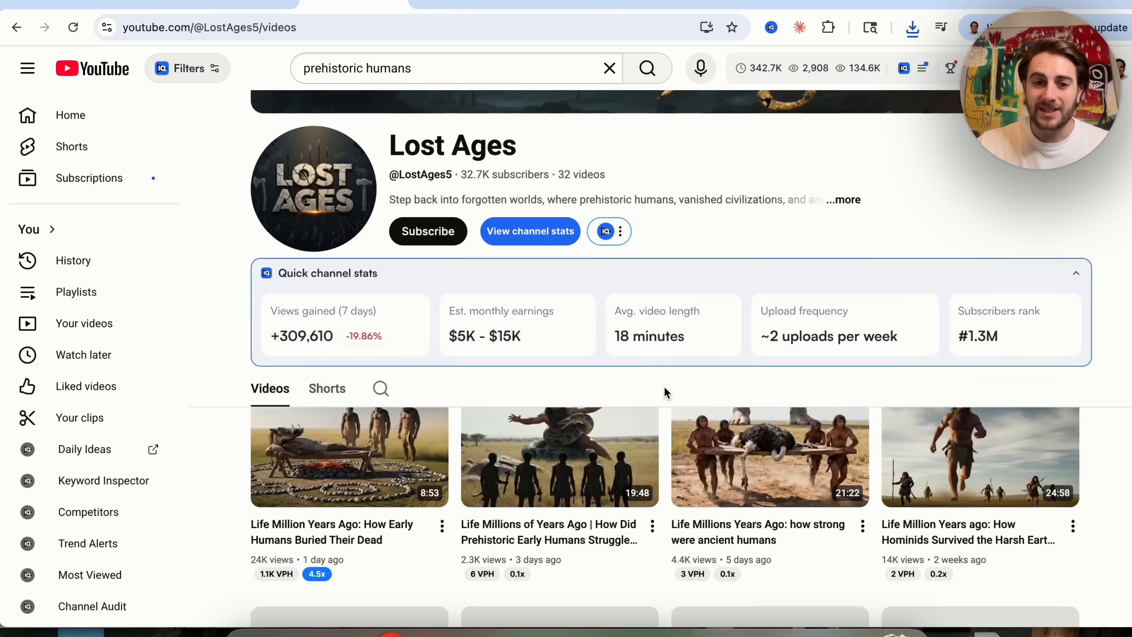
scroll(666, 392, "down", 4)
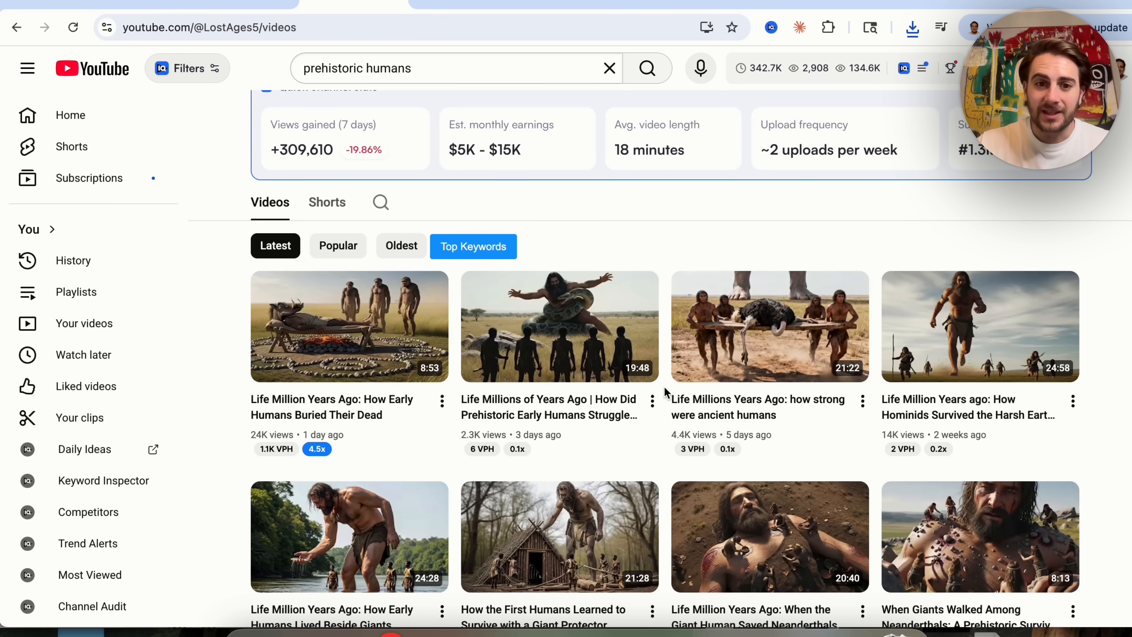
scroll(560, 337, "down", 4)
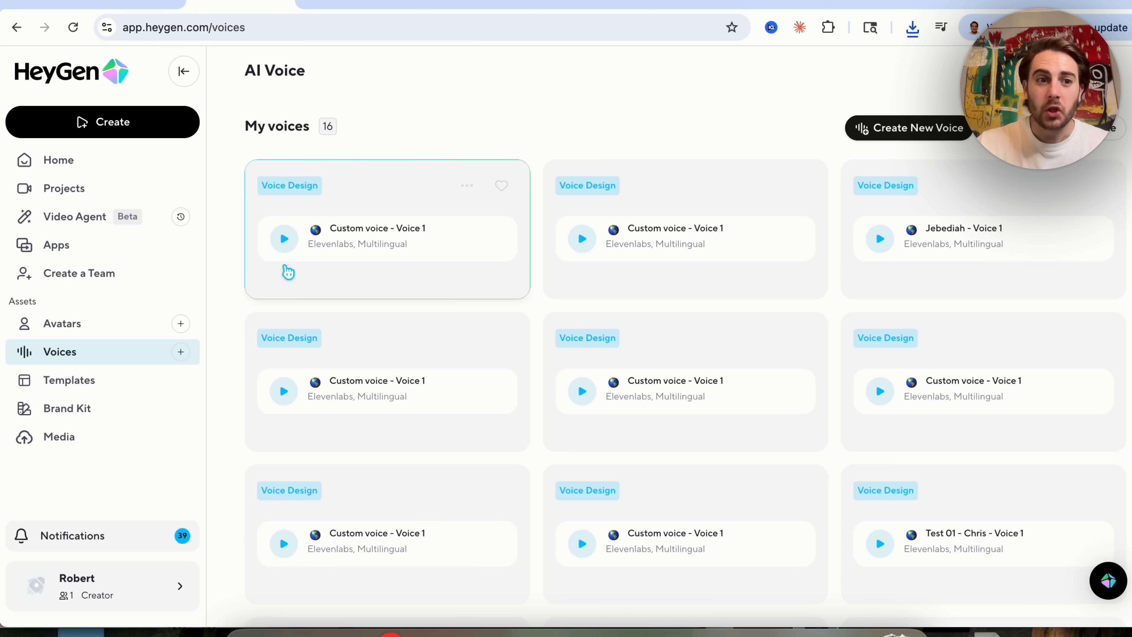
left_click(75, 217)
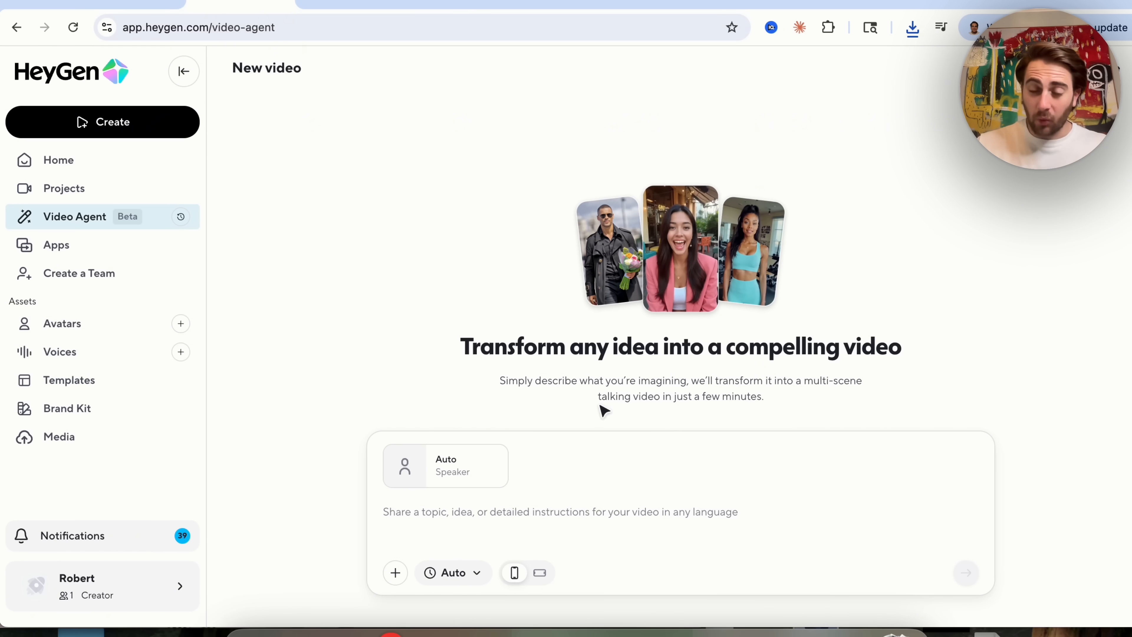
Open the PPT/PDF to Video app and choose Editable Template with the Auto-Generate Script option.
left_click(636, 533)
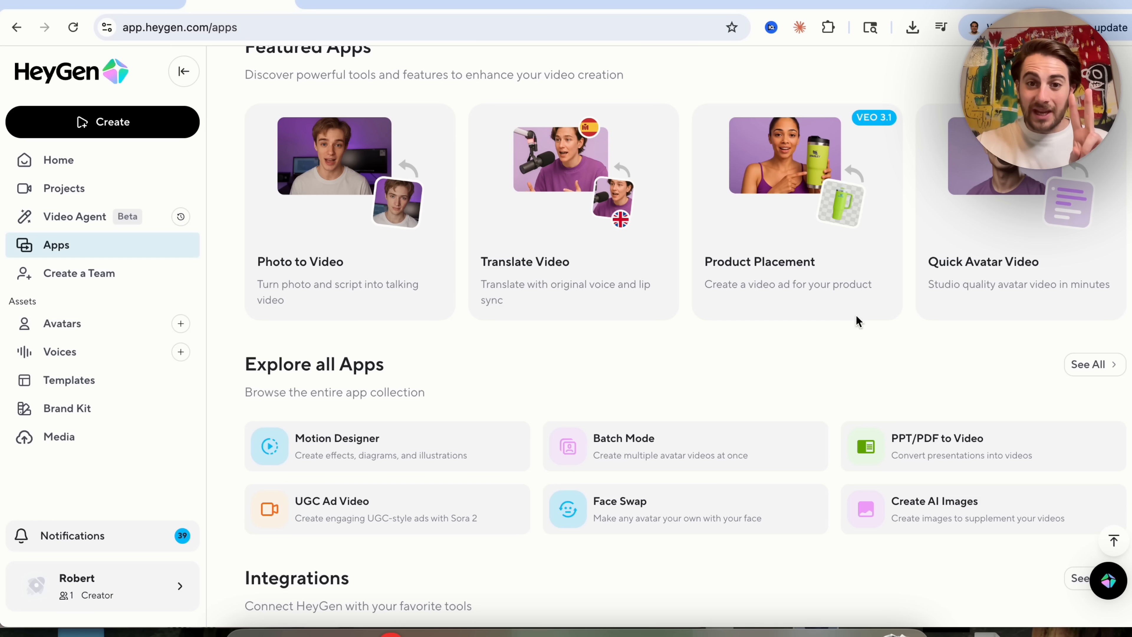
left_click(953, 449)
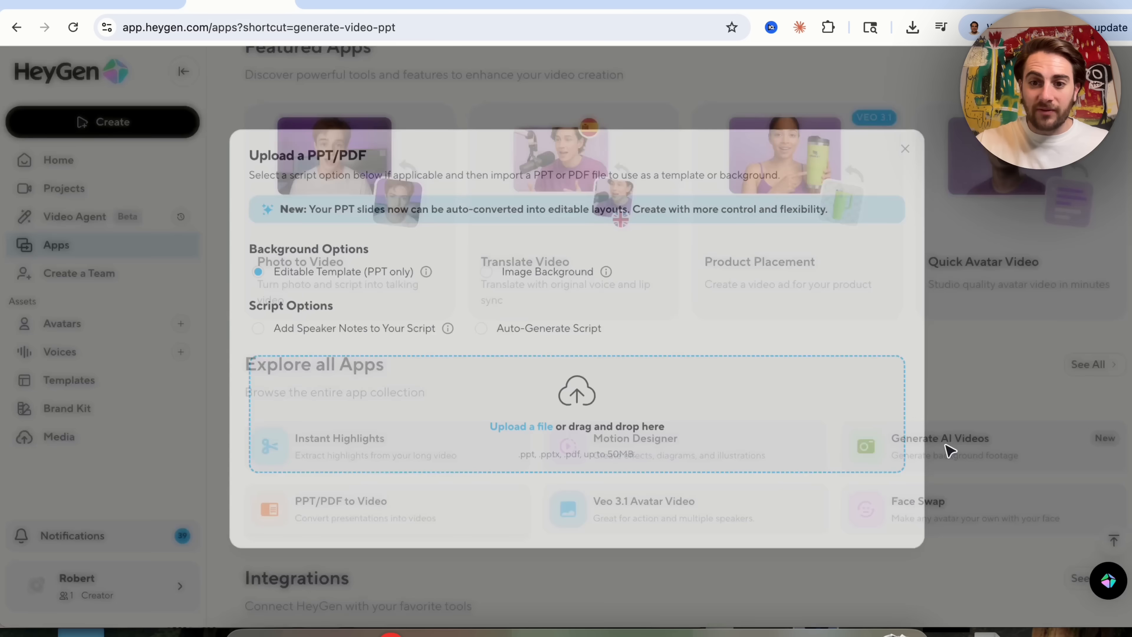
double_click(344, 151)
triple_click(330, 154)
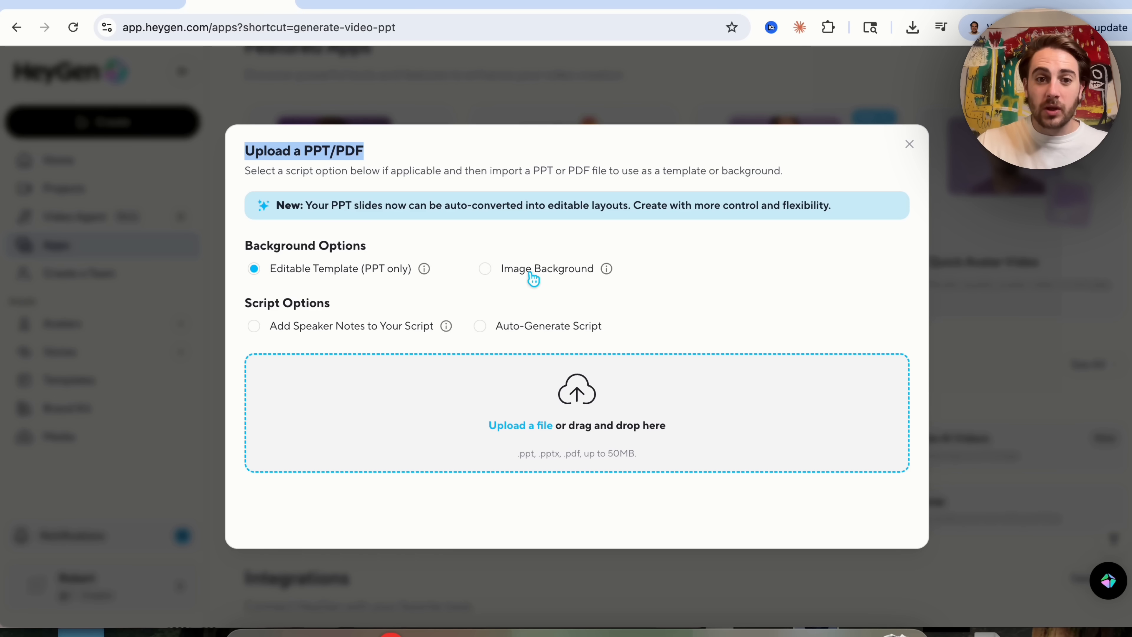
left_click(262, 273)
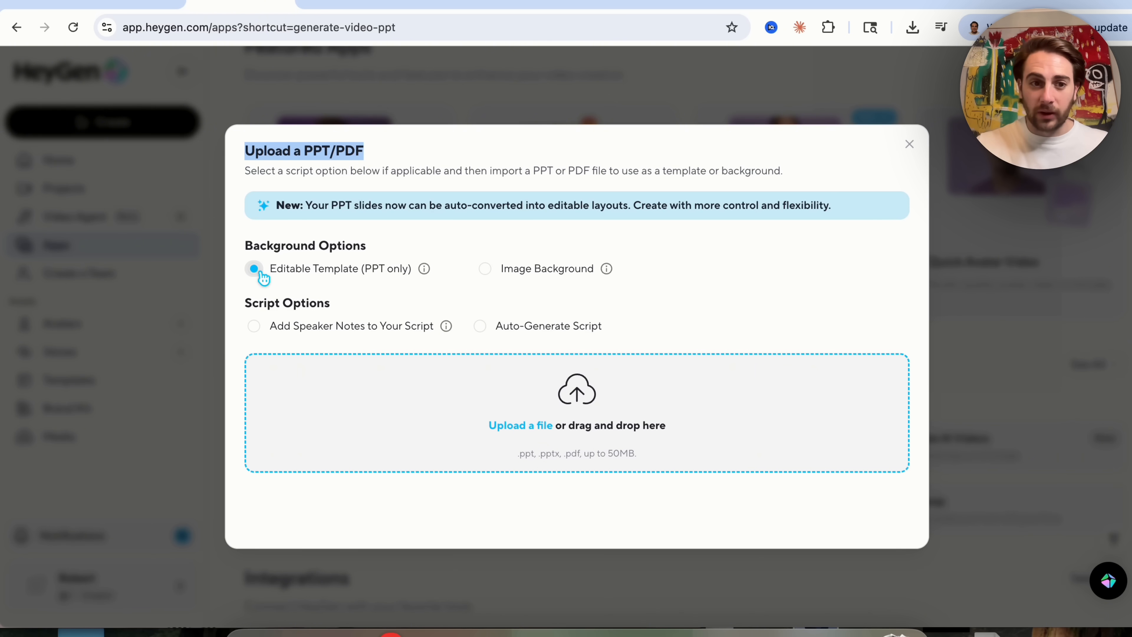
left_click(271, 309)
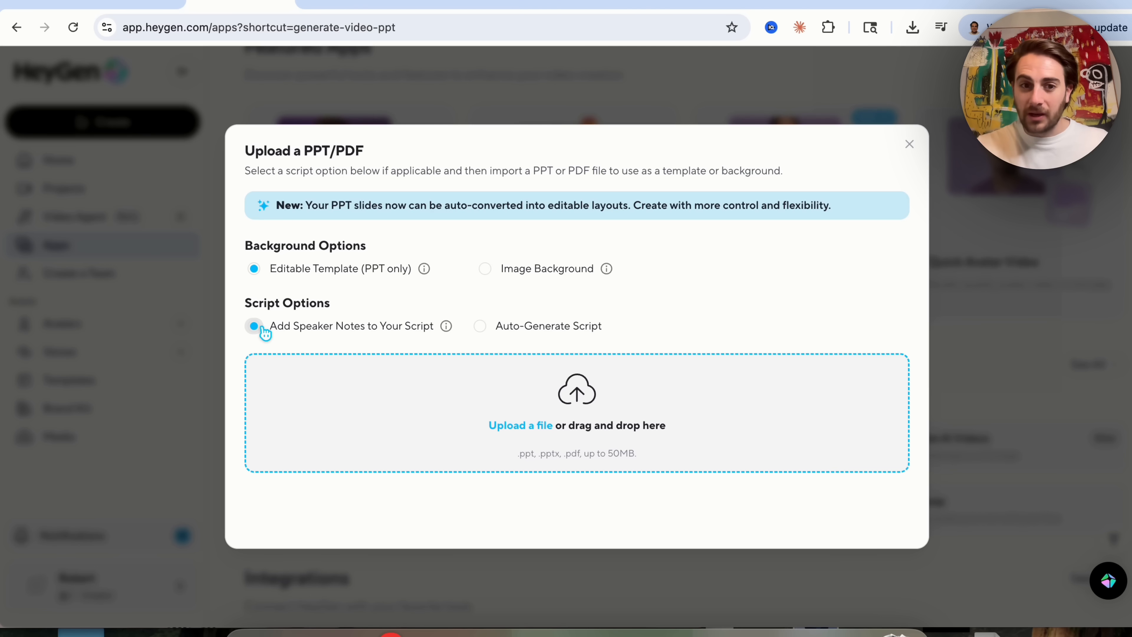
left_click(480, 326)
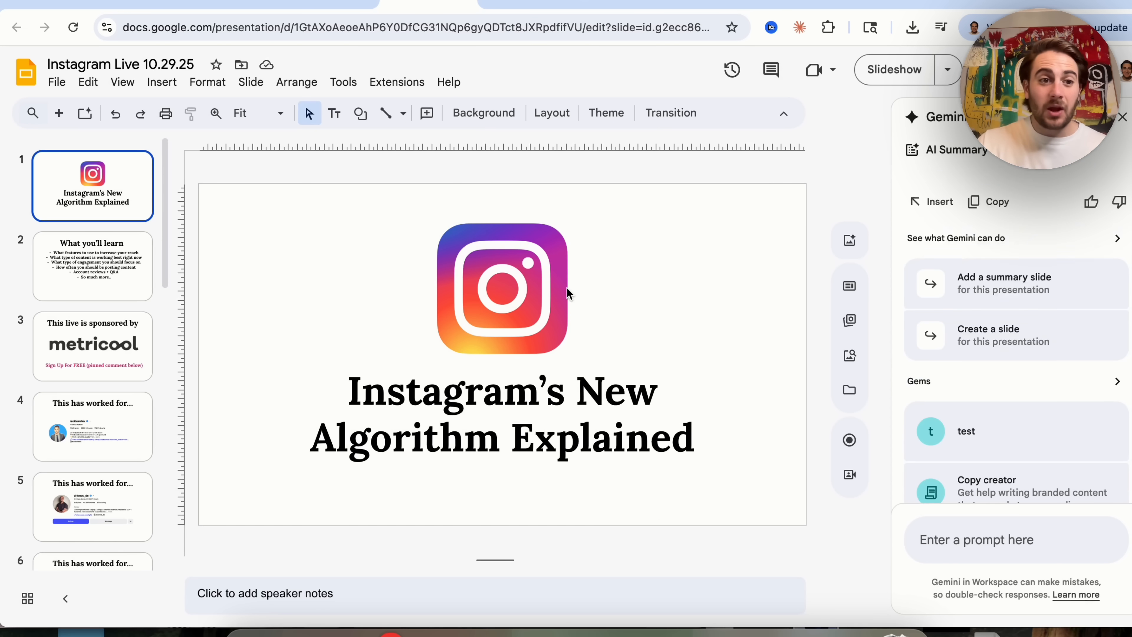
Download the Instagram Live 10.29.25 presentation as a PowerPoint file.
scroll(90, 416, "down", 5)
scroll(88, 414, "up", 5)
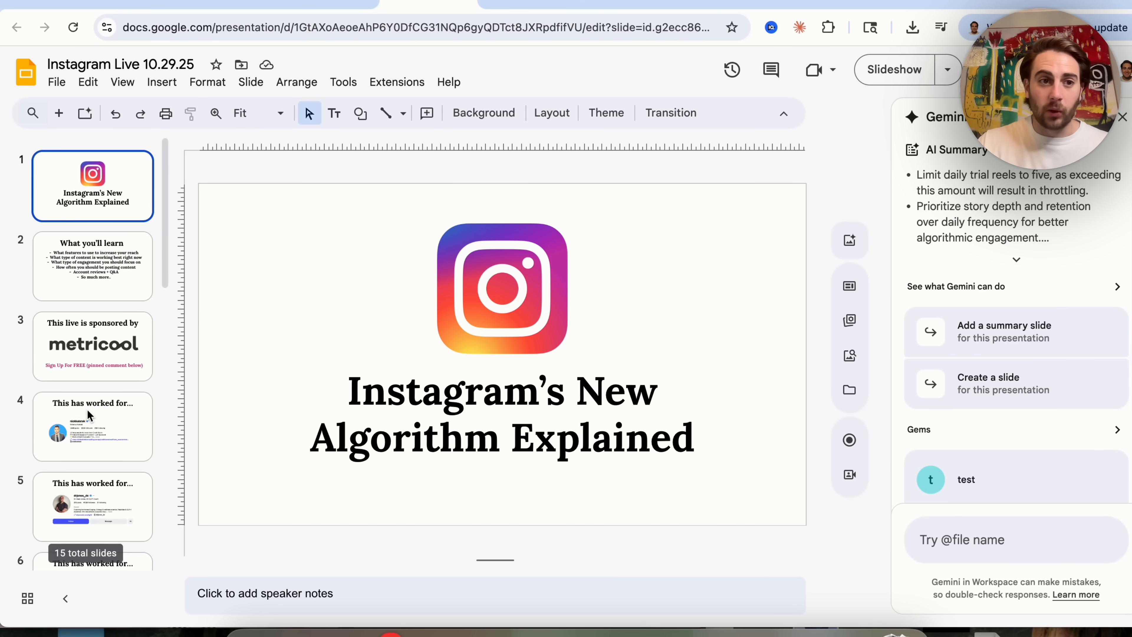
left_click(58, 82)
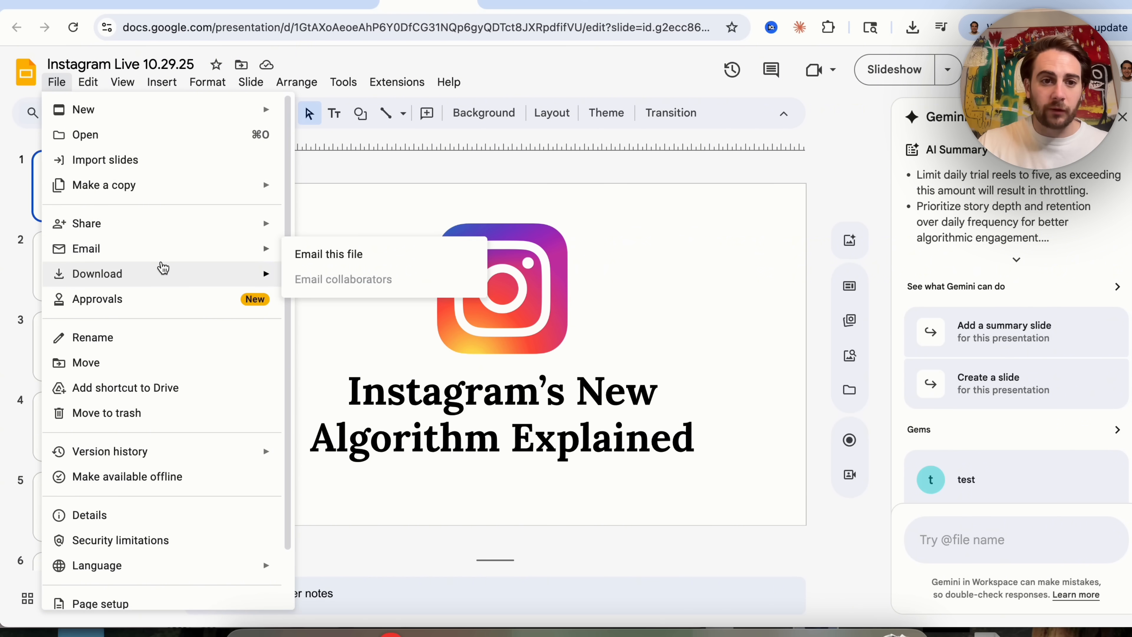
mouse_move(160, 273)
left_click(392, 279)
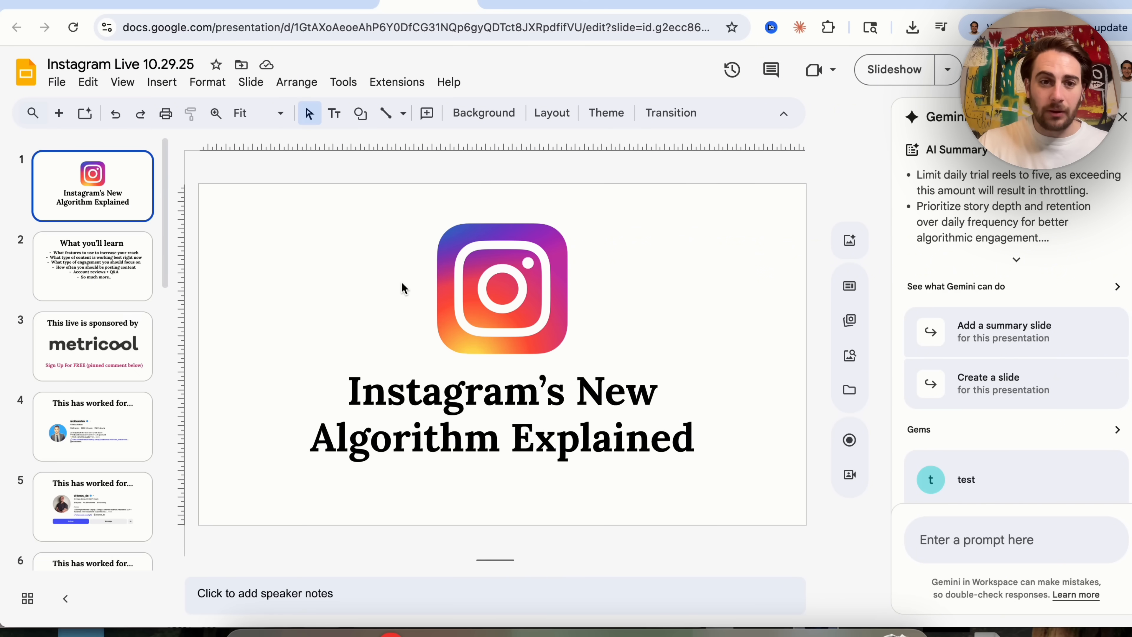
Upload the Instagram Live 10.29.25.pptx file into the PPT/PDF upload area to create the video project.
left_click(227, 5)
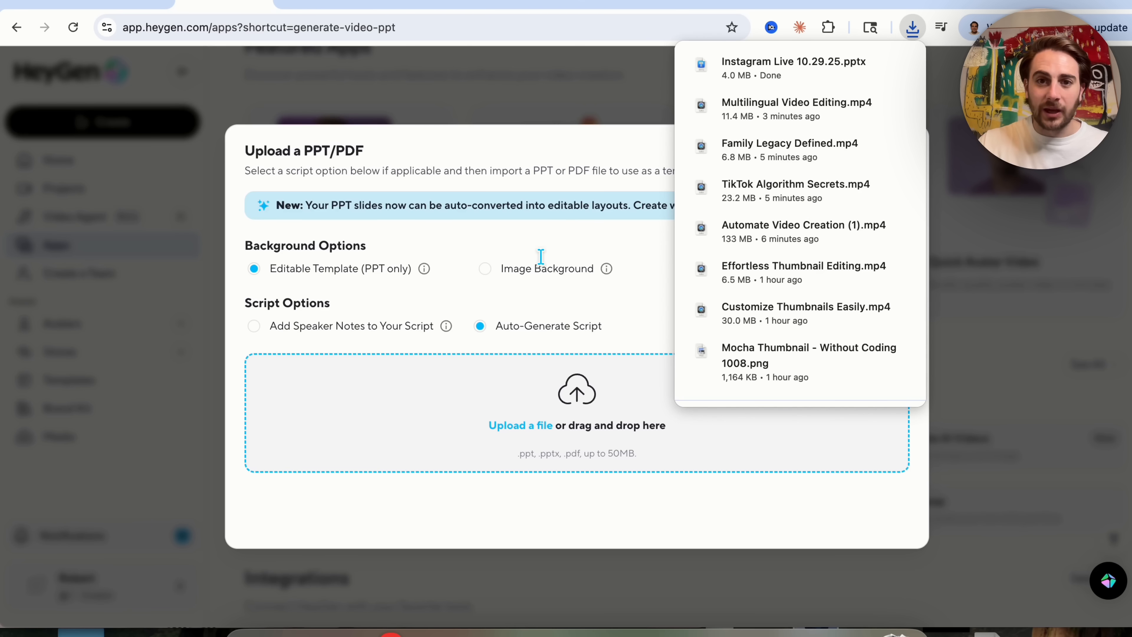
left_click_drag(780, 67, 374, 422)
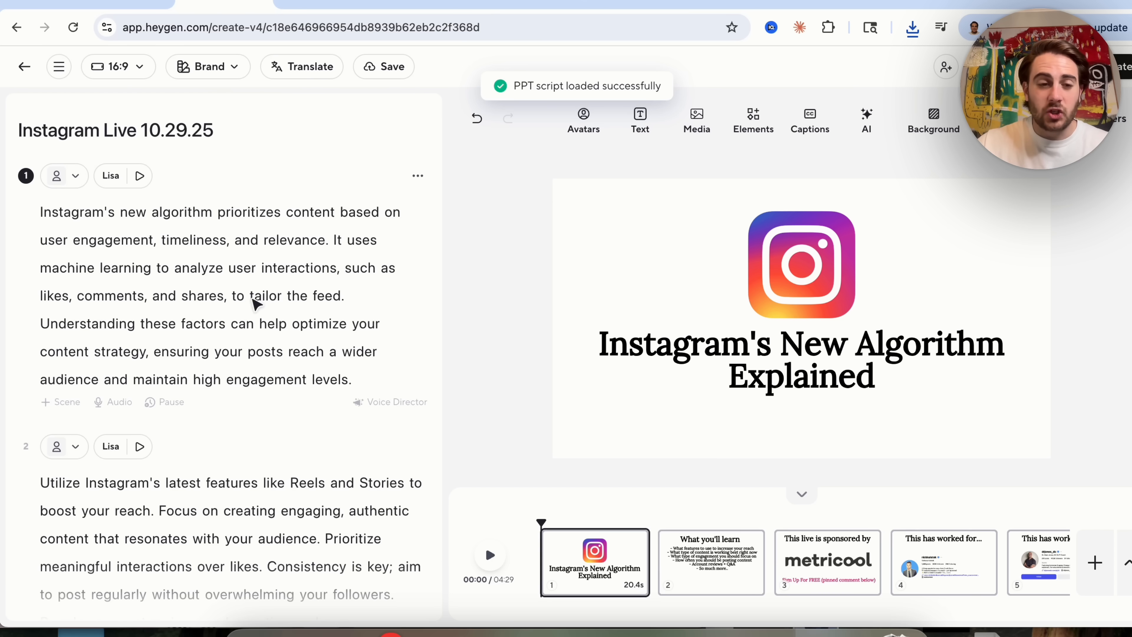
scroll(251, 299, "down", 1)
key("XF86AudioRaiseVolume")
key("XF86AudioRaiseVolume")
key("XF86AudioRaiseVolume")
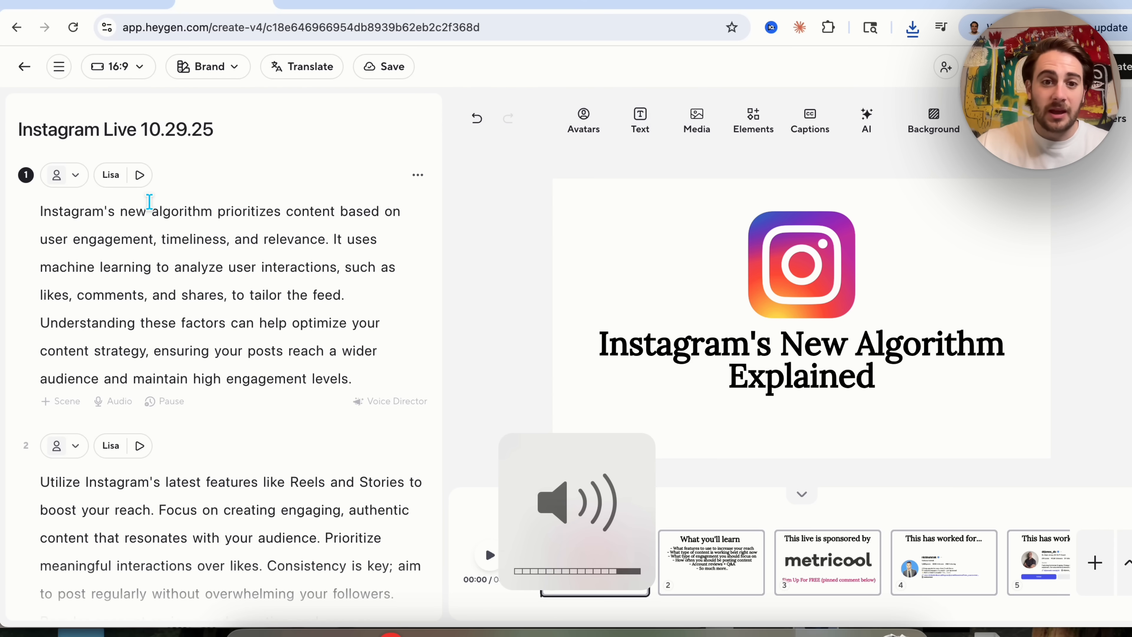
Preview the generated speech for the first and second scenes.
left_click(139, 175)
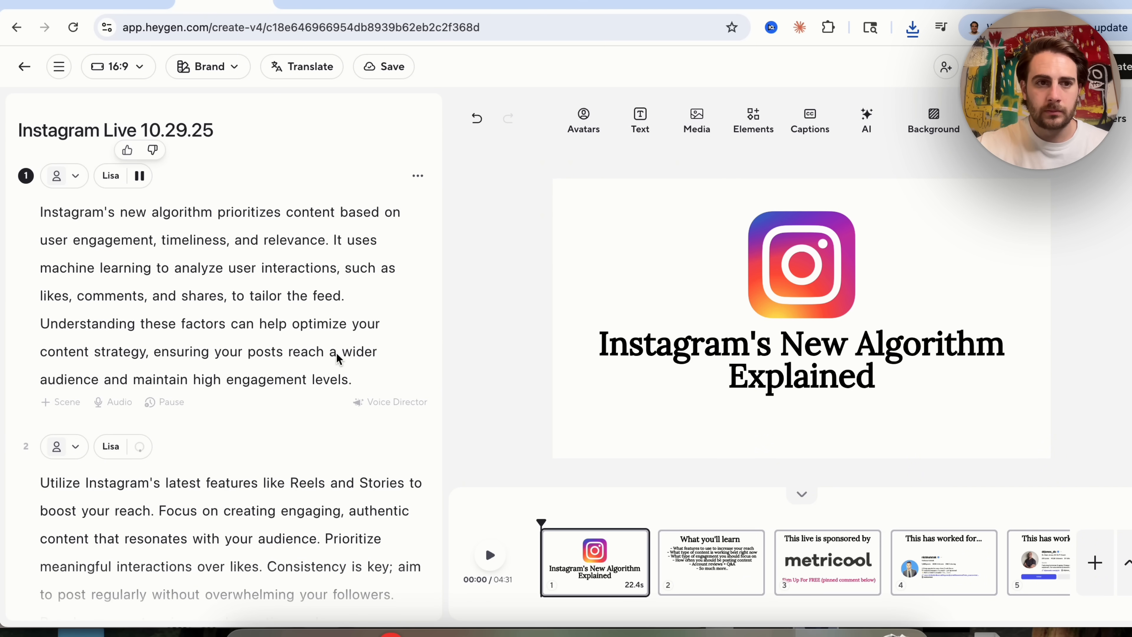
left_click(140, 446)
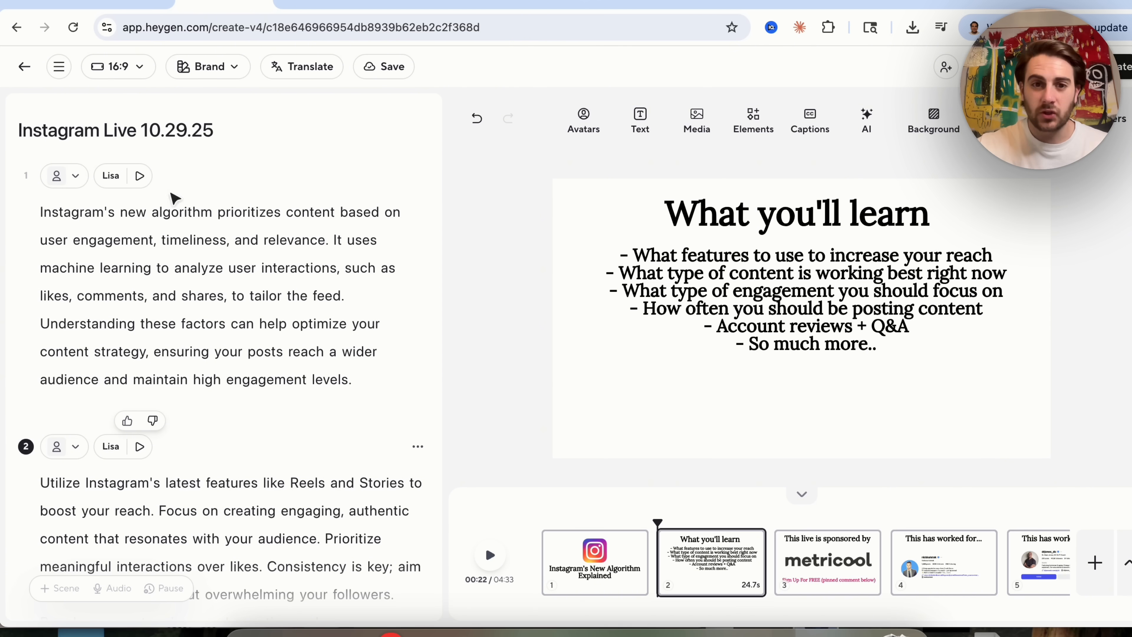
Review the first scene's voice settings and scroll through the generated scene scripts and slide timeline.
left_click(121, 181)
mouse_move(112, 269)
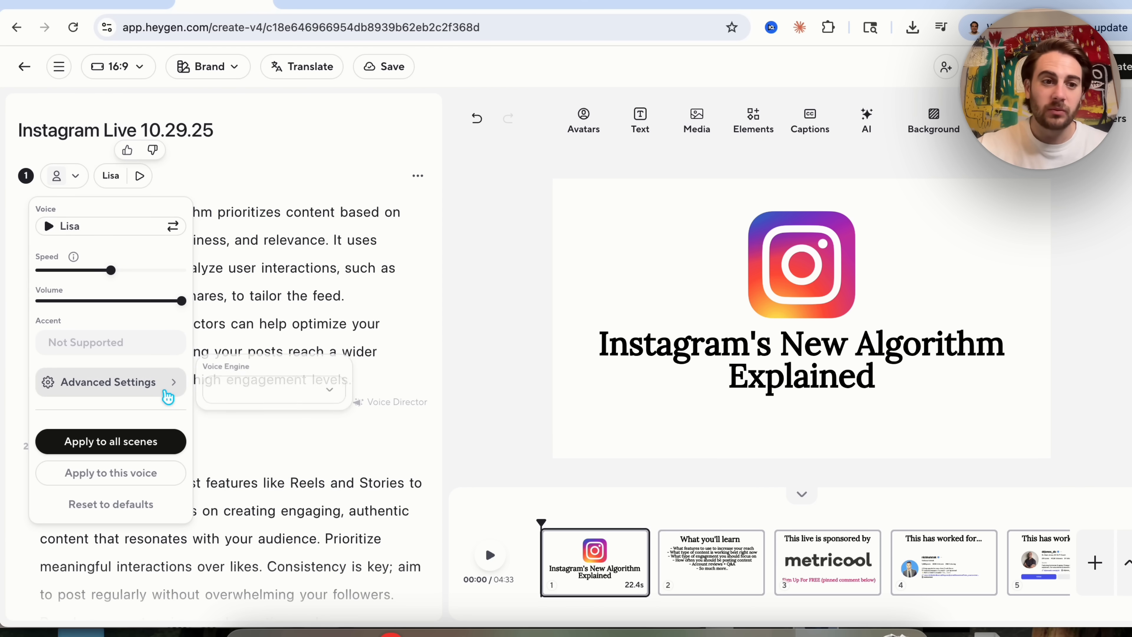
left_click(310, 323)
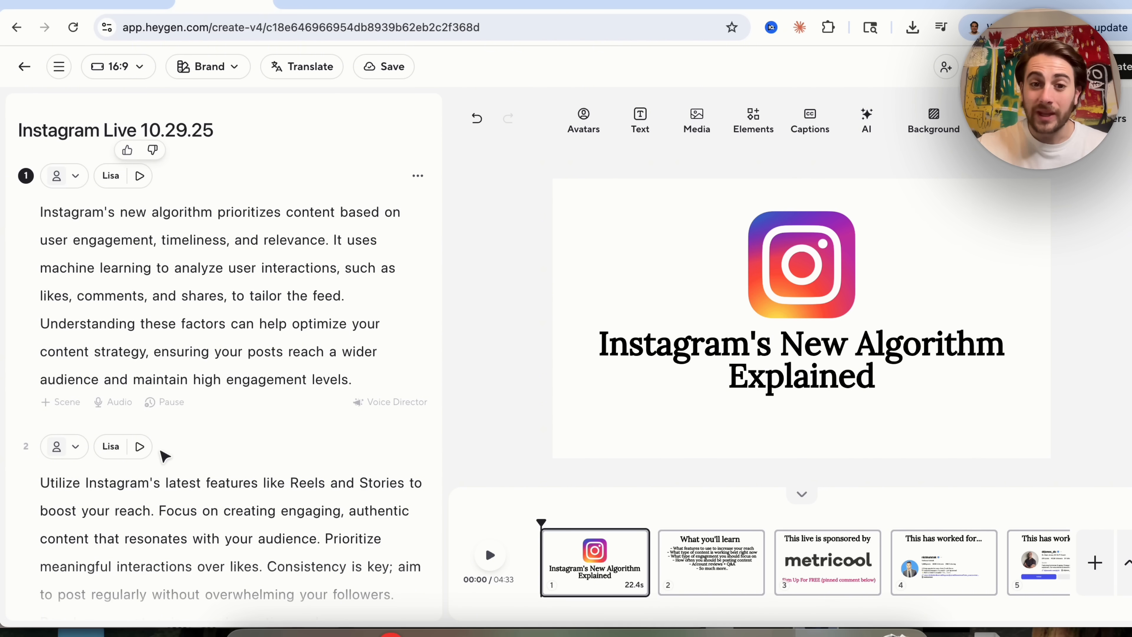
scroll(181, 355, "down", 6)
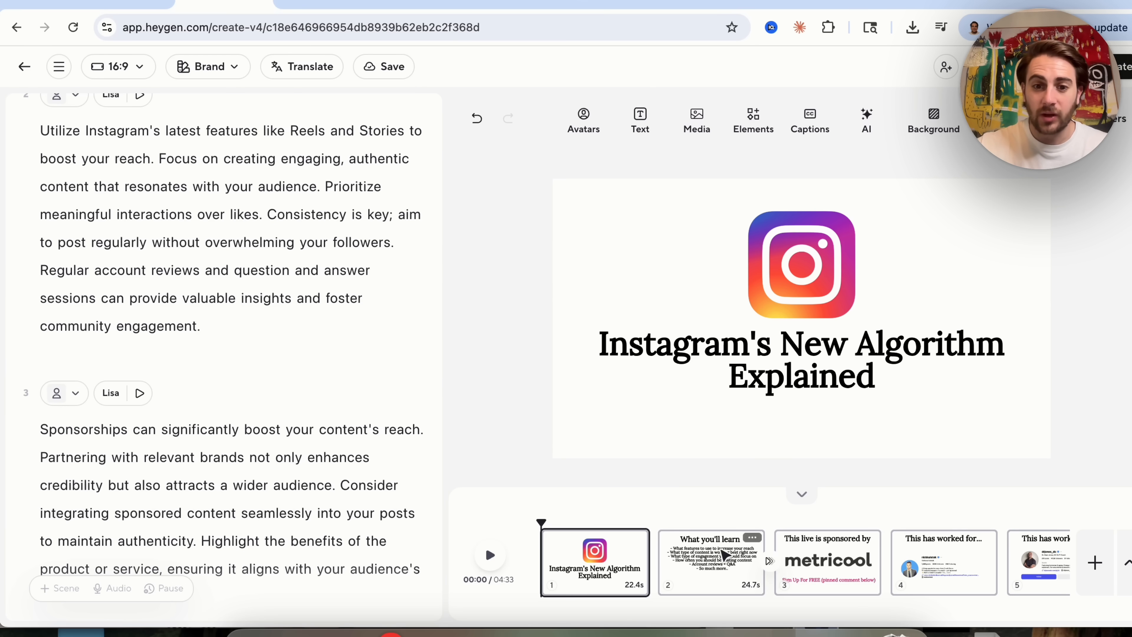
scroll(713, 557, "right", 10)
scroll(724, 555, "right", 6)
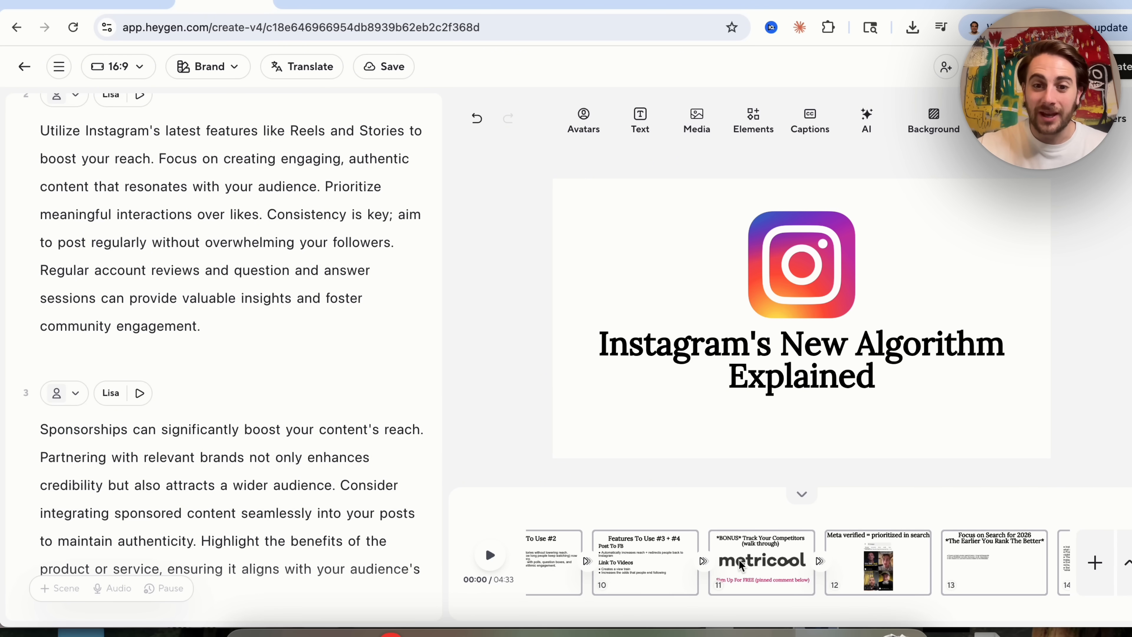
scroll(740, 564, "left", 15)
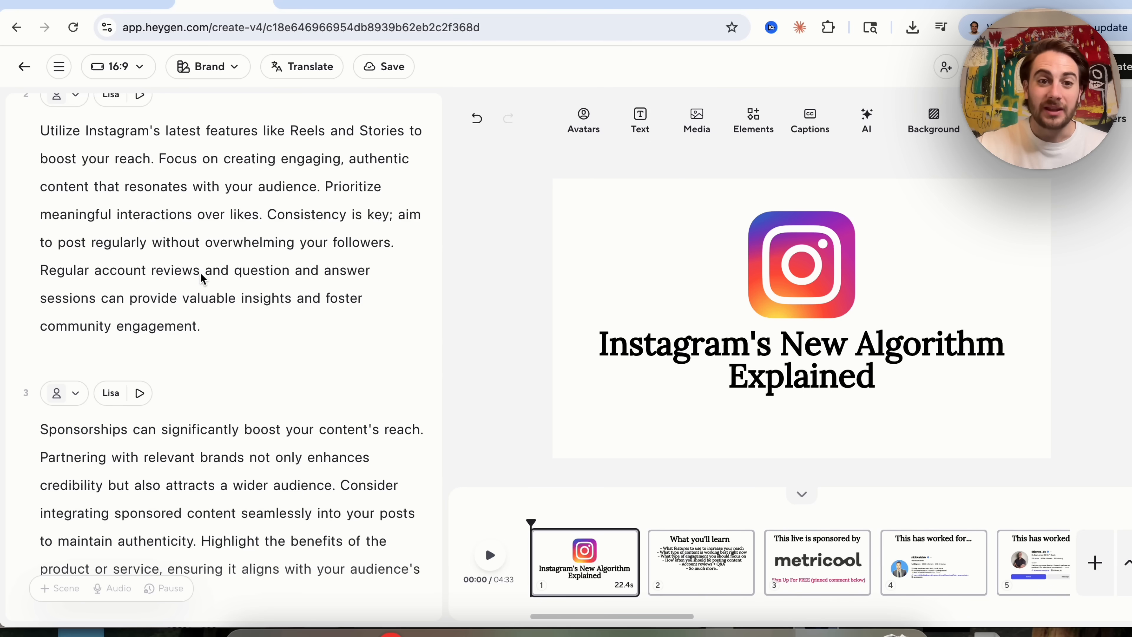
scroll(203, 270, "down", 15)
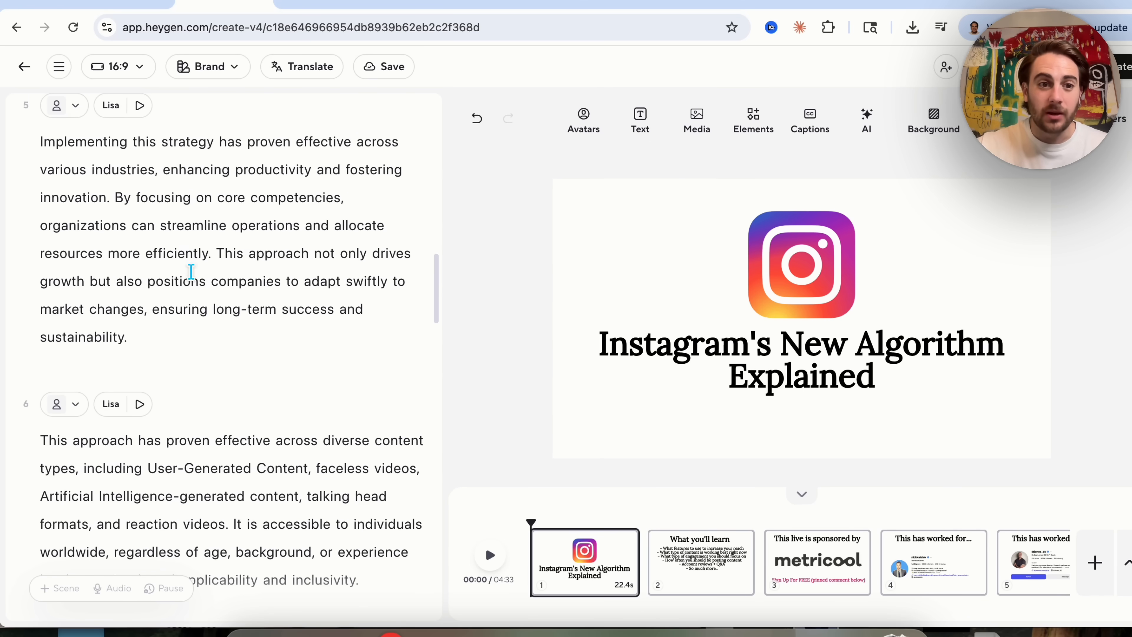
left_click(172, 253)
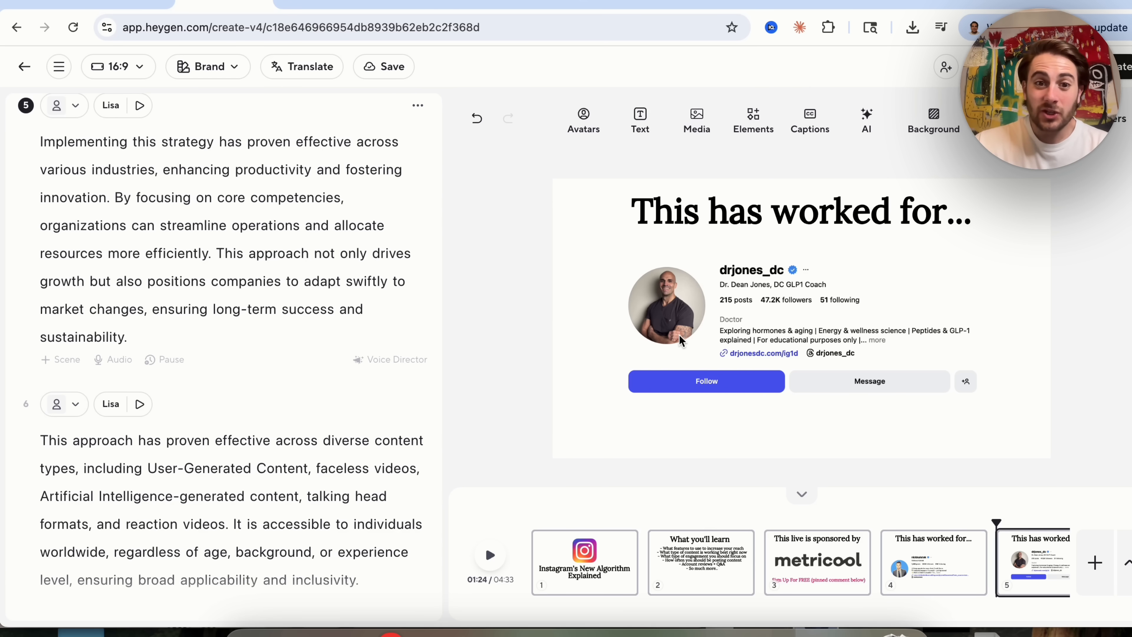
Leave the video editor and open the Product Placement shortcut from the home page.
left_click(24, 67)
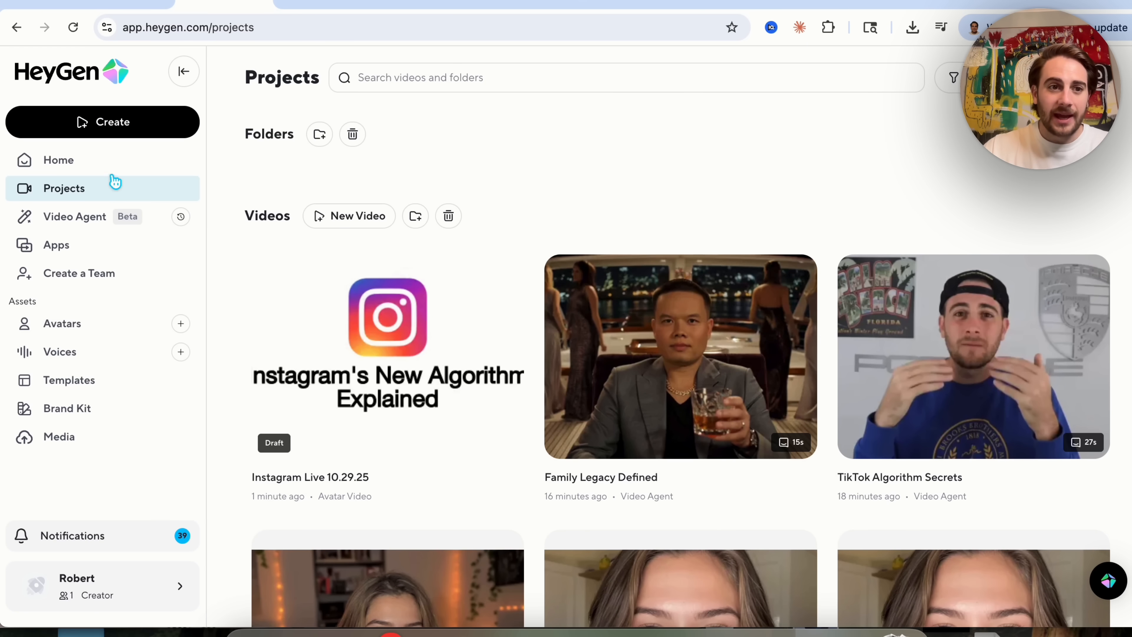
left_click(93, 167)
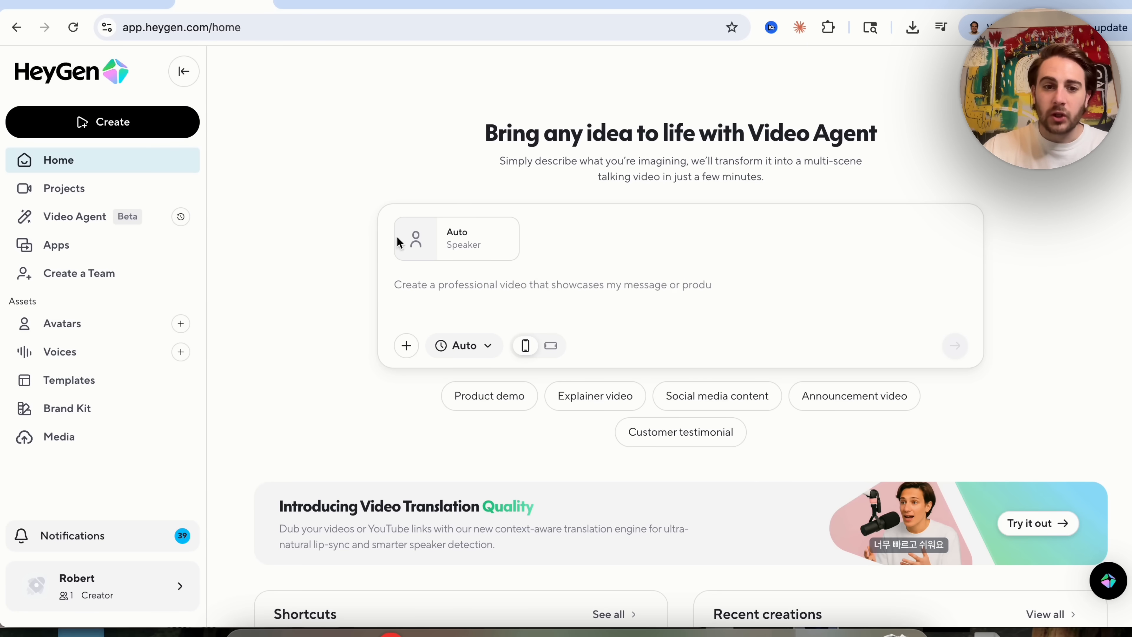
scroll(601, 306, "down", 3)
scroll(601, 311, "down", 4)
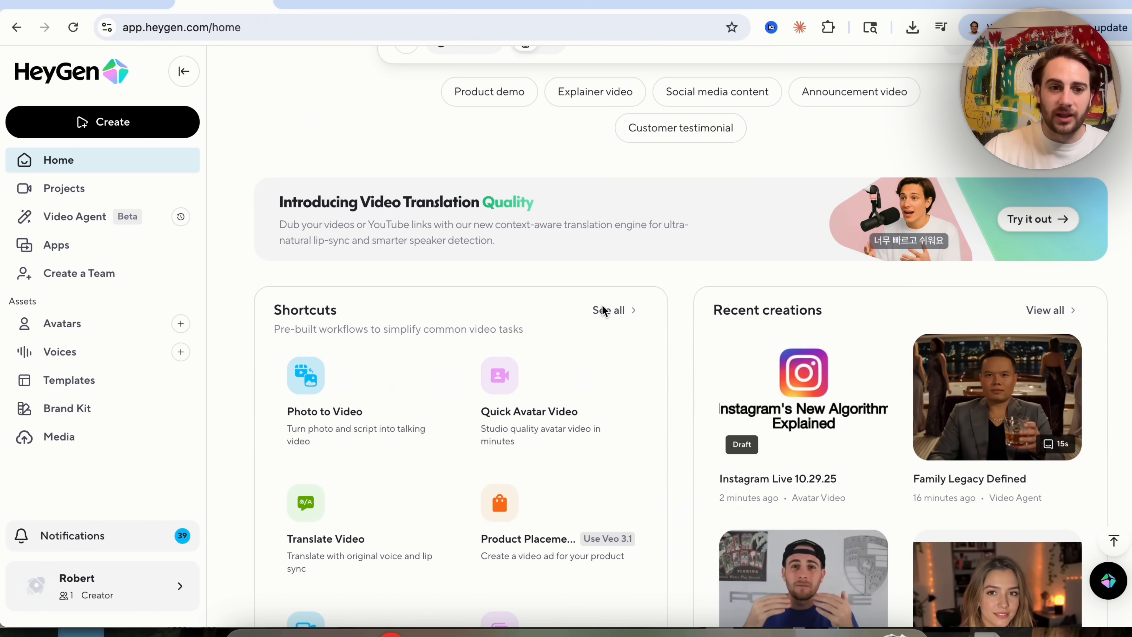
scroll(569, 353, "down", 4)
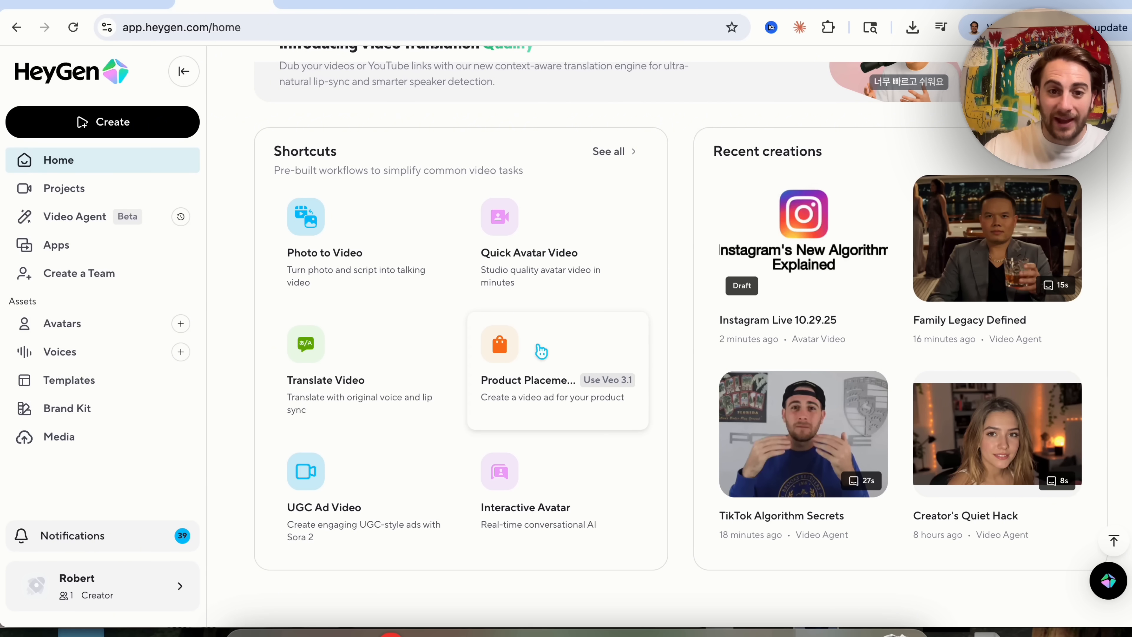
left_click(555, 367)
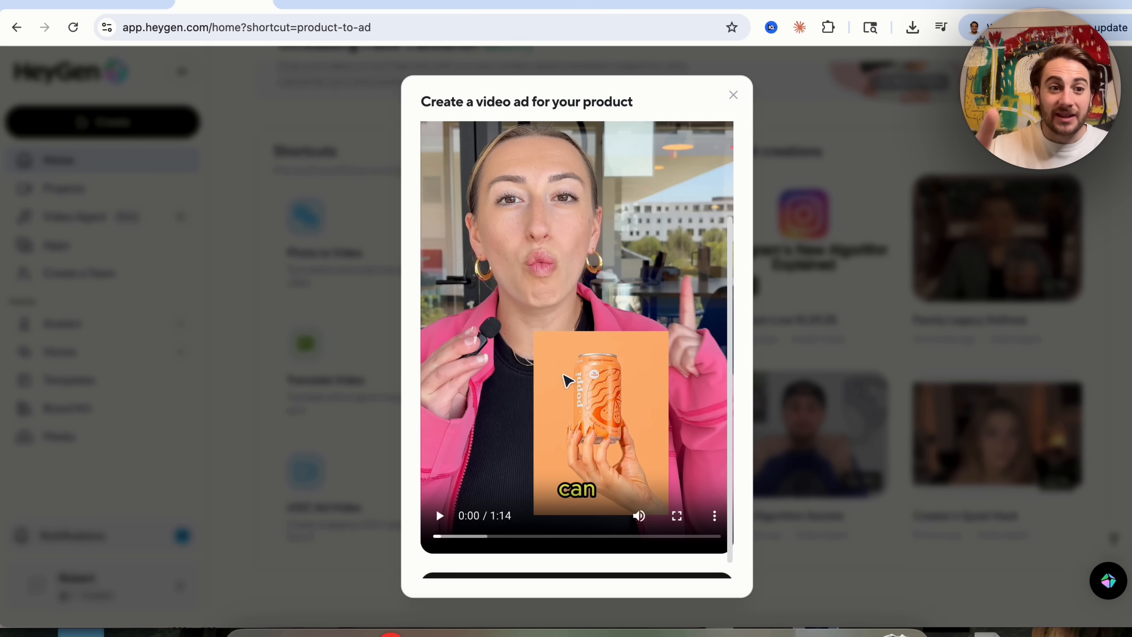
Play the product video ad demo, then continue to try the Product Placement feature.
left_click(439, 516)
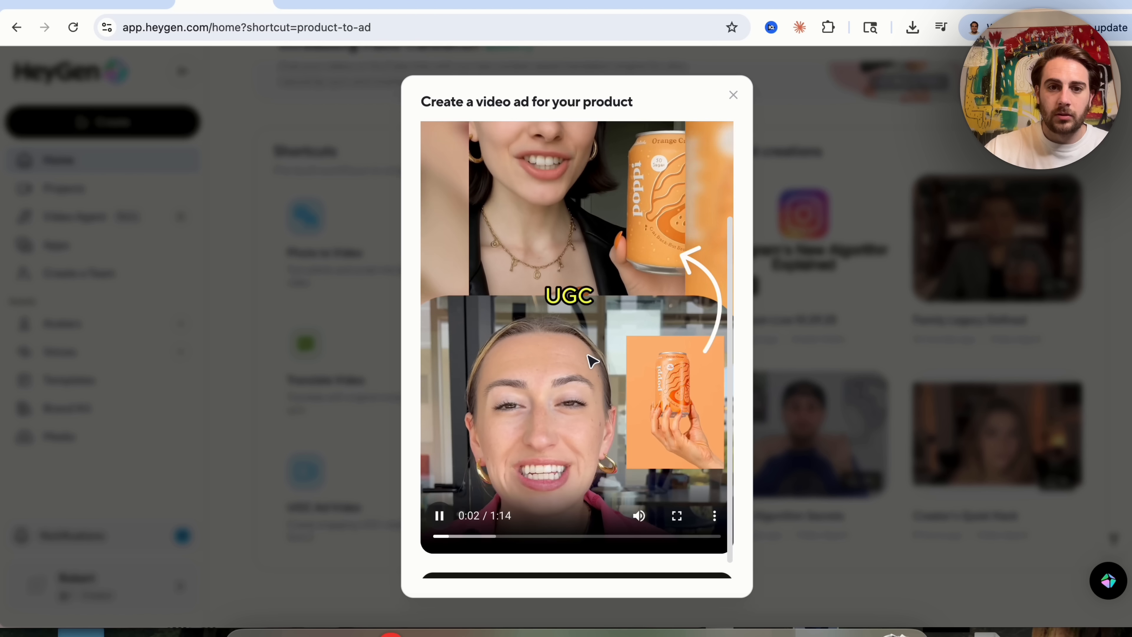
scroll(592, 362, "up", 3)
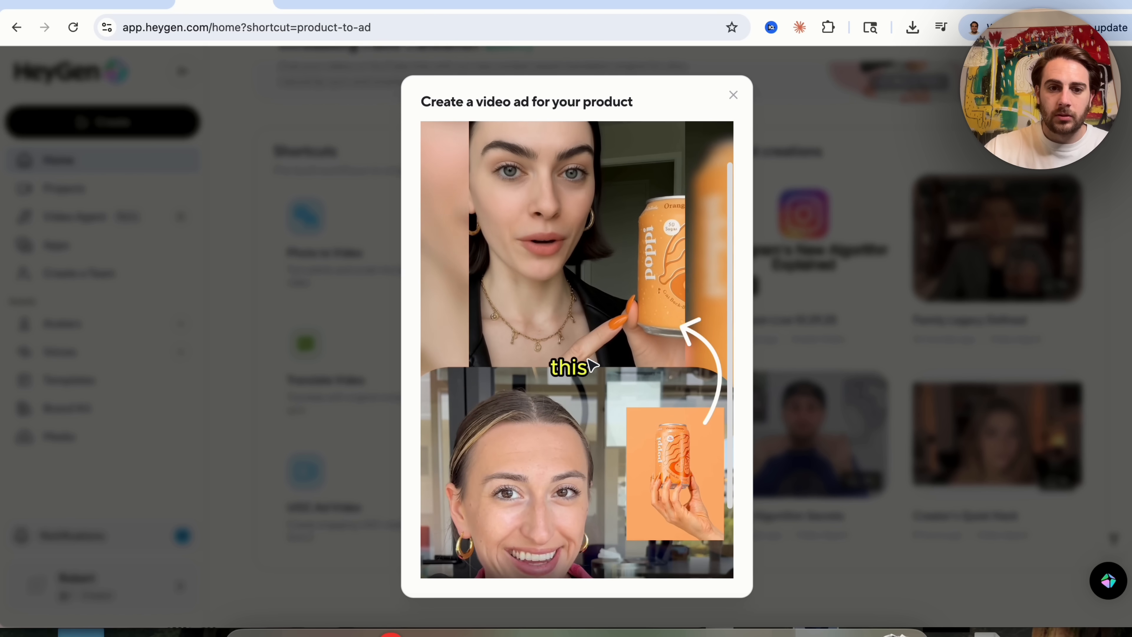
scroll(593, 365, "down", 2)
scroll(590, 369, "up", 1)
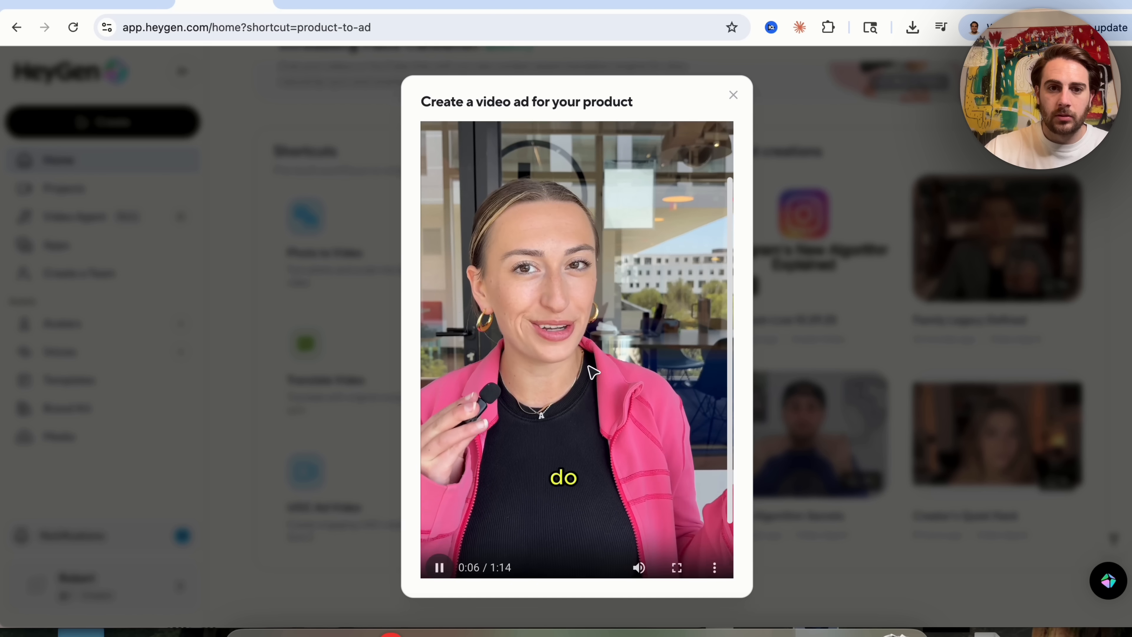
left_click(437, 569)
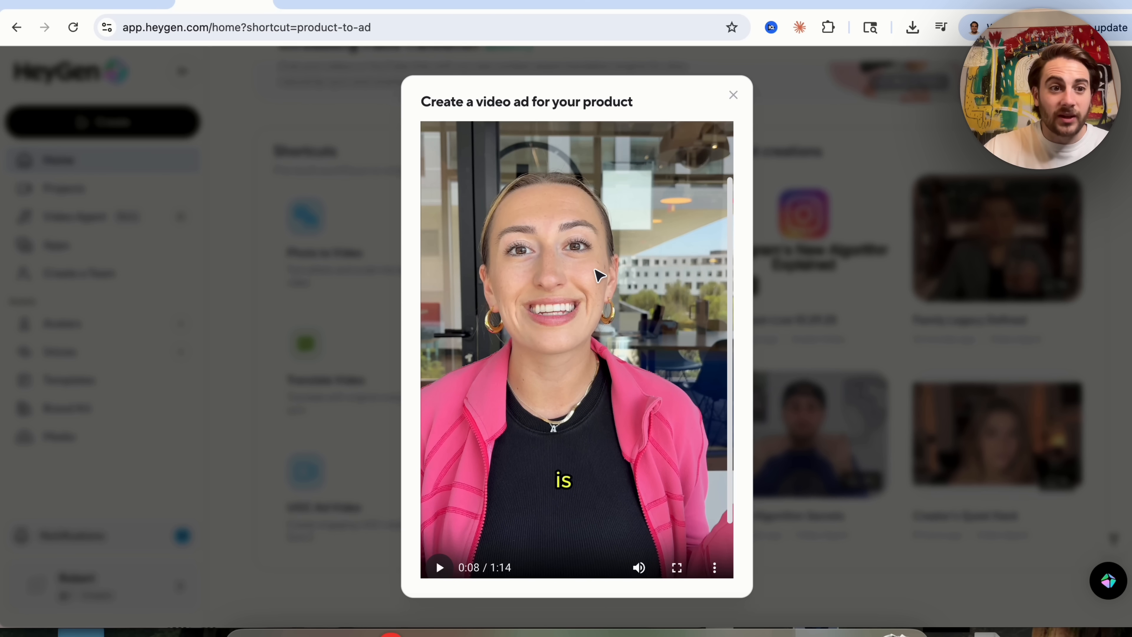
scroll(597, 276, "down", 2)
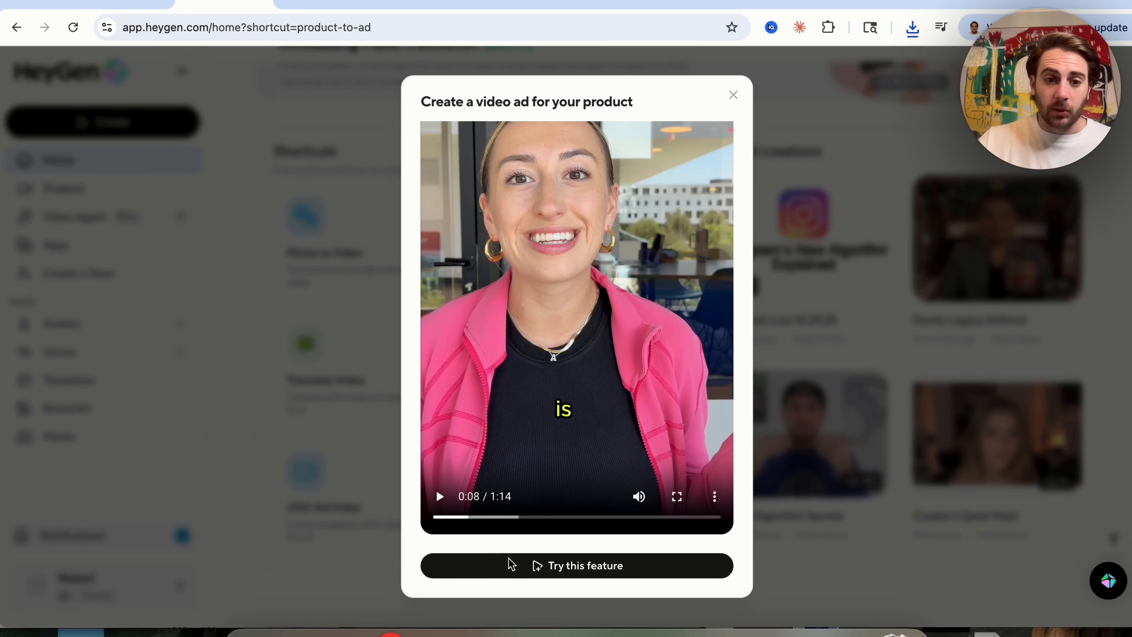
left_click(517, 565)
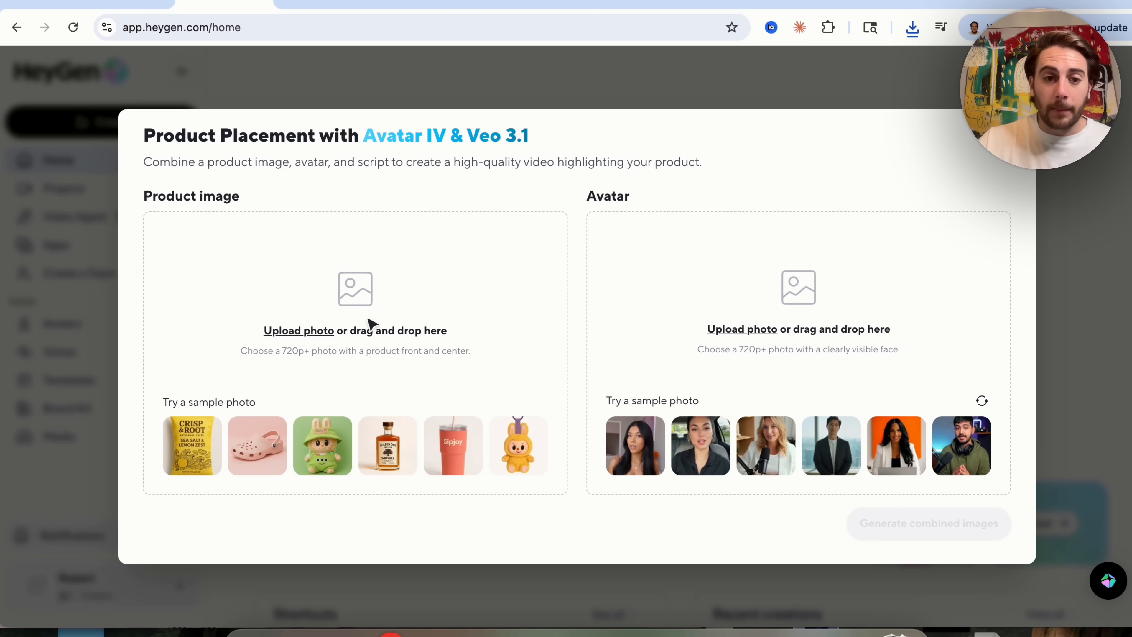
Choose the pink clog sample product image and the second sample avatar, then generate combined images.
left_click(255, 457)
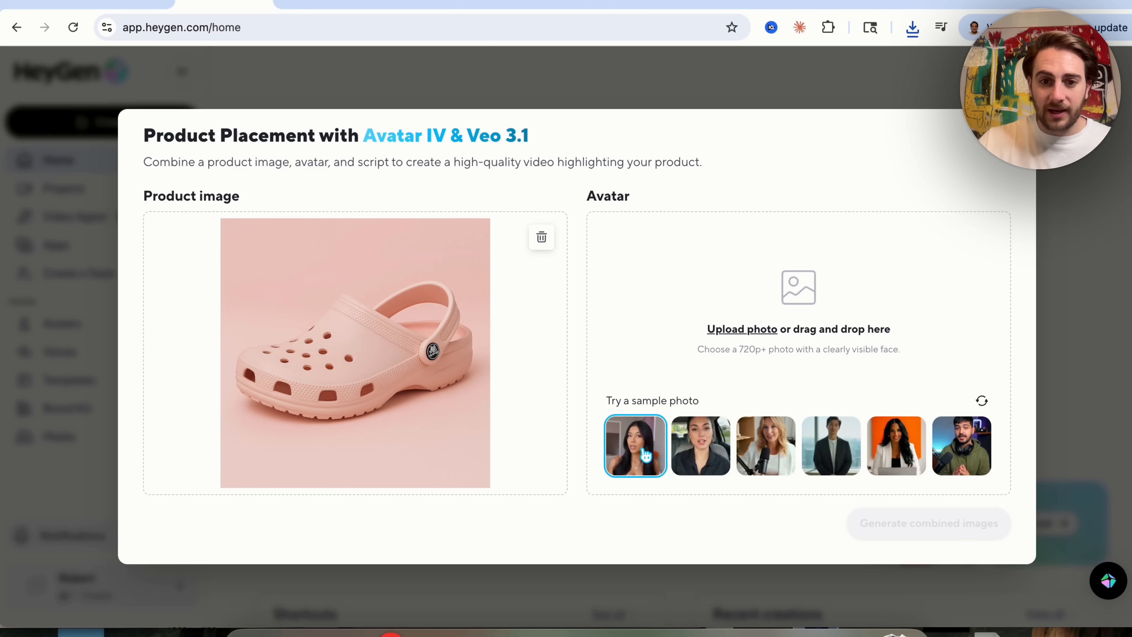
left_click(689, 450)
left_click(952, 534)
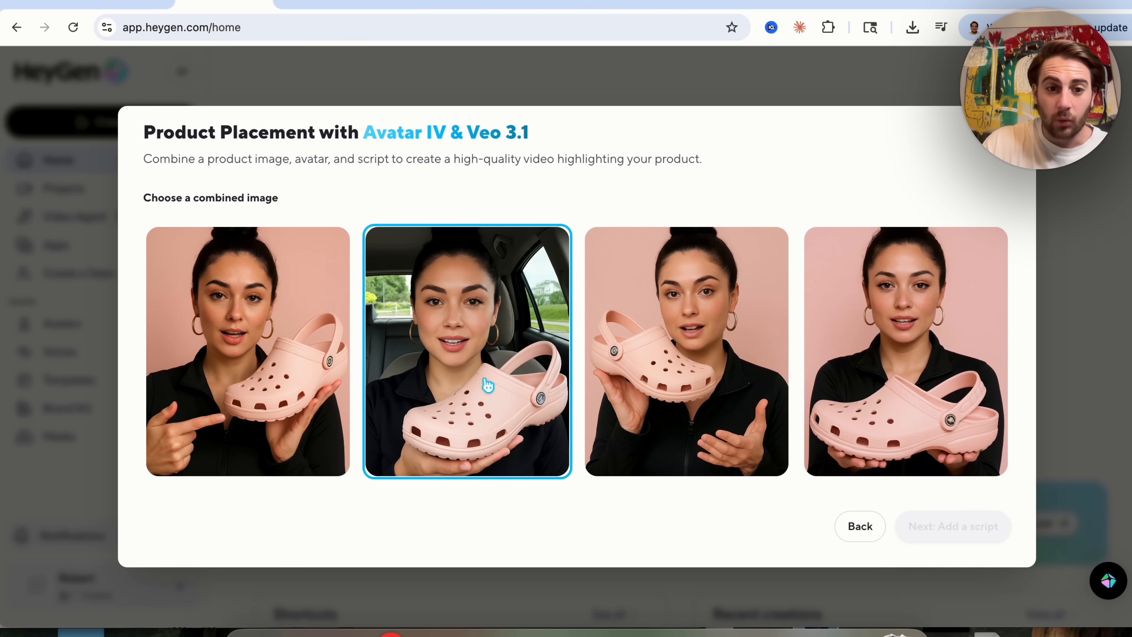
Select the combined image of the avatar pointing at the clog, add a script, and switch the model to Veo 3.1.
left_click(280, 410)
left_click(949, 530)
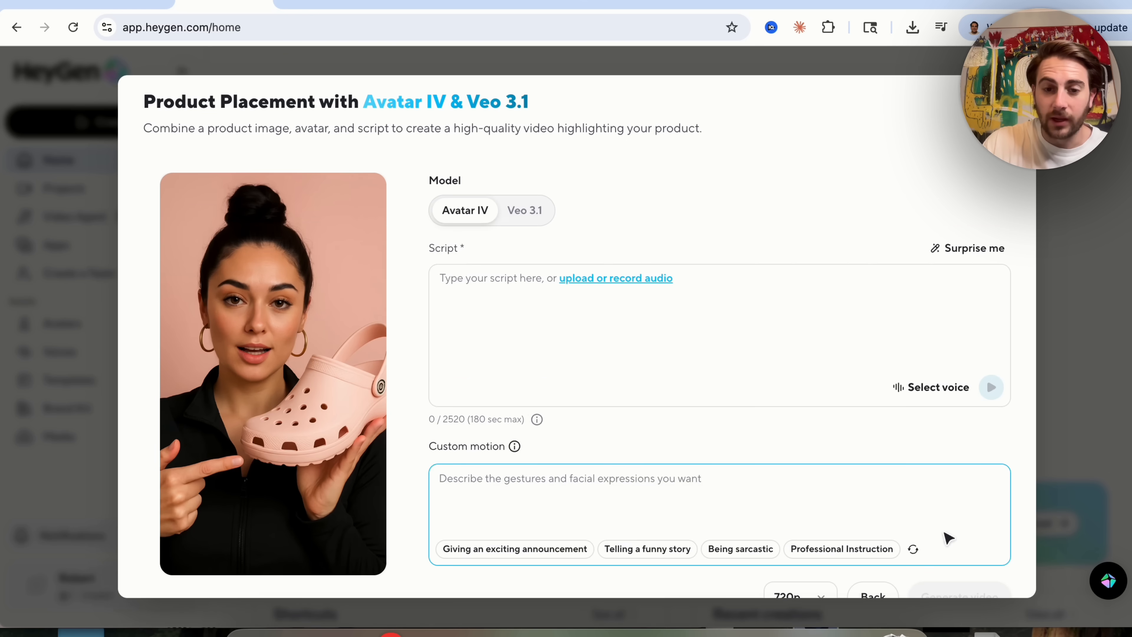
left_click(488, 289)
scroll(488, 289, "down", 1)
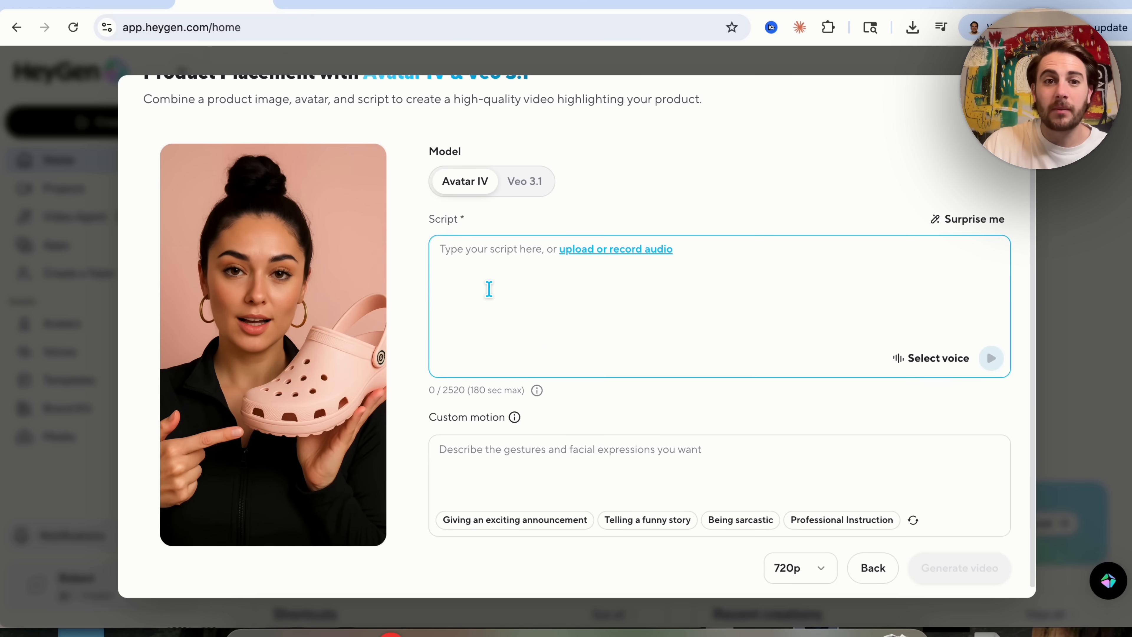
left_click(522, 181)
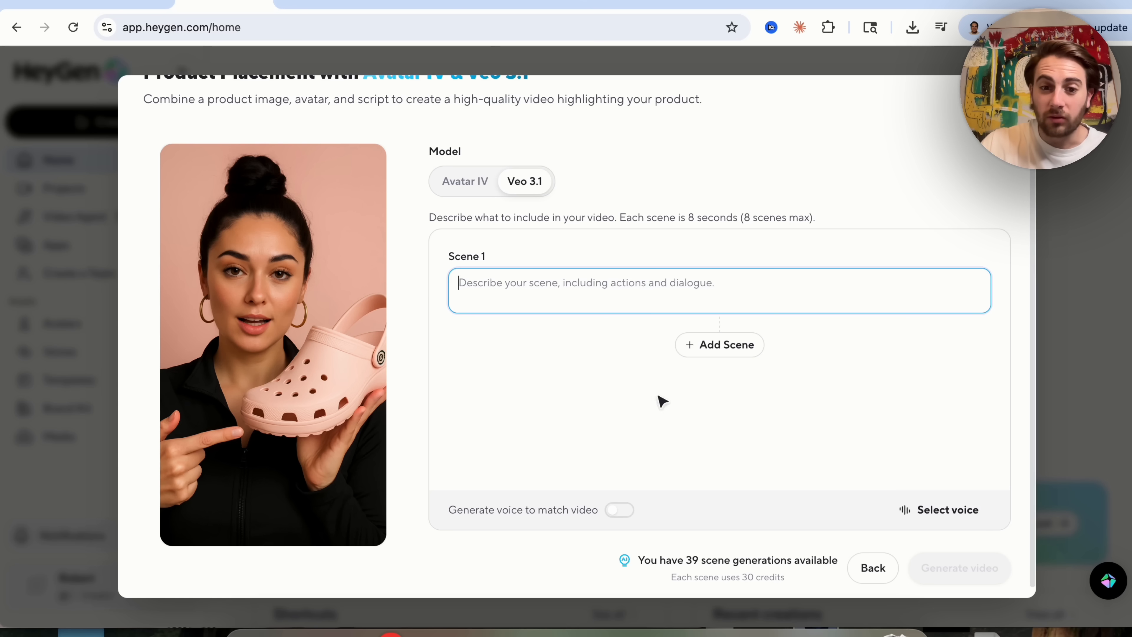
Turn on Generate voice to match video and describe Scene 1 as "These are the best shoes I've ever gotten".
scroll(775, 486, "up", 1)
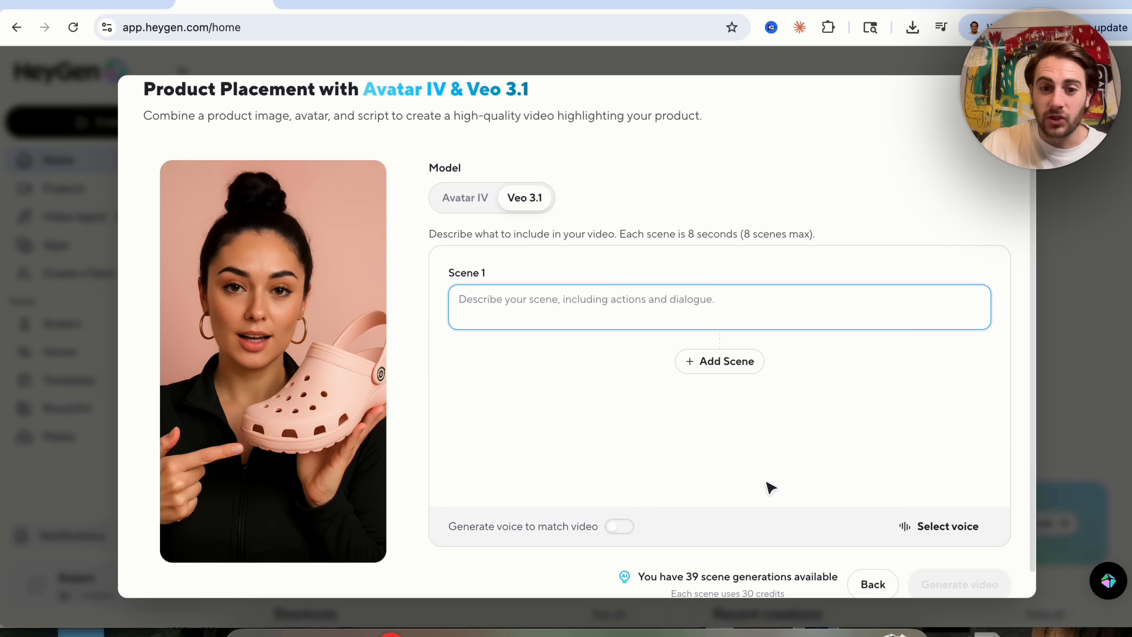
left_click(620, 526)
left_click(539, 300)
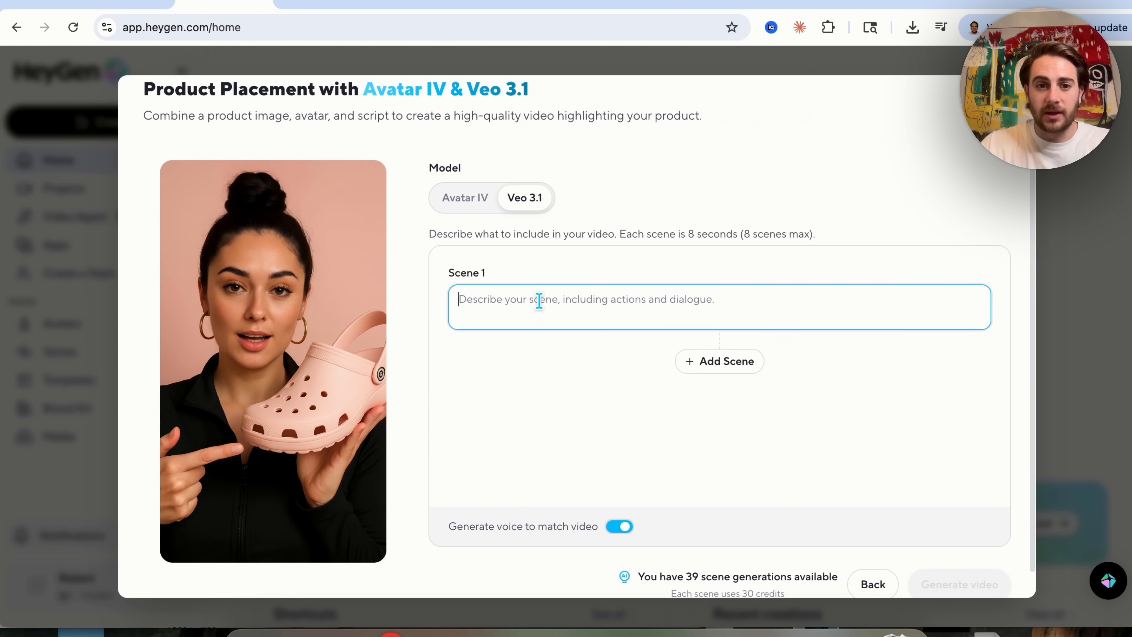
type("These are t")
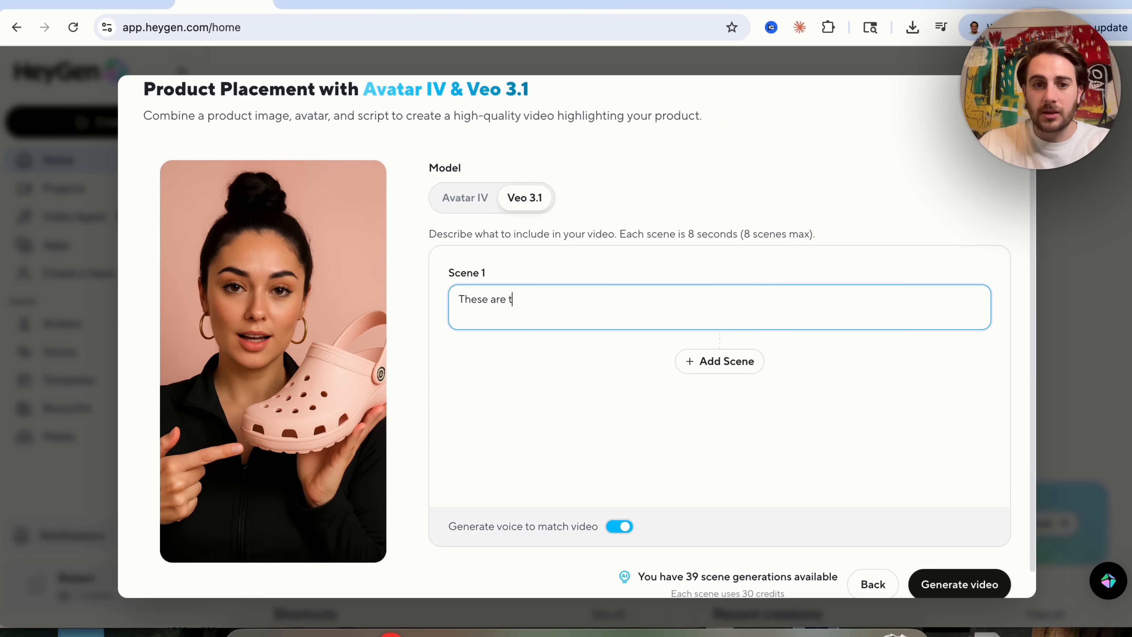
type("he best shoes I've ")
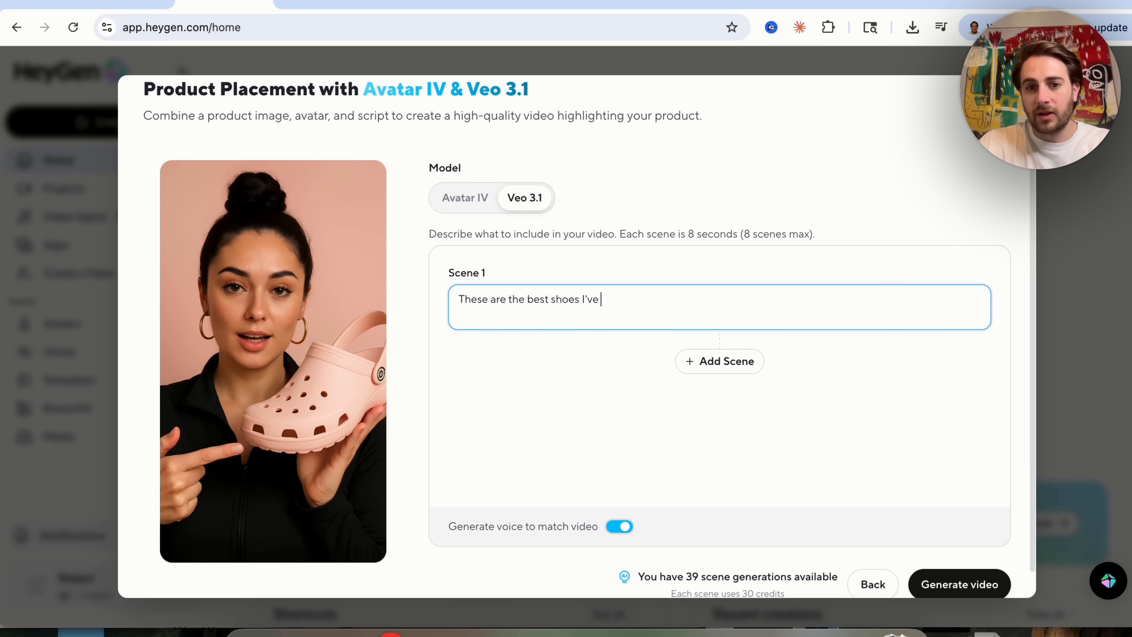
type("ever gotten")
Add Scene 2 saying "What's even better about them is that they're 50% off right now" and generate the video.
left_click(695, 361)
type("What's ")
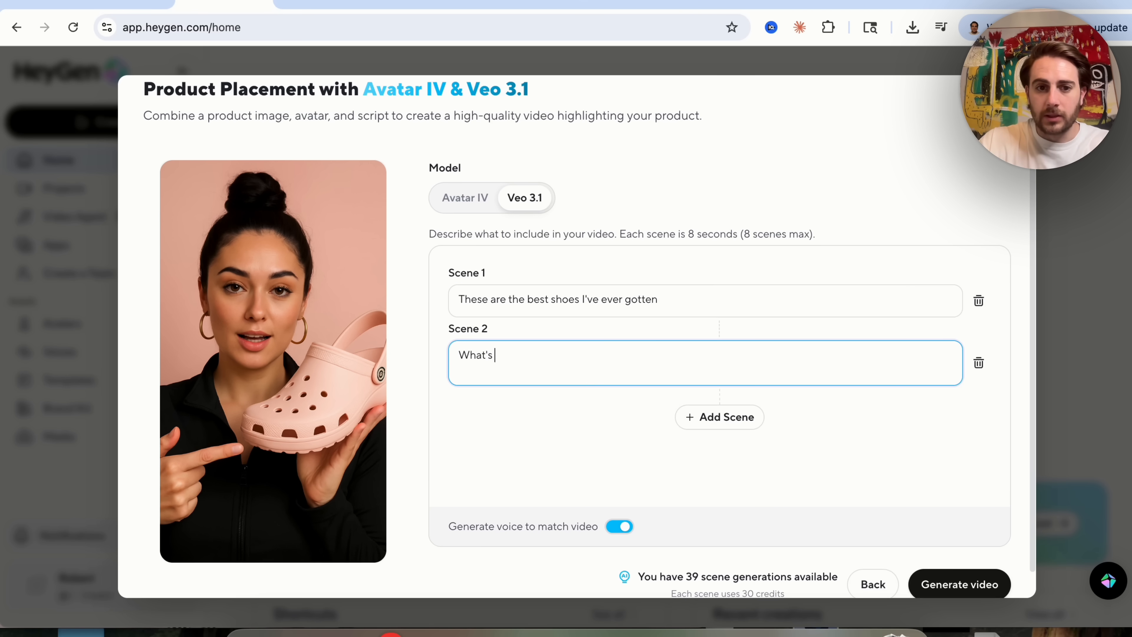
type("even better about them is that they're 50")
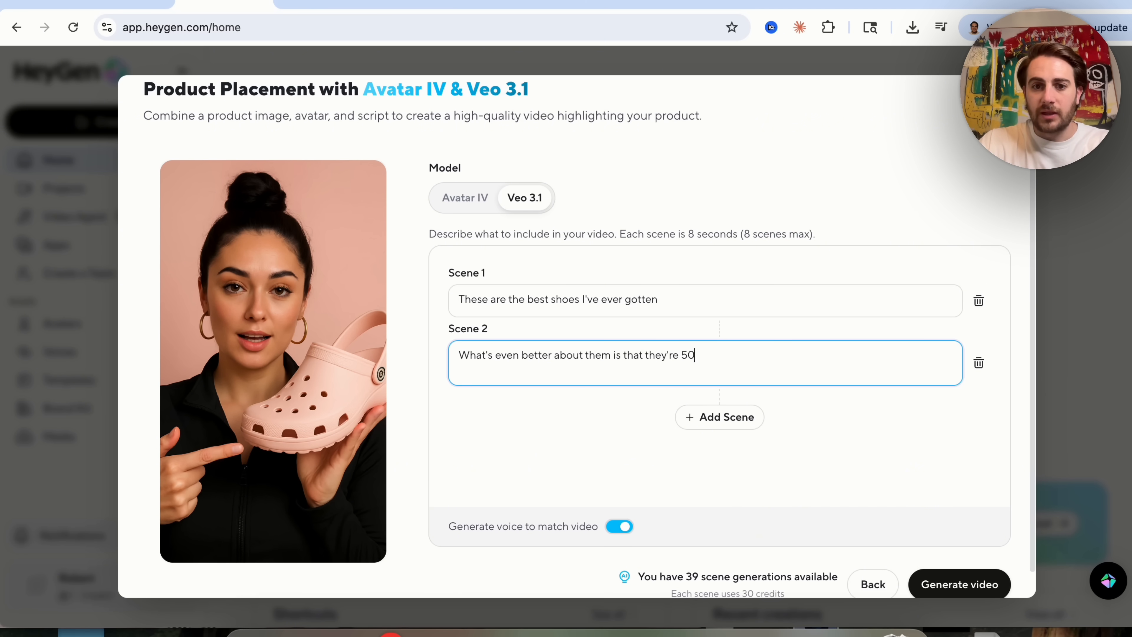
type("% off right now")
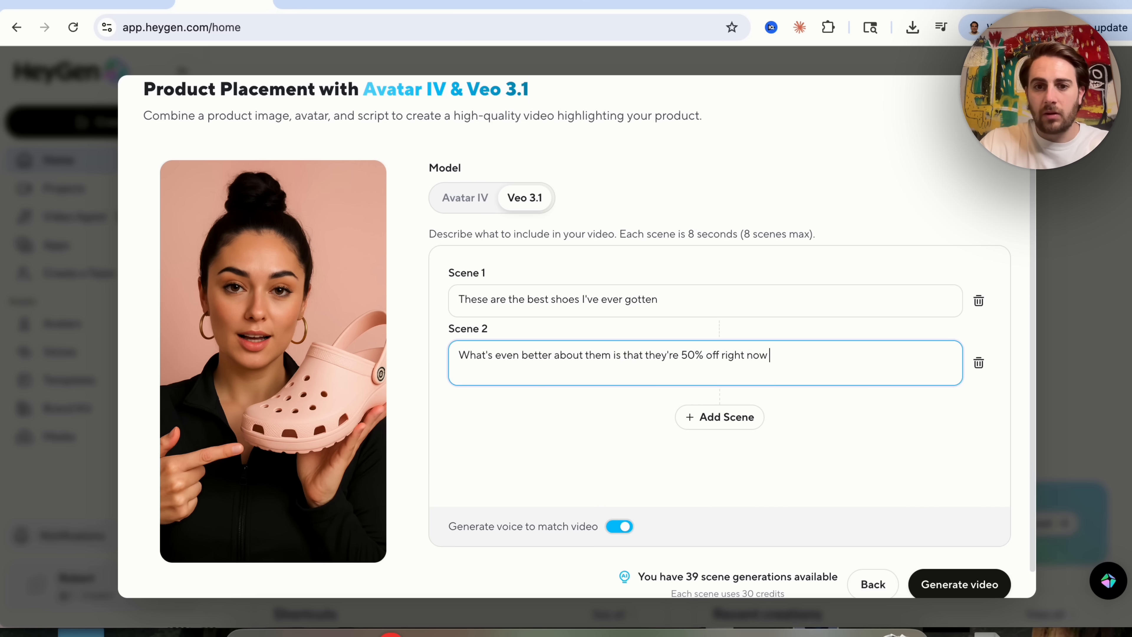
key("BackSpace")
key("BackSpace")
key("BackSpace")
key("BackSpace")
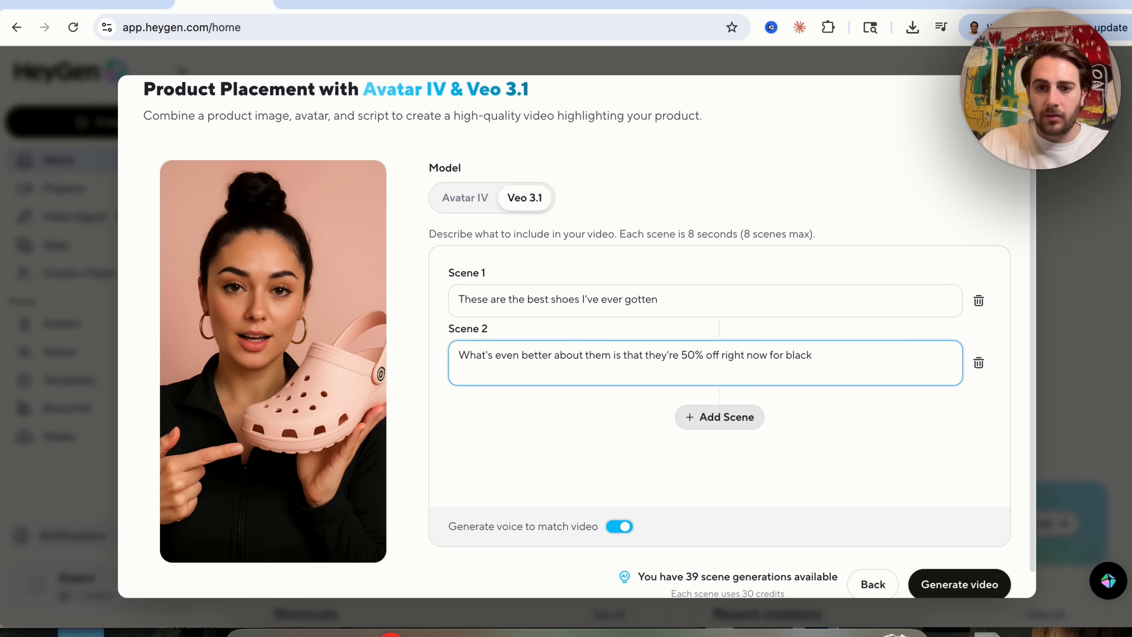
type("ay")
left_click(961, 583)
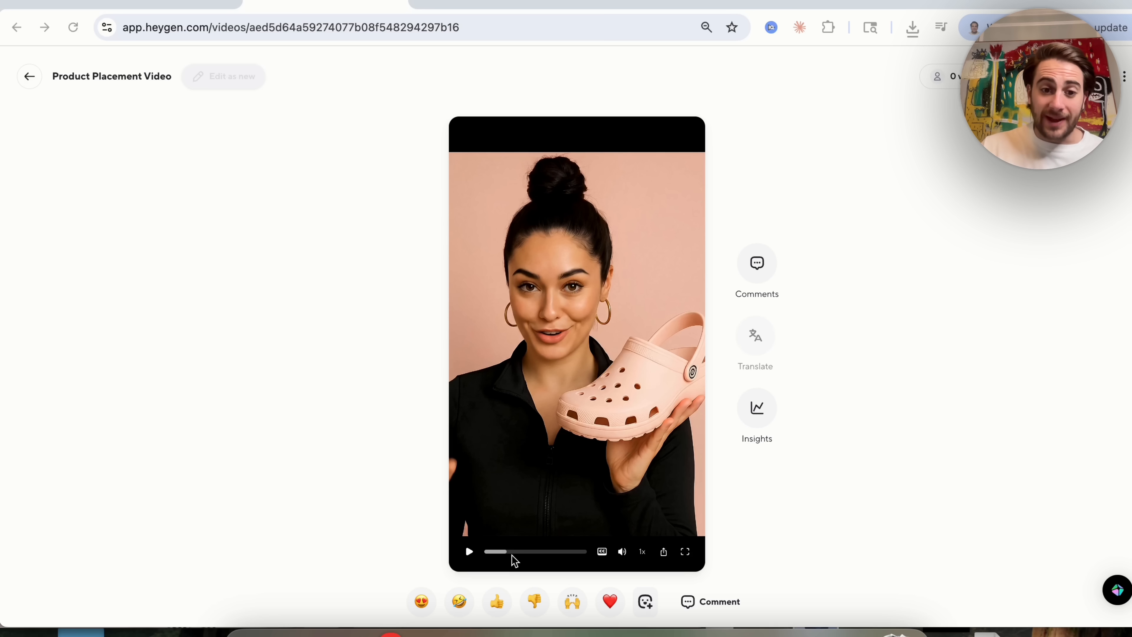
Rewind the generated Product Placement Video and watch it in full screen.
left_click(508, 552)
left_click_drag(508, 552, 466, 554)
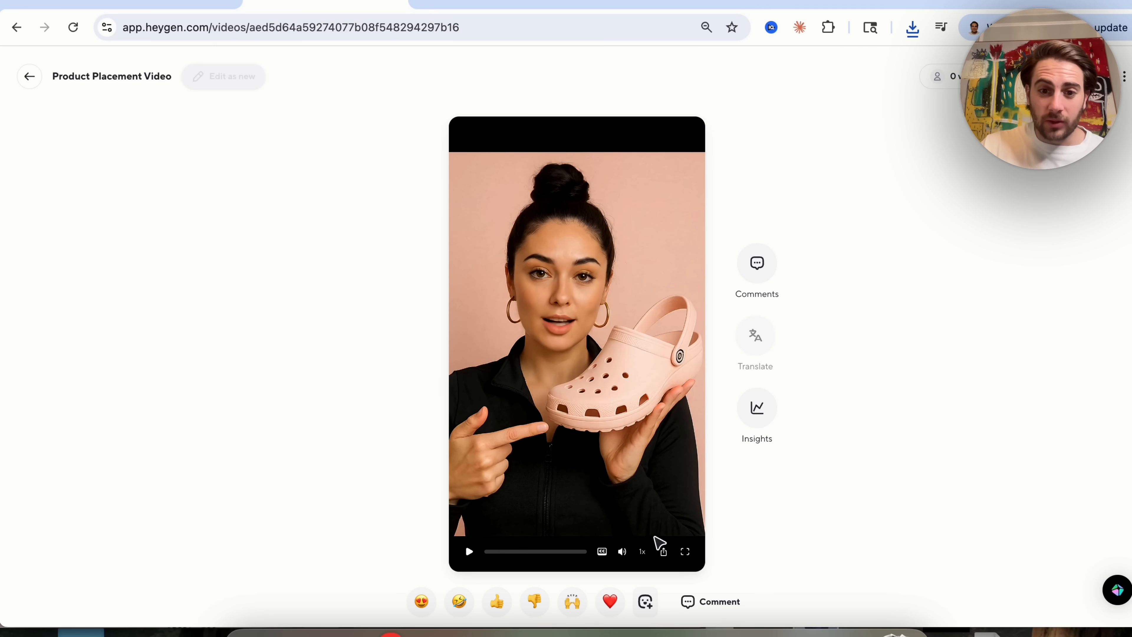
left_click(685, 551)
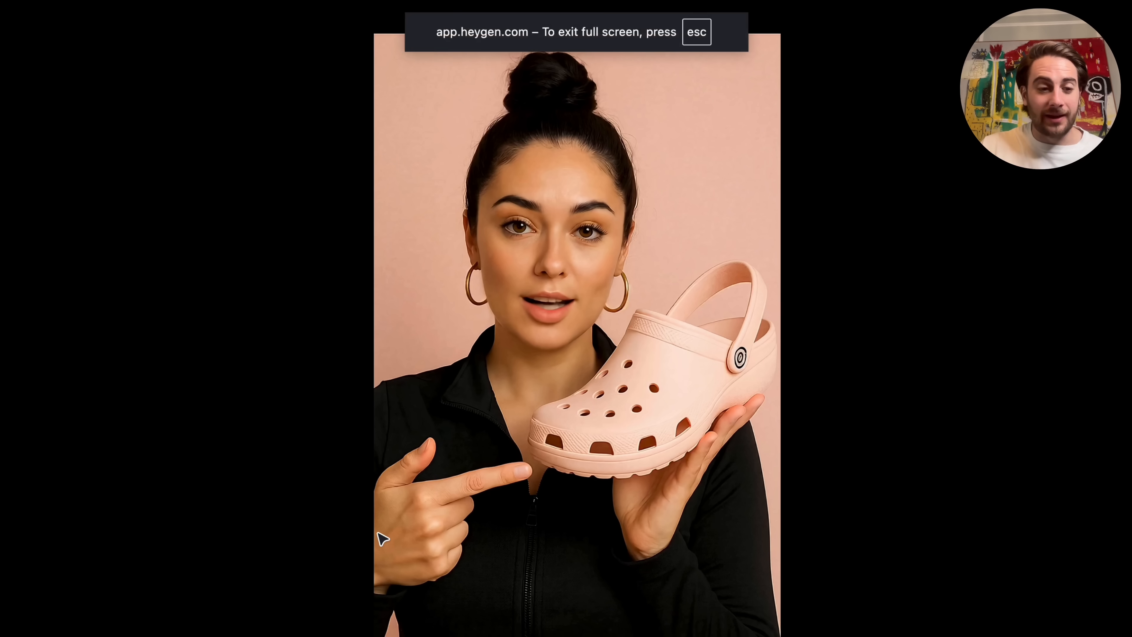